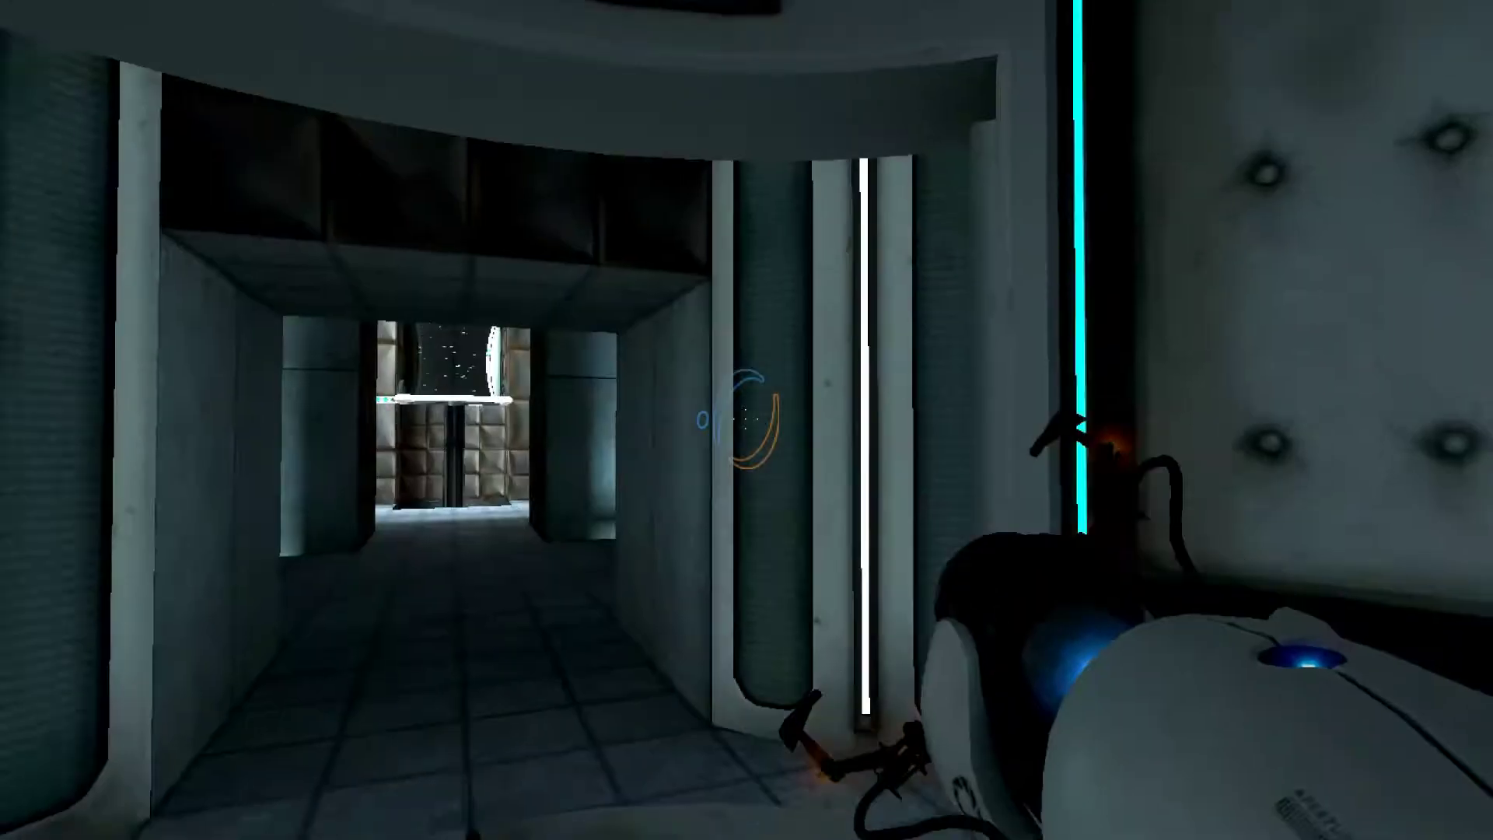
# - Walk from the elevator into chamber 14 and place a blue portal on the ceiling
pyautogui.press('w')
pyautogui.press('w')
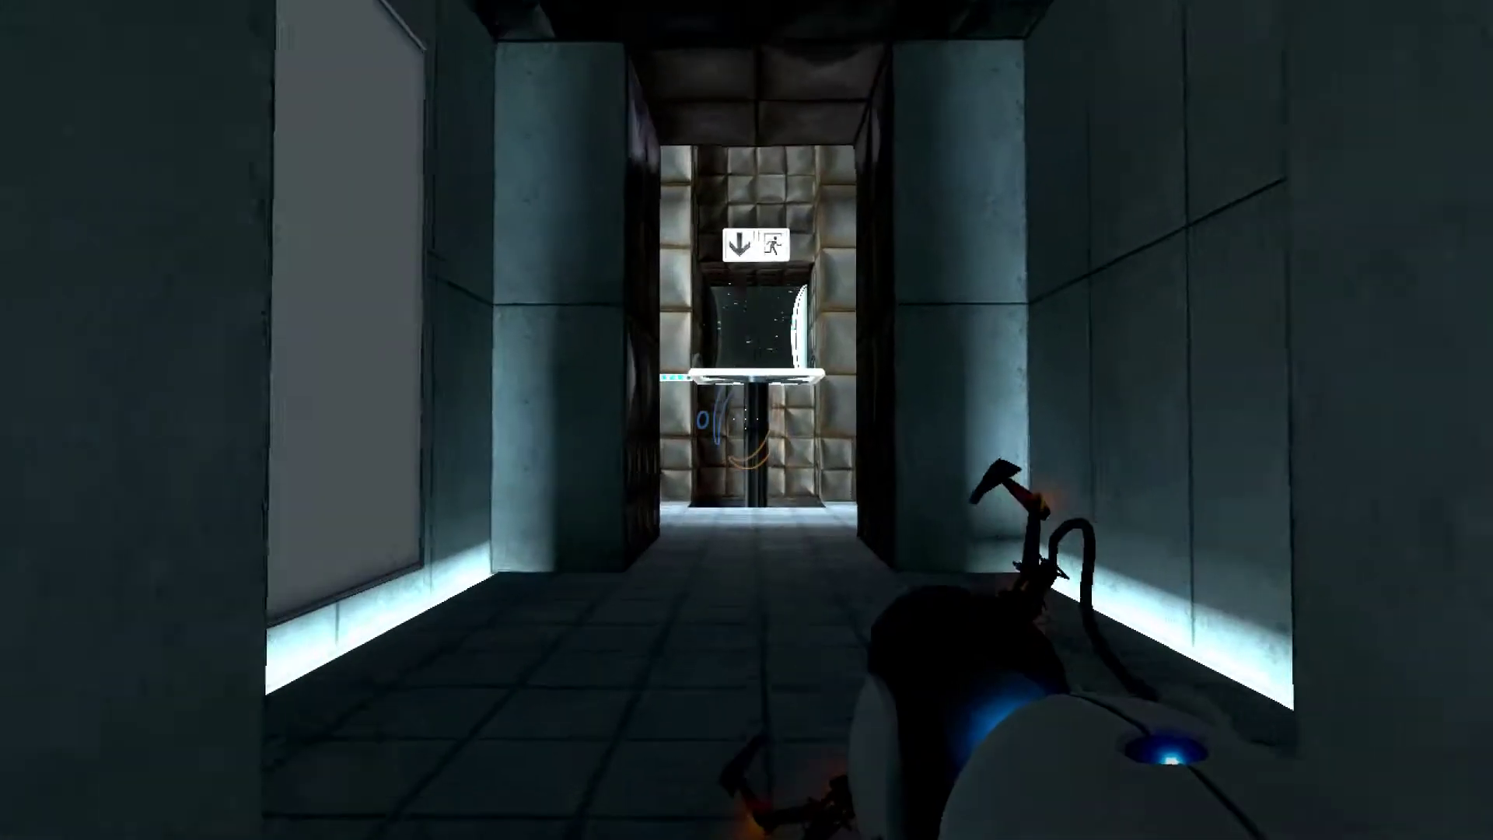
pyautogui.press('w')
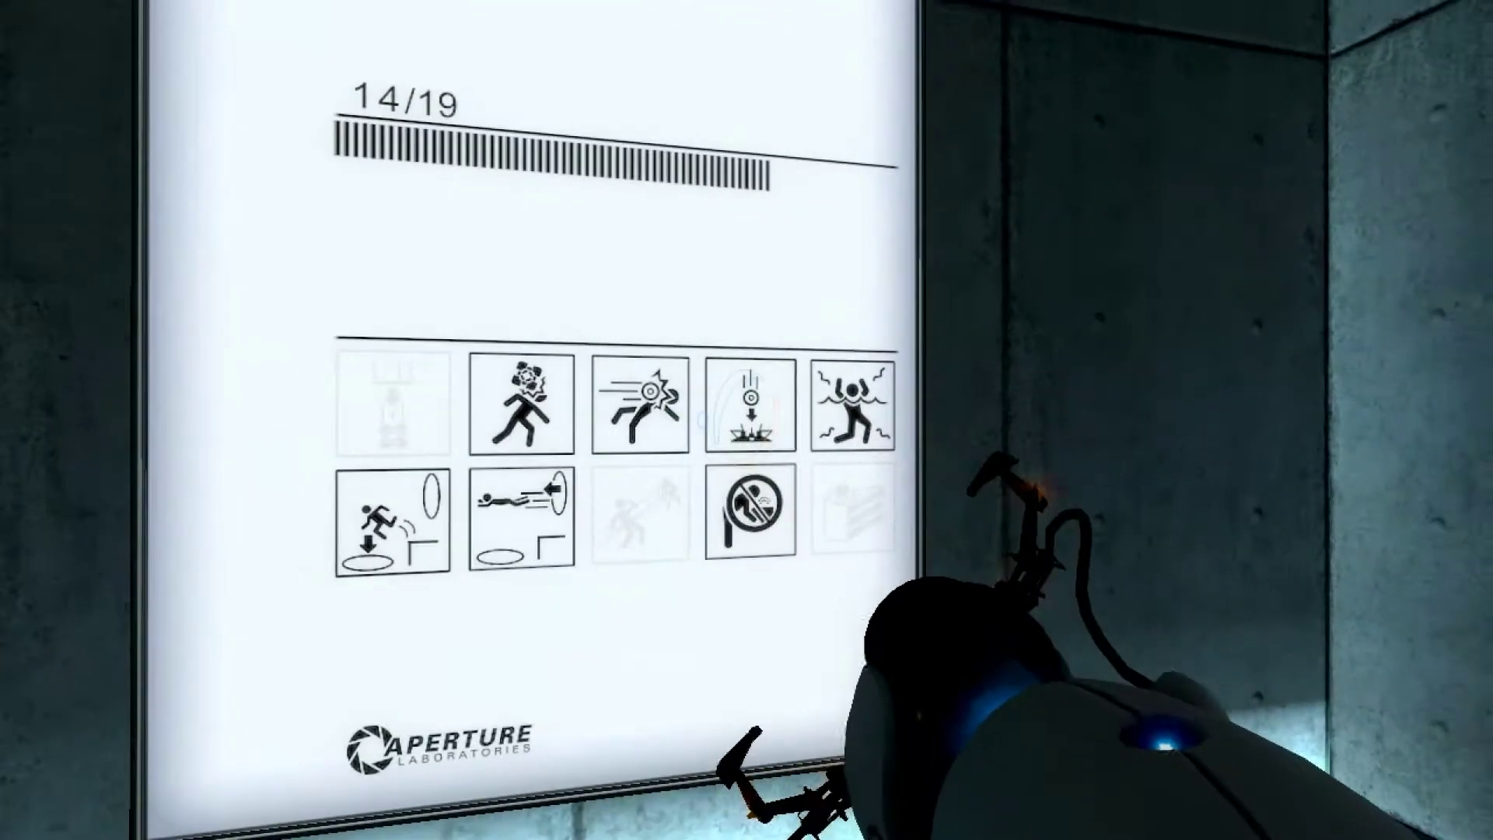
pyautogui.press('w')
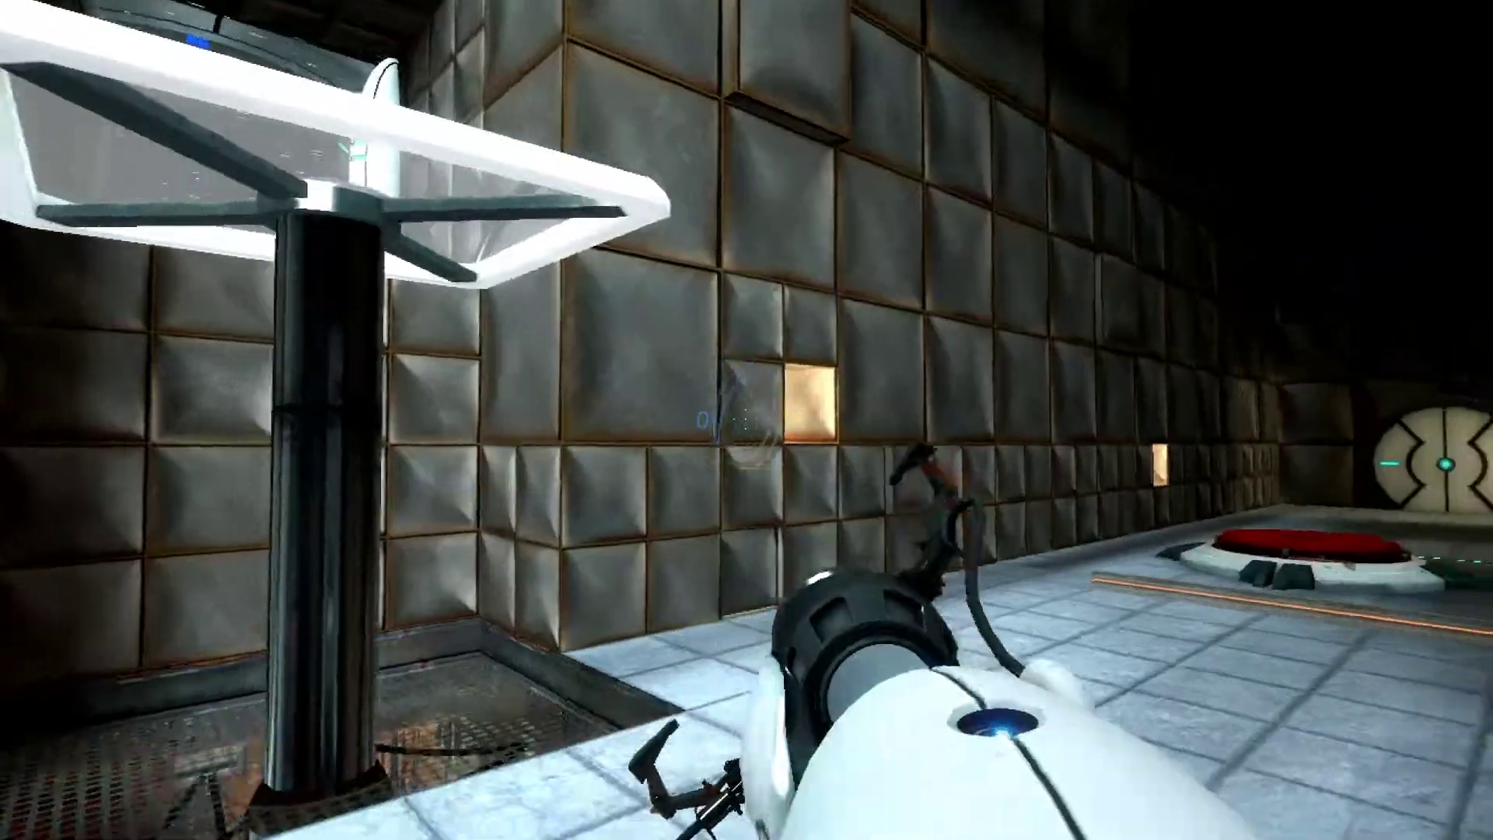
pyautogui.press('w')
pyautogui.press('w')
pyautogui.click(746, 420)
pyautogui.press('w')
pyautogui.press('w')
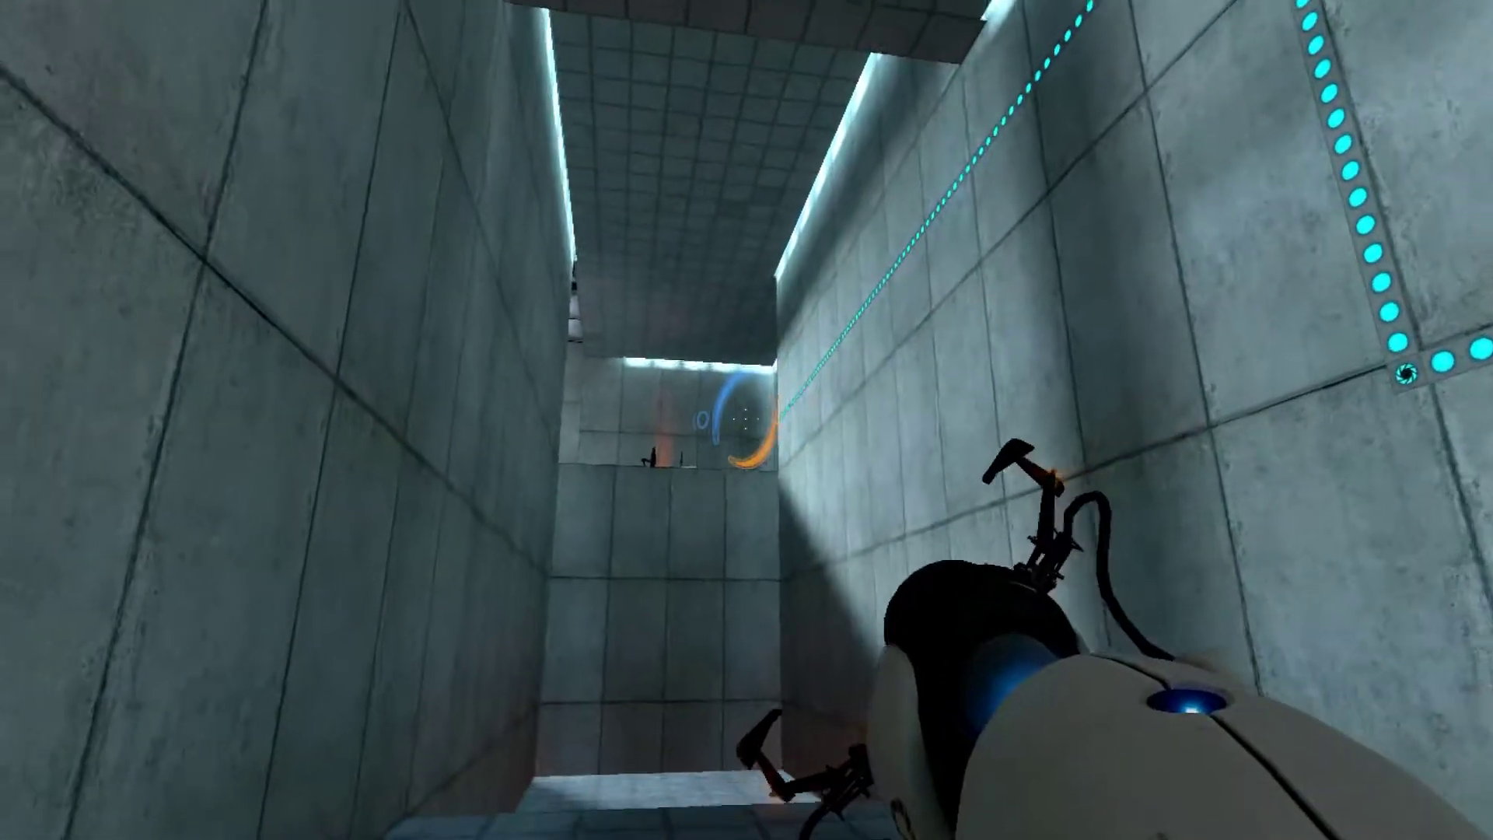
# - Go through the portal and up the stairs, then put an orange portal on the concrete wall
pyautogui.press('w')
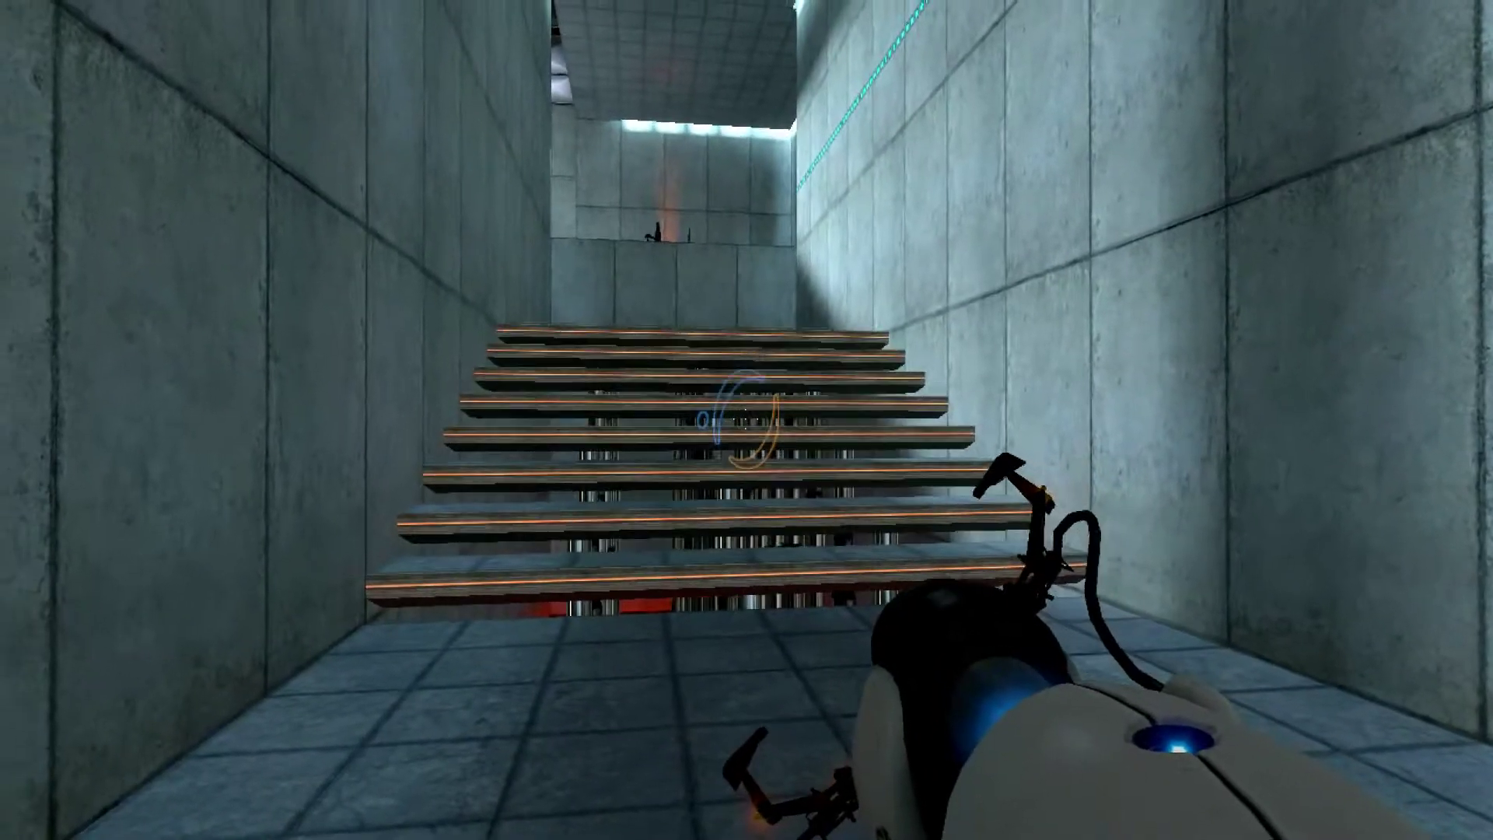
pyautogui.press('w')
pyautogui.press('w')
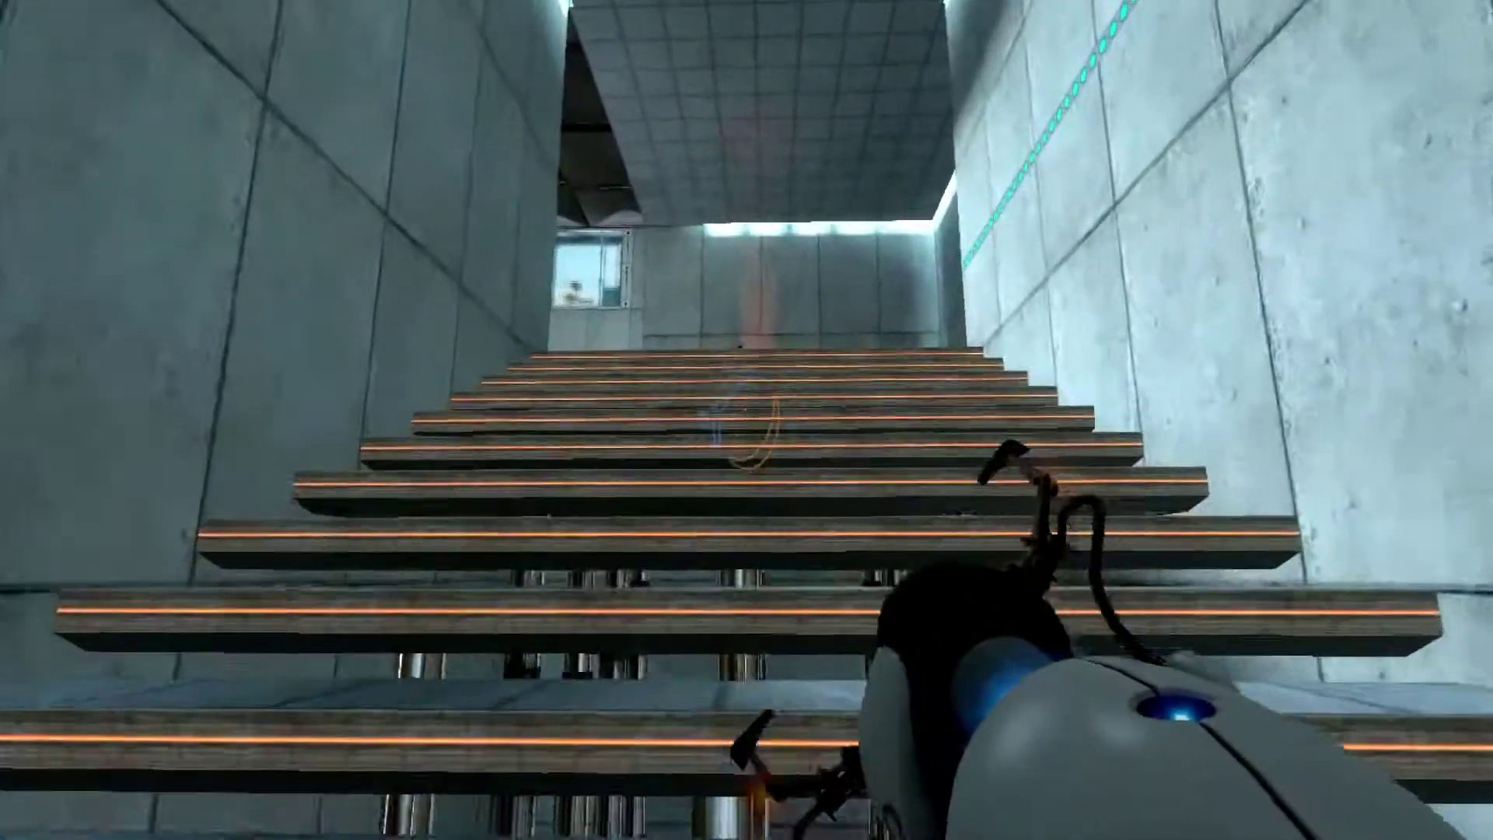
pyautogui.press('w')
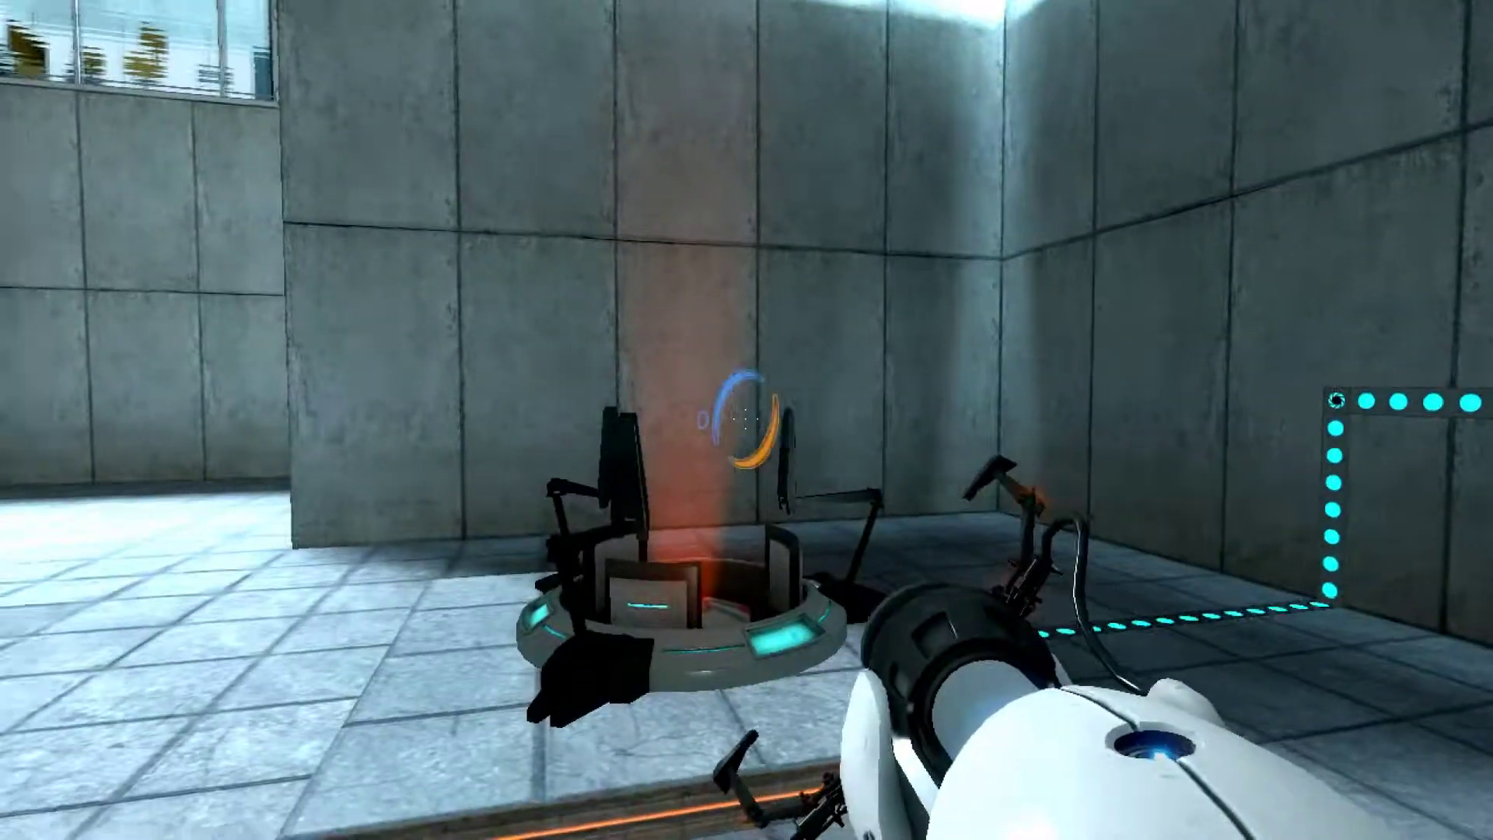
pyautogui.press('w')
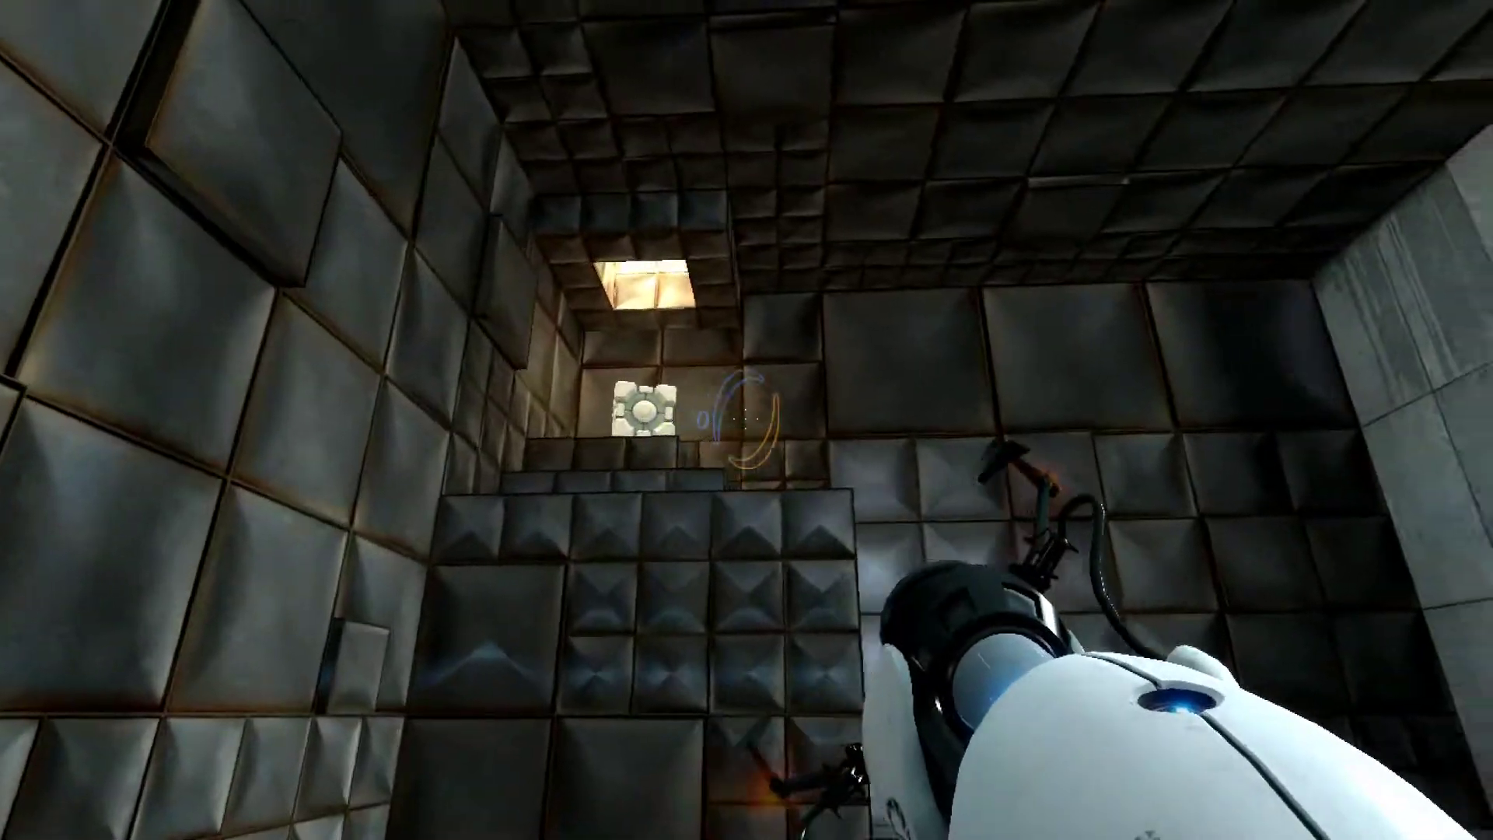
pyautogui.press('w')
pyautogui.press('w')
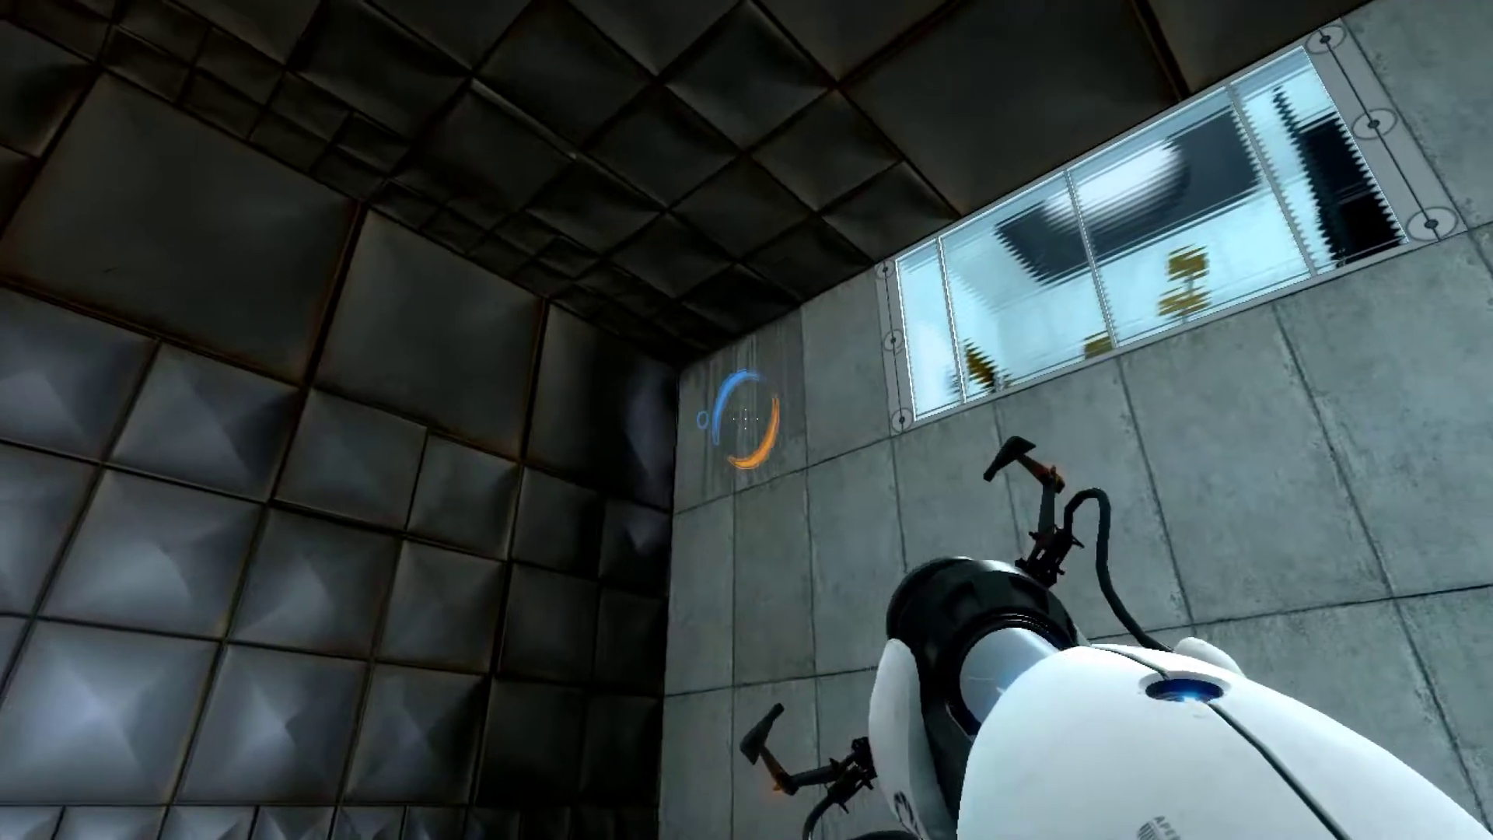
pyautogui.rightClick(744, 421)
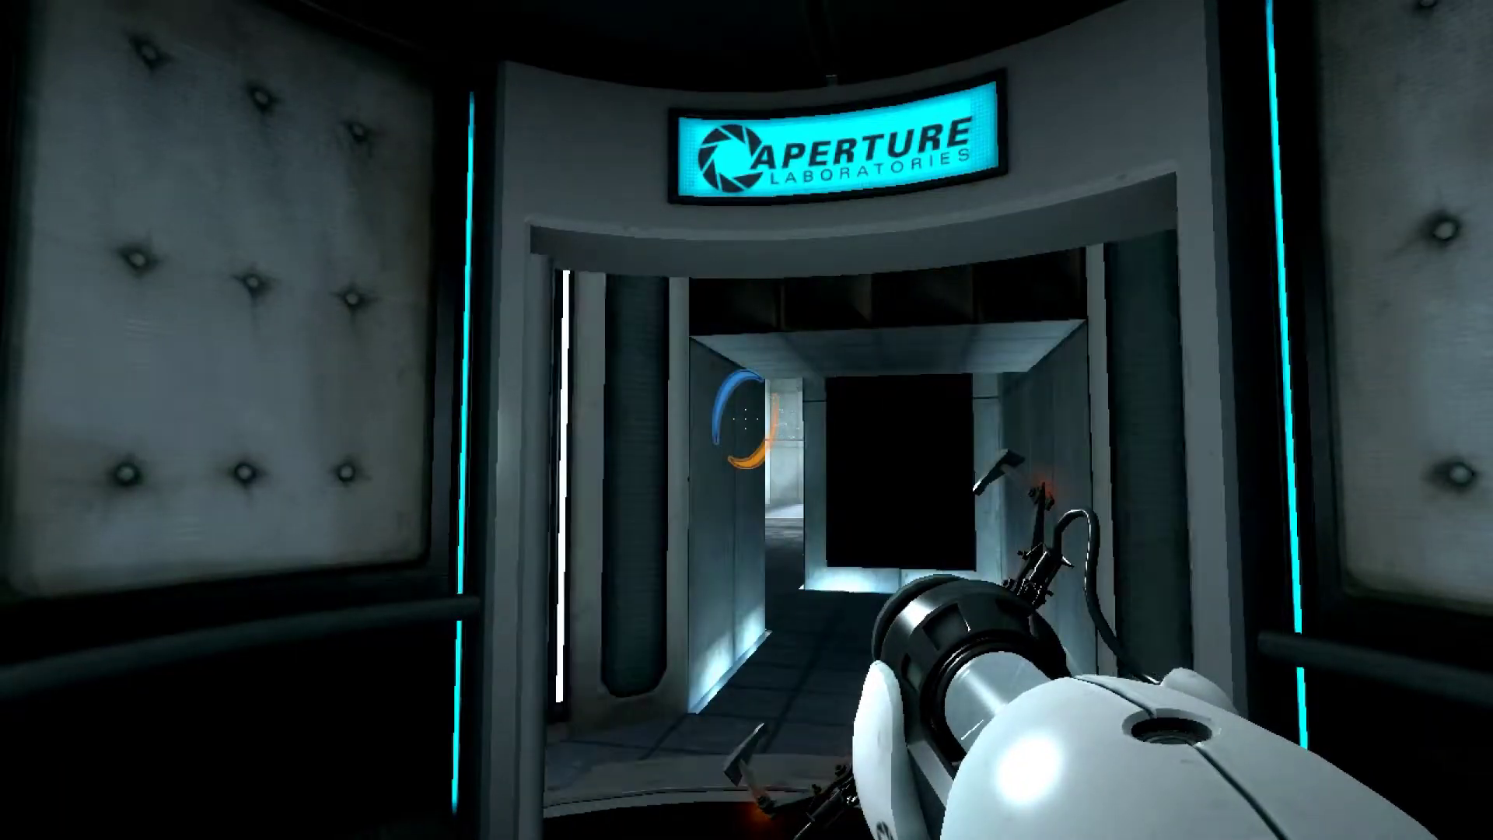
# - Enter chamber 15 from the elevator, fire a portal on its wall, and approach the ledge wall
pyautogui.press('w')
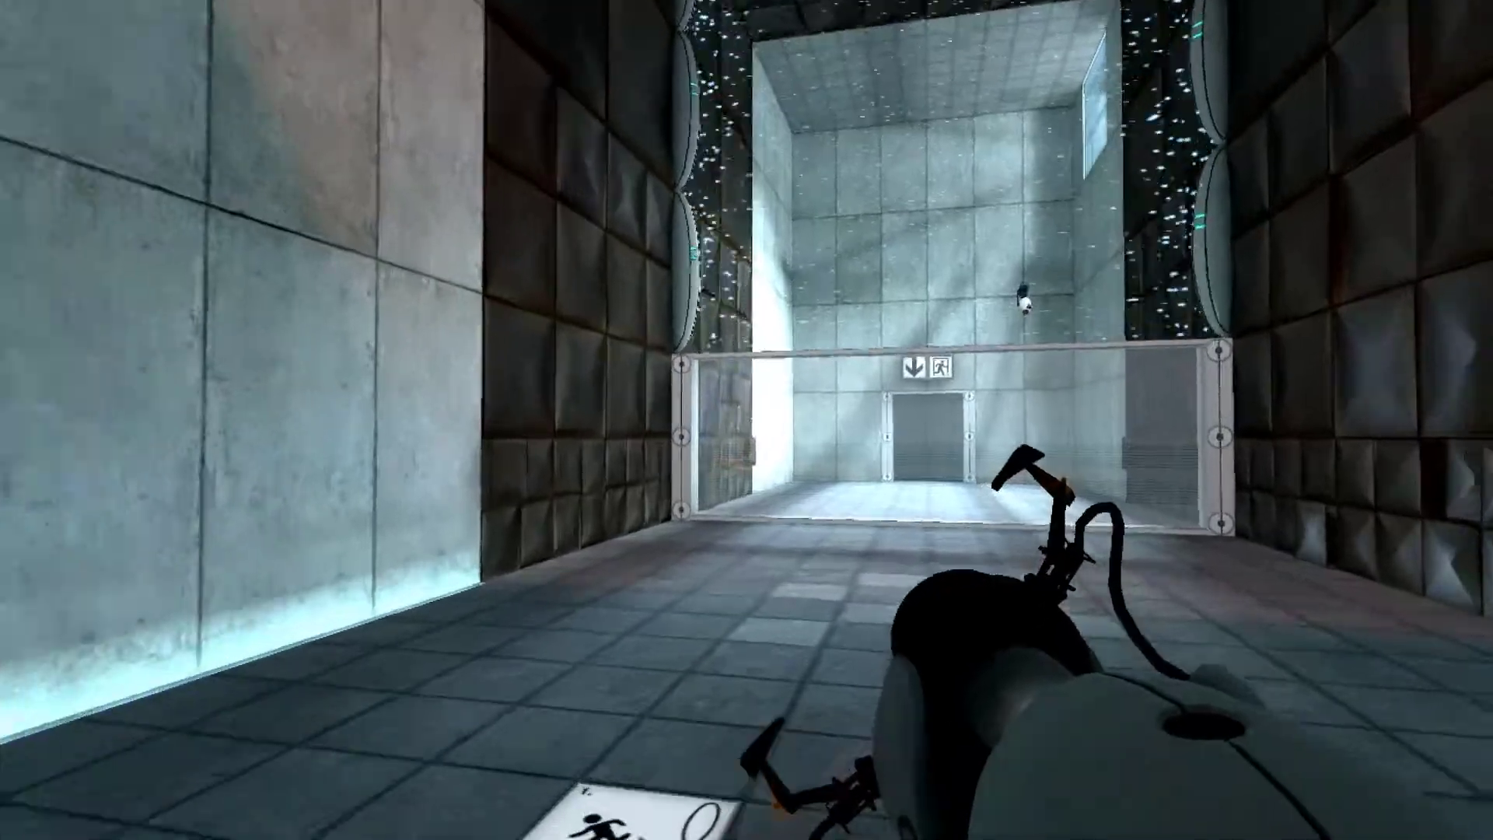
pyautogui.click(747, 420)
pyautogui.press('w')
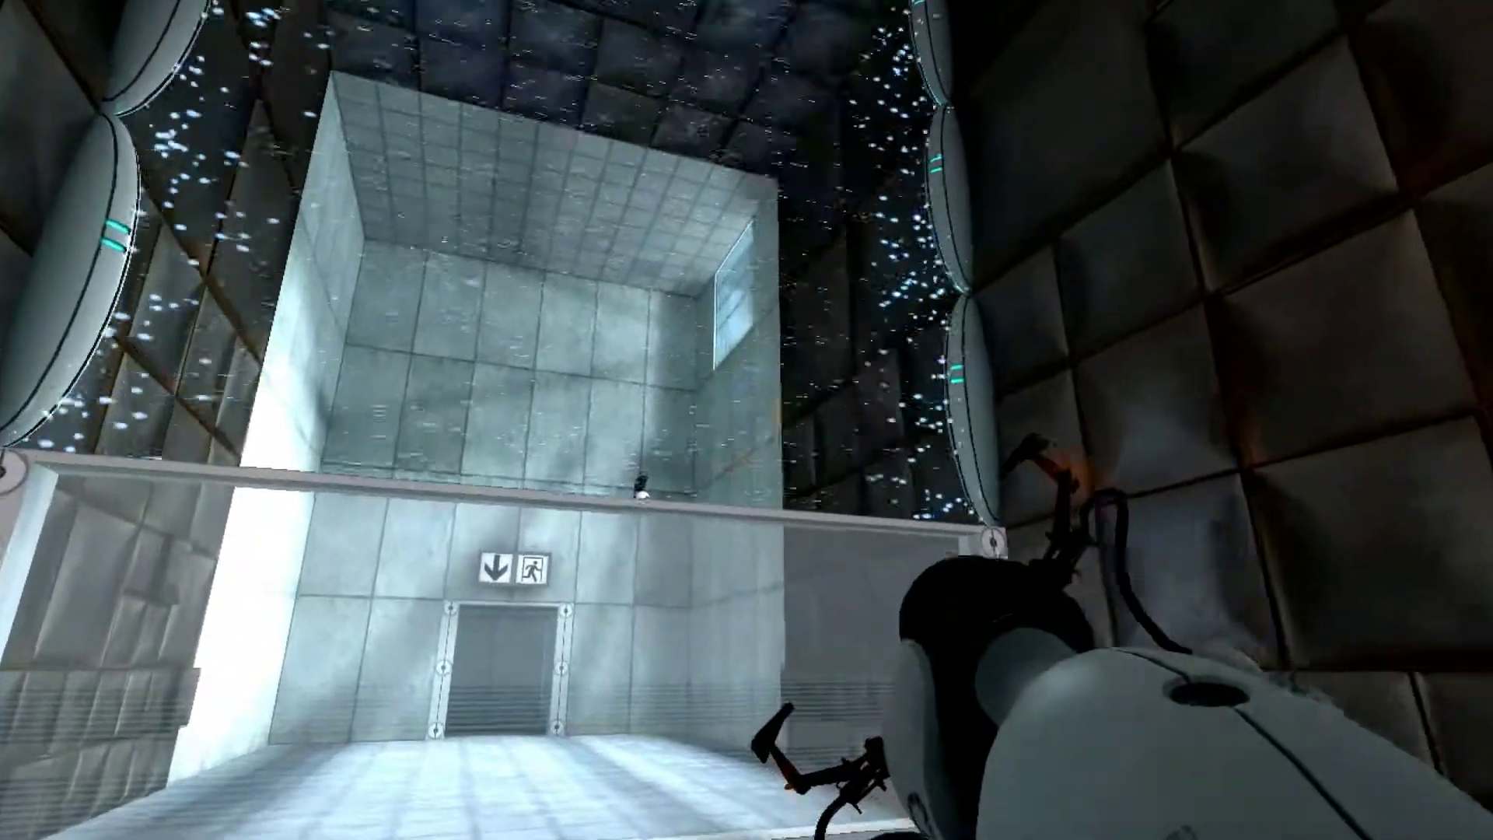
pyautogui.press('w')
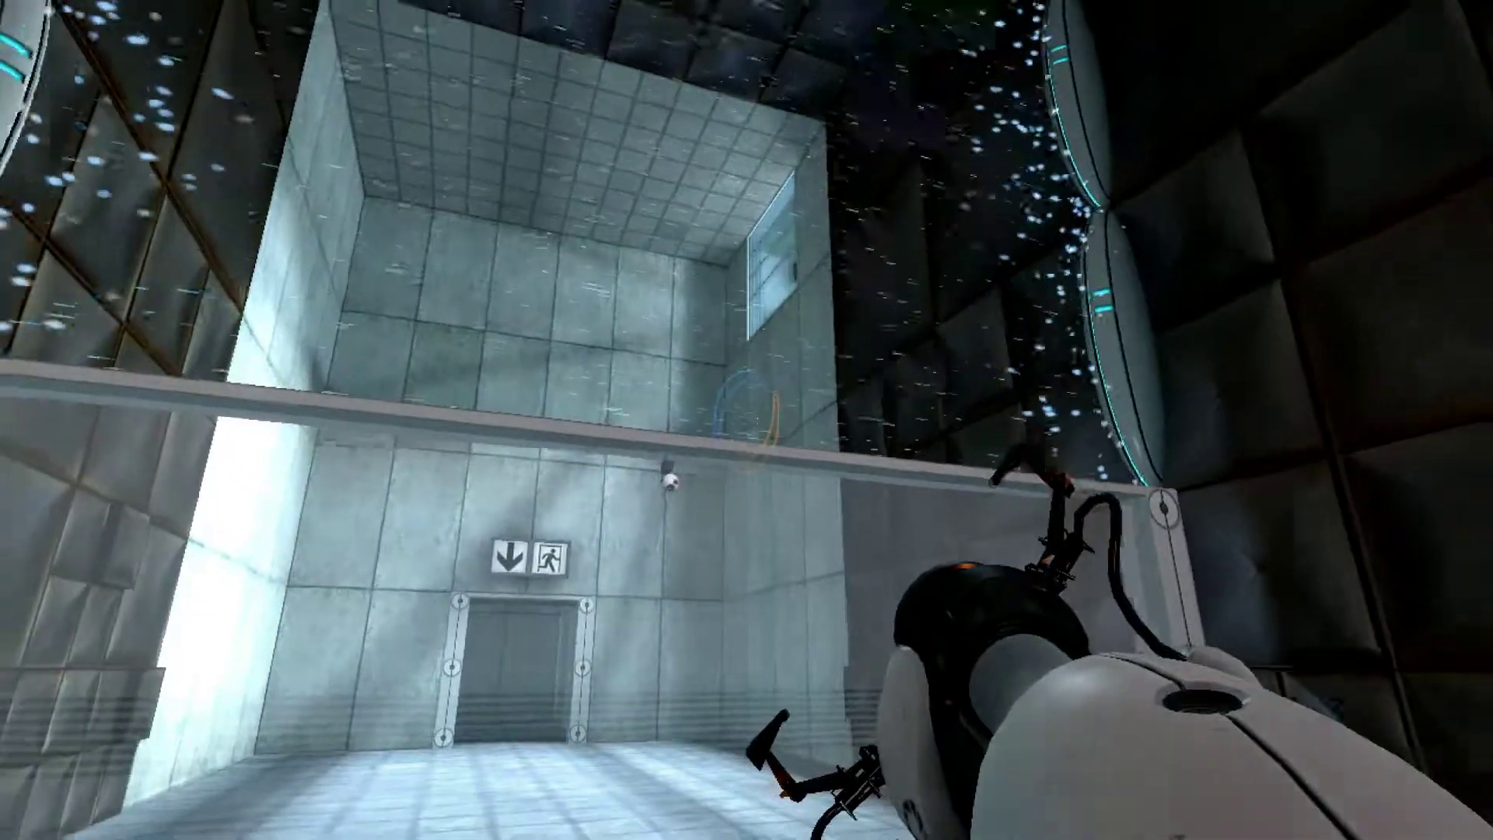
pyautogui.press('w')
pyautogui.press('w')
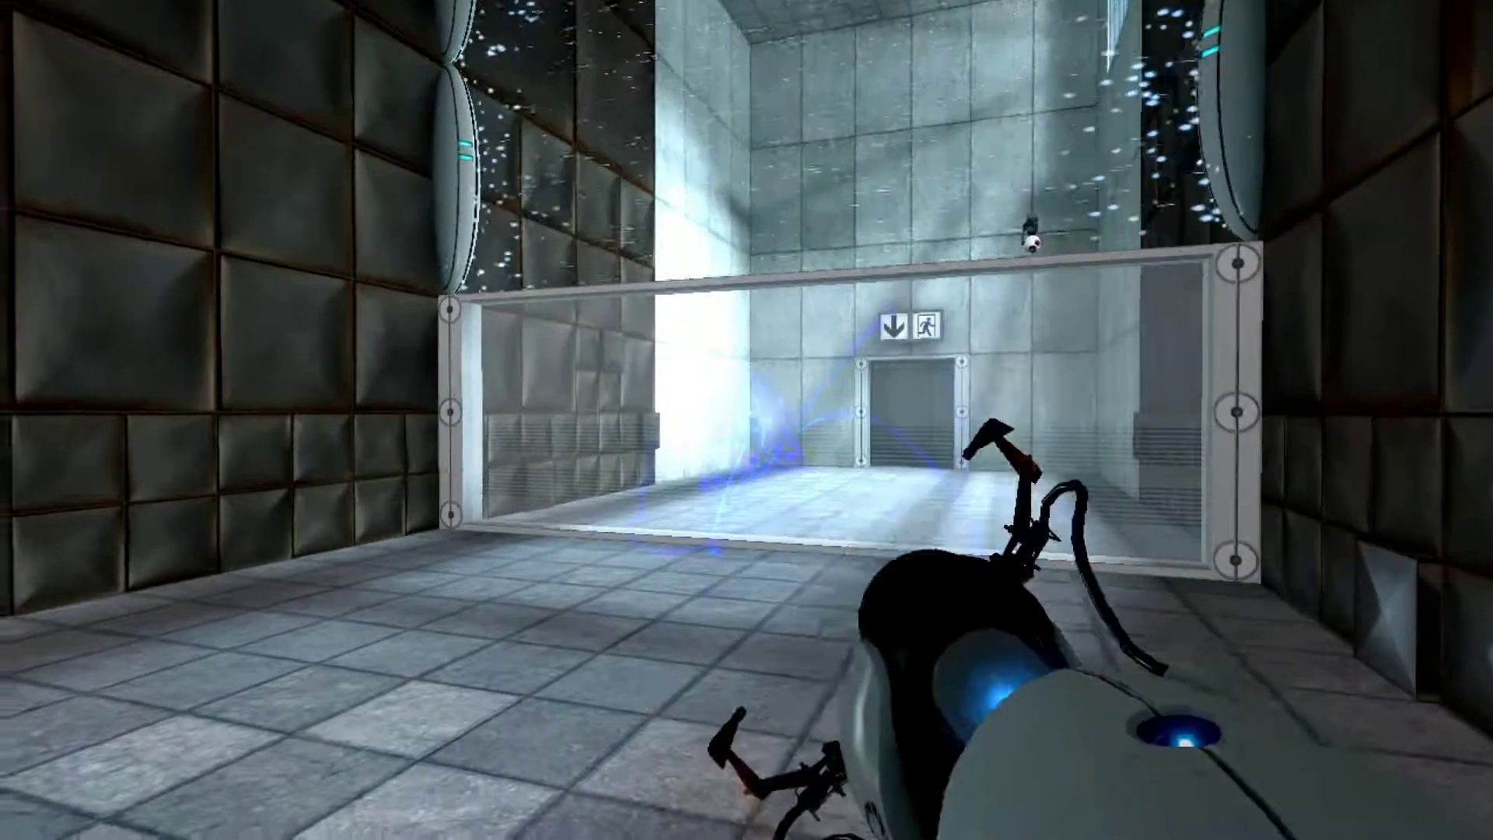
# - Drop through a blue floor portal, then link the tiled floor to the raised platform
pyautogui.click(746, 420)
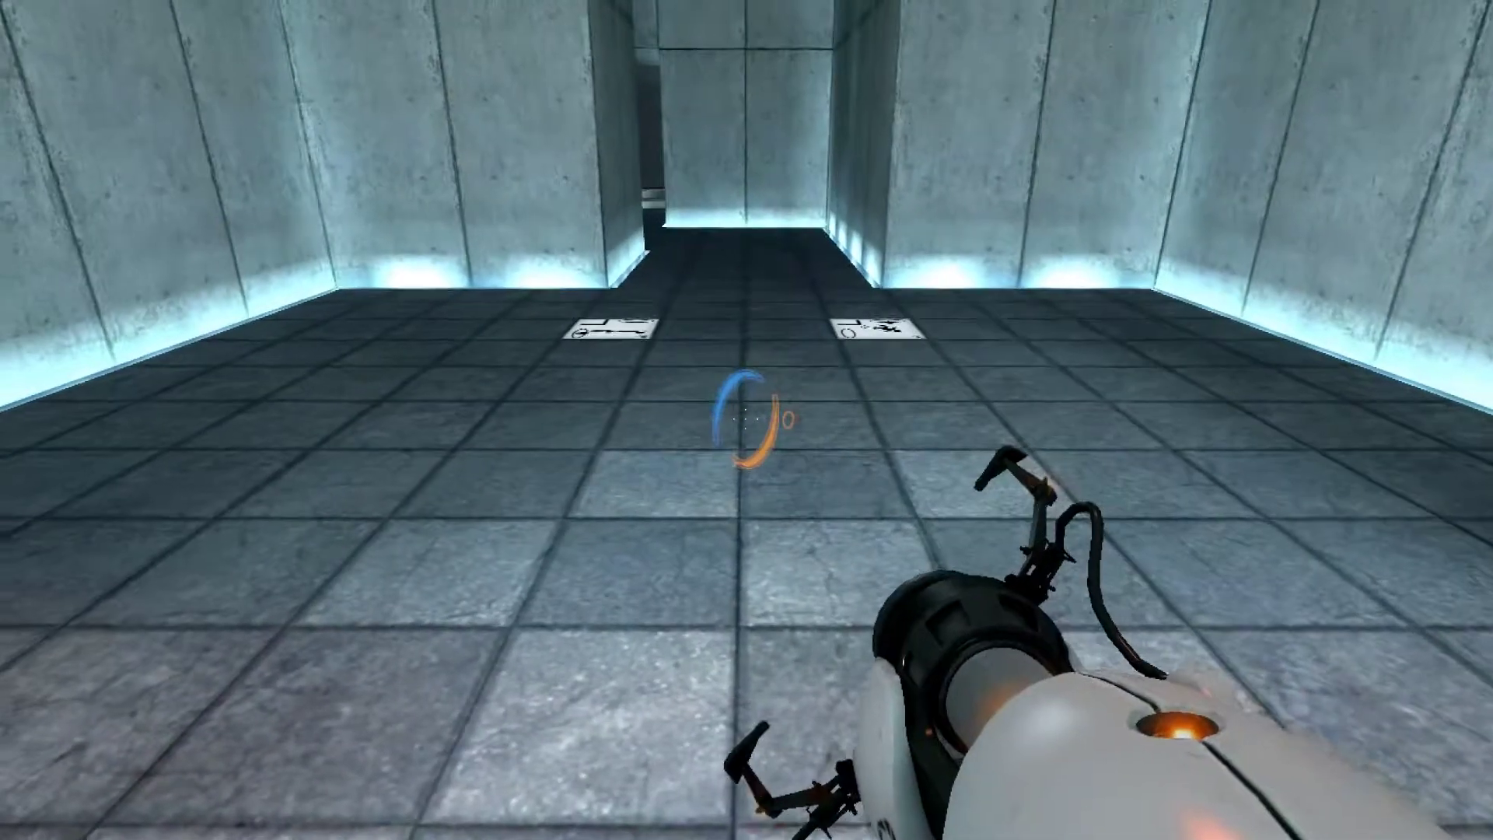
pyautogui.click(747, 421)
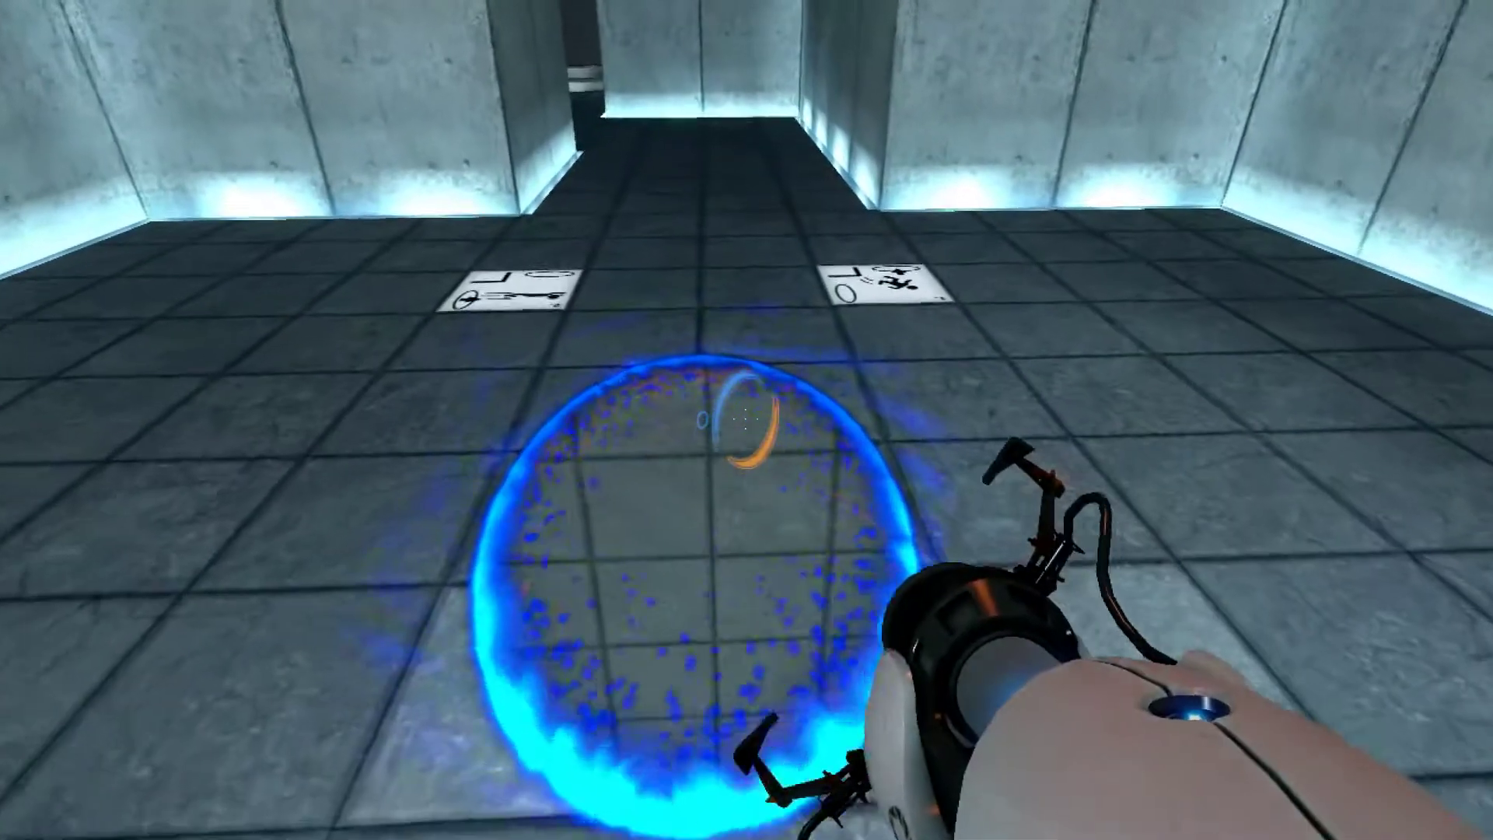
pyautogui.press('w')
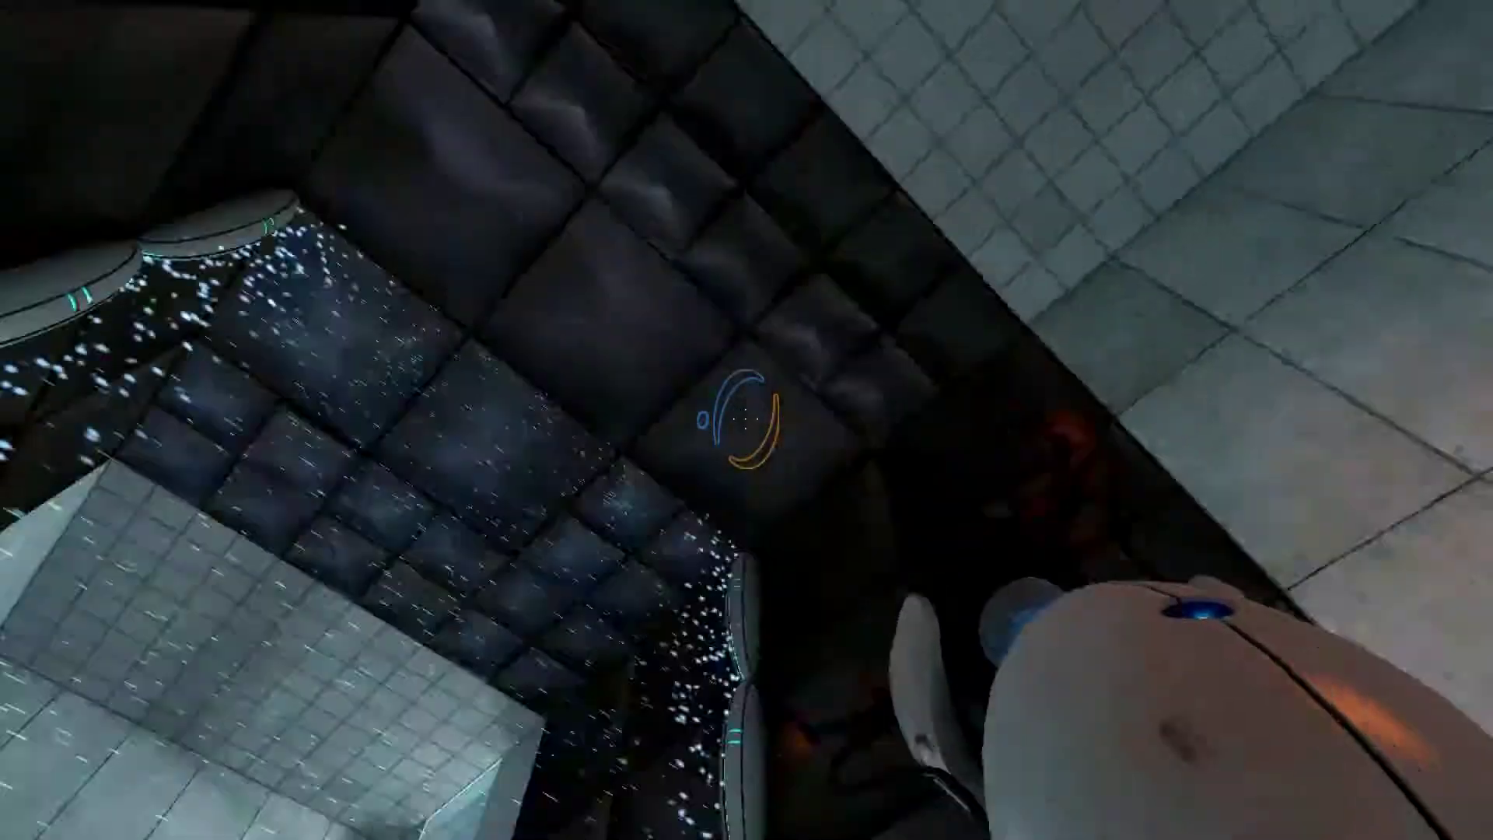
pyautogui.click(747, 420)
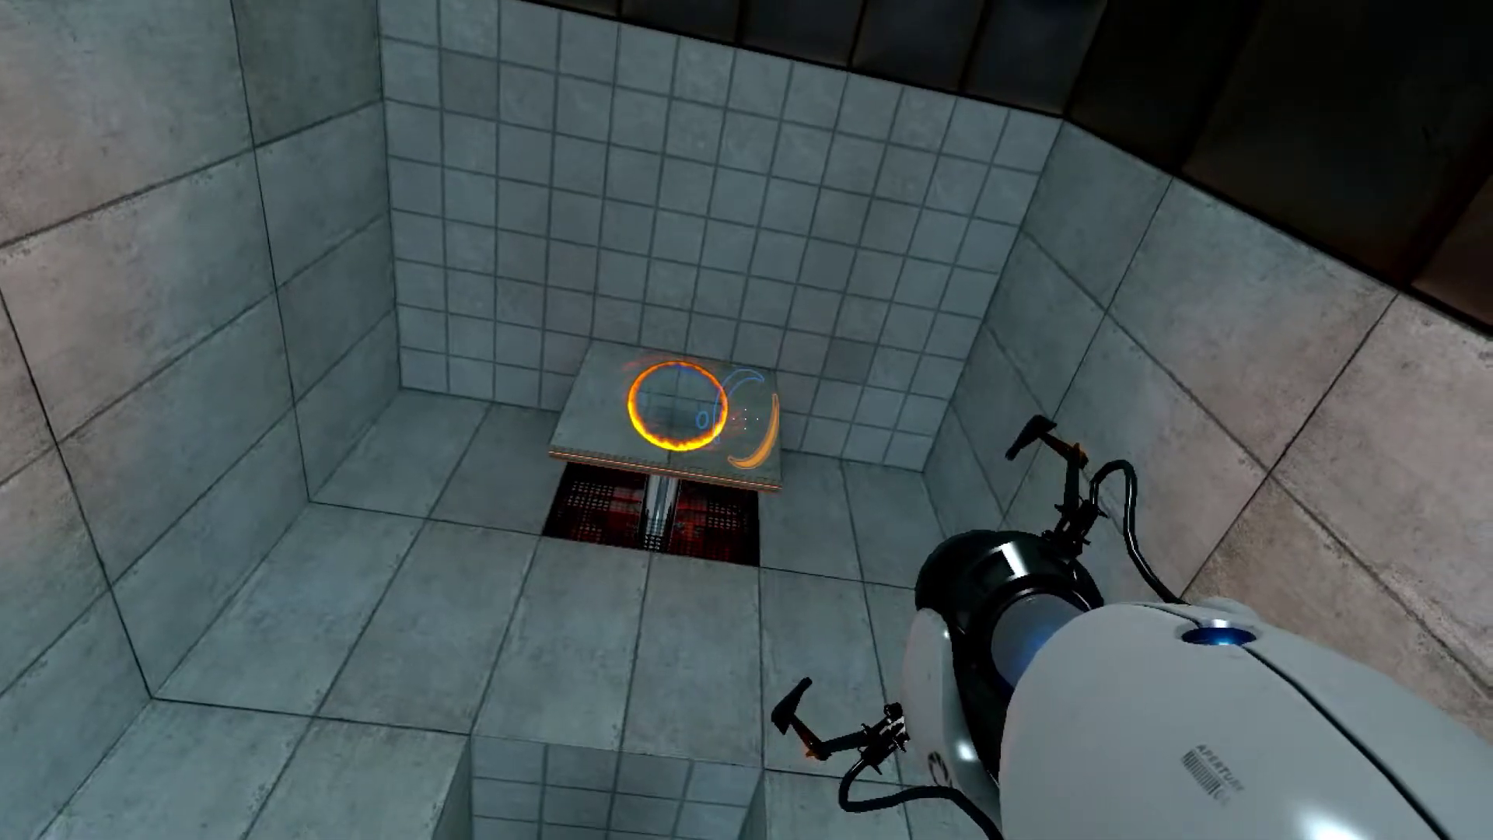
pyautogui.rightClick(747, 420)
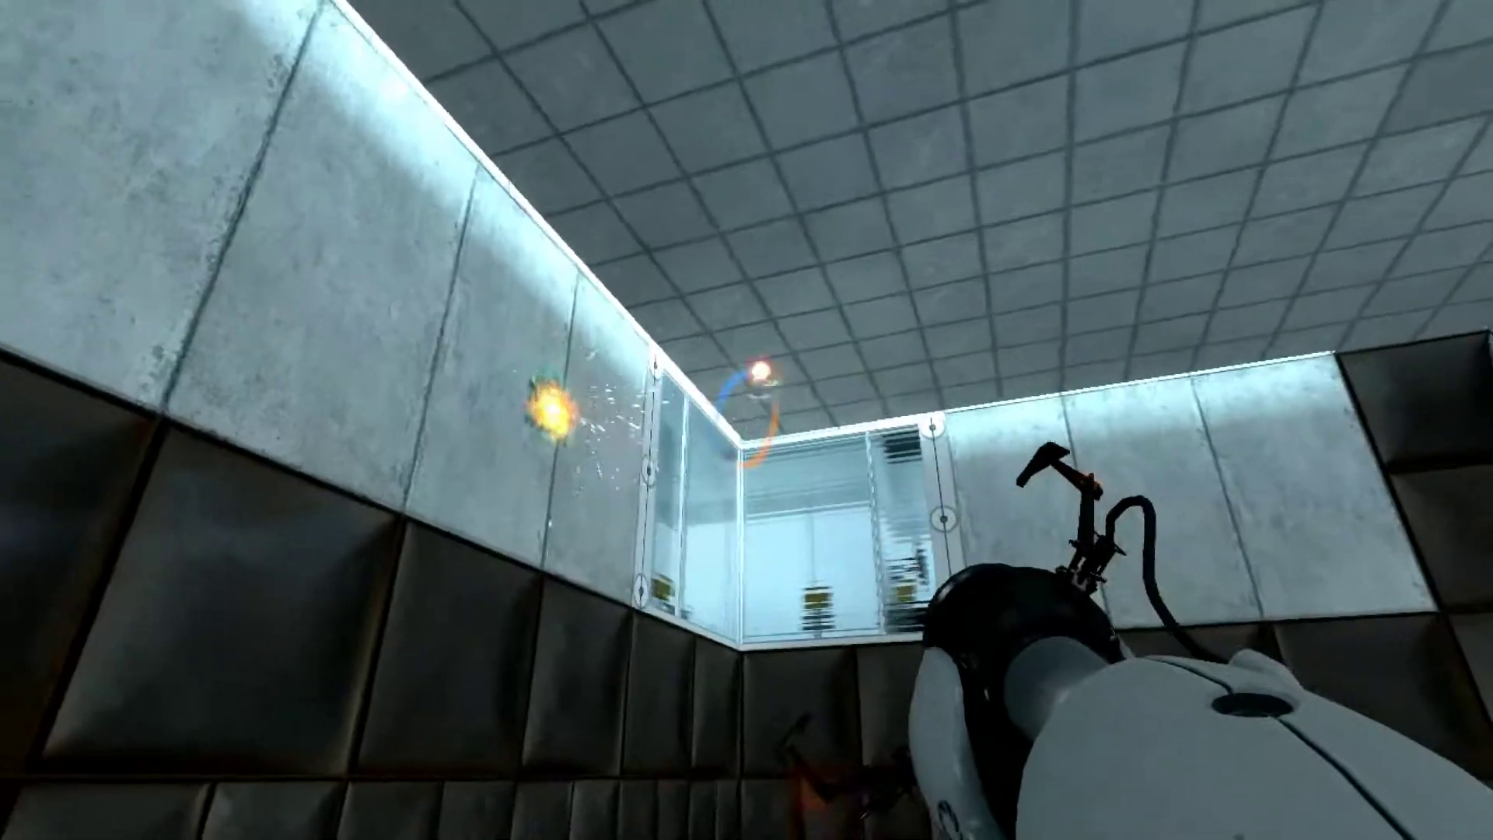
pyautogui.click(747, 420)
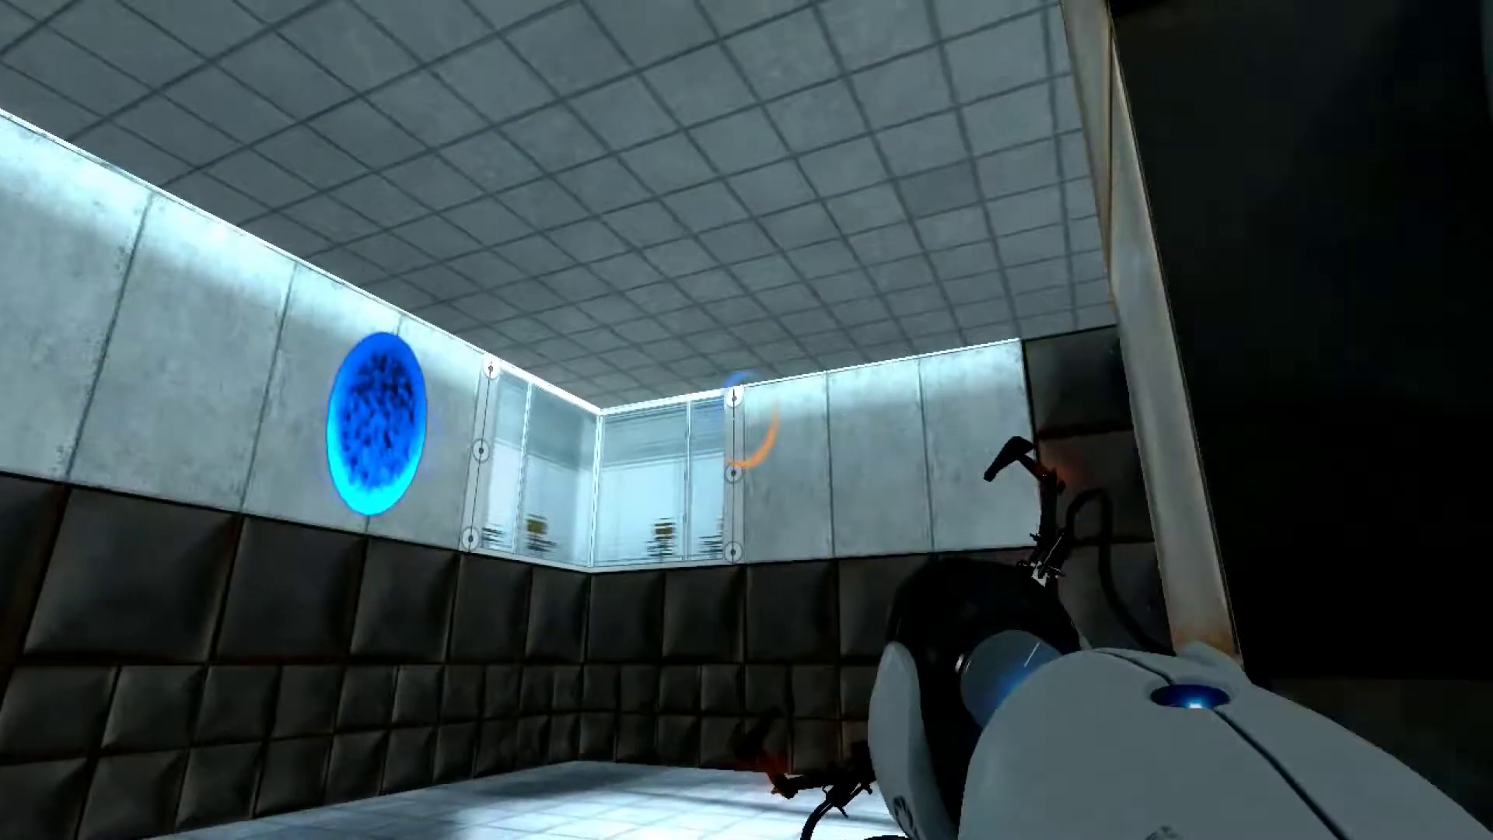
# - Link blue and orange portals on the upper concrete walls and pass into the exit hallway
pyautogui.click(746, 421)
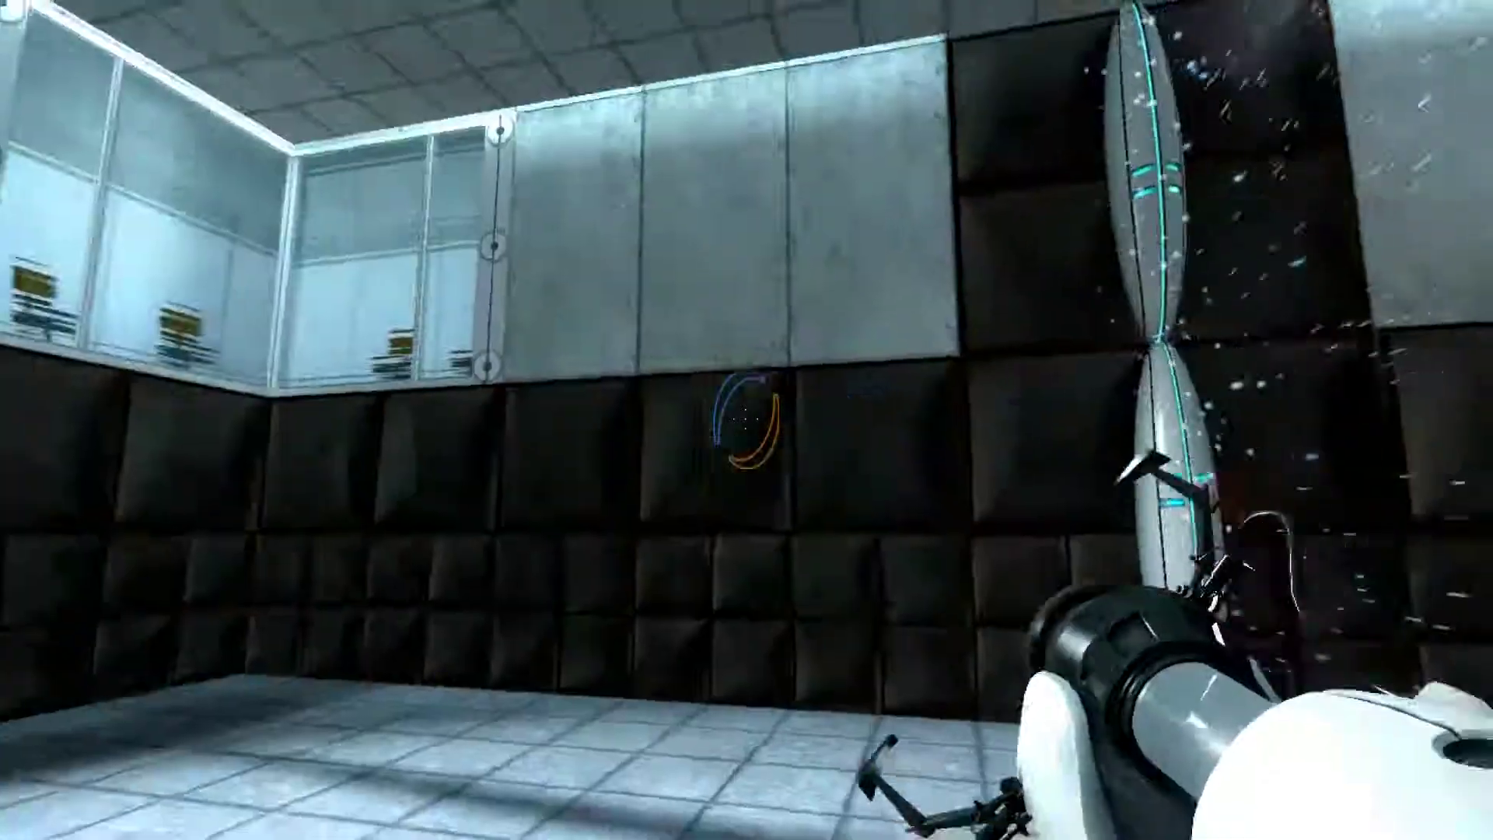
pyautogui.rightClick(746, 420)
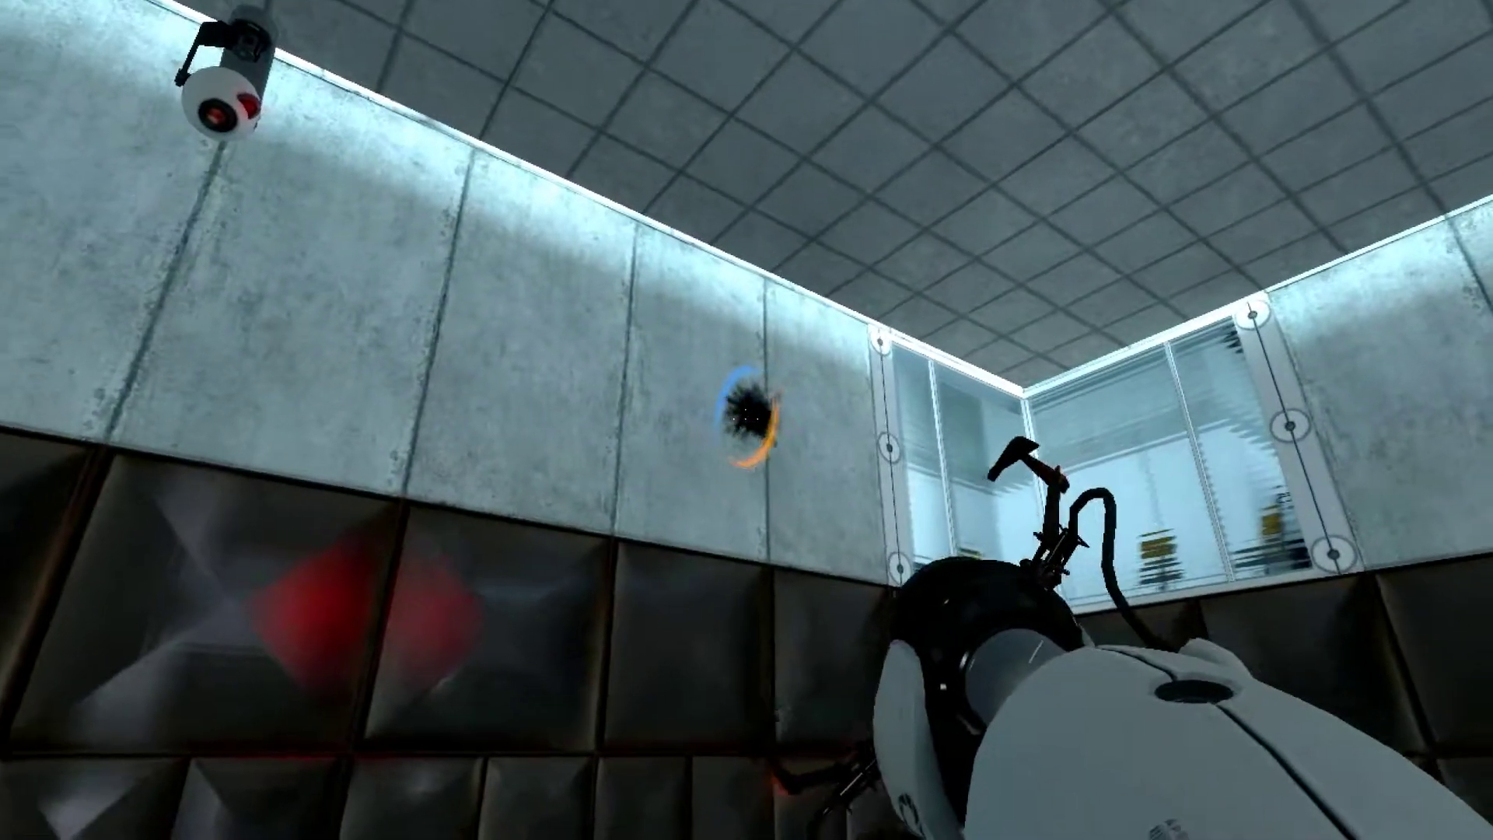
pyautogui.rightClick(747, 419)
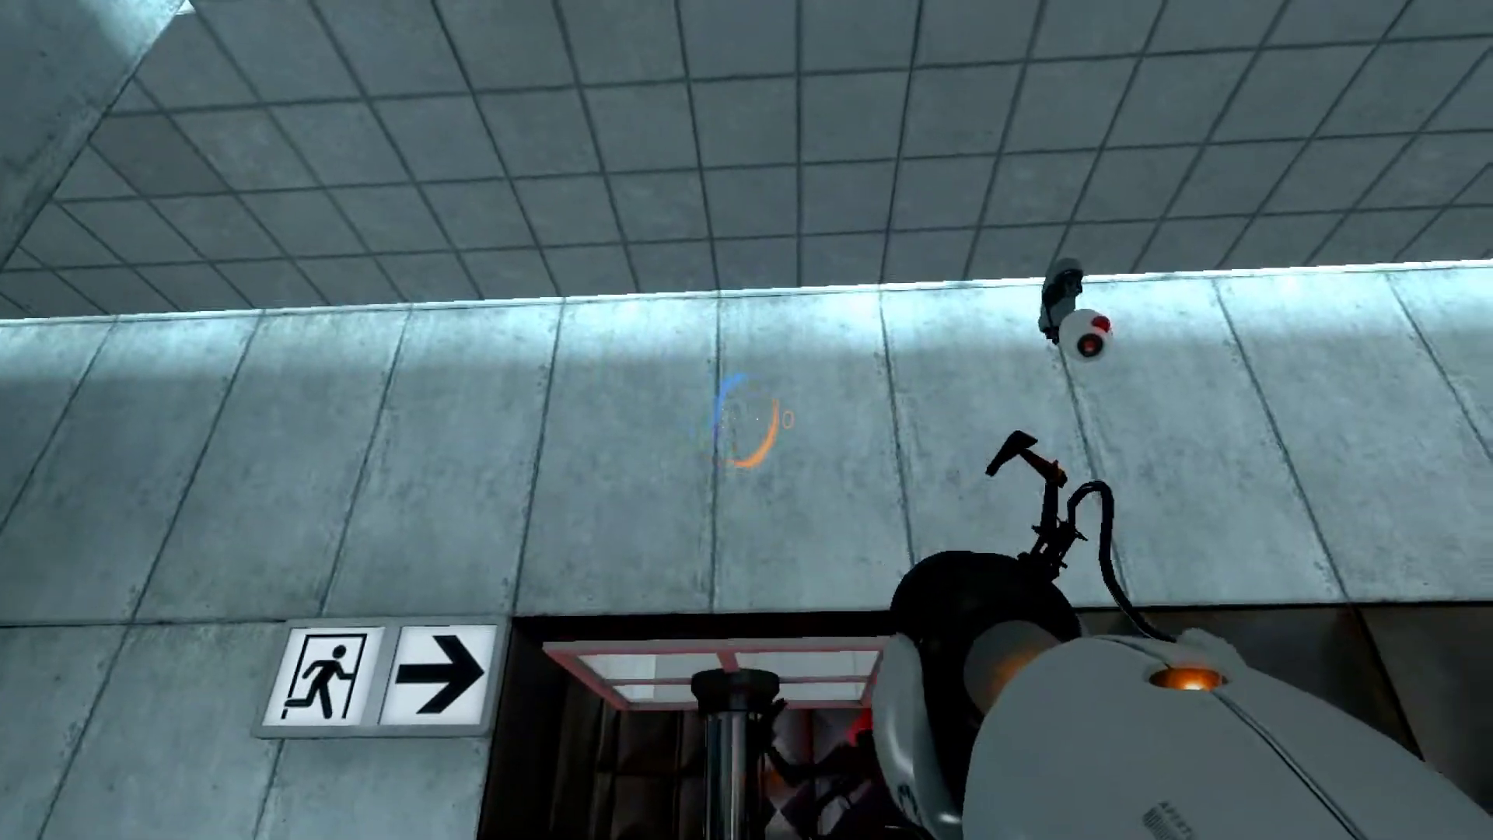
pyautogui.click(747, 420)
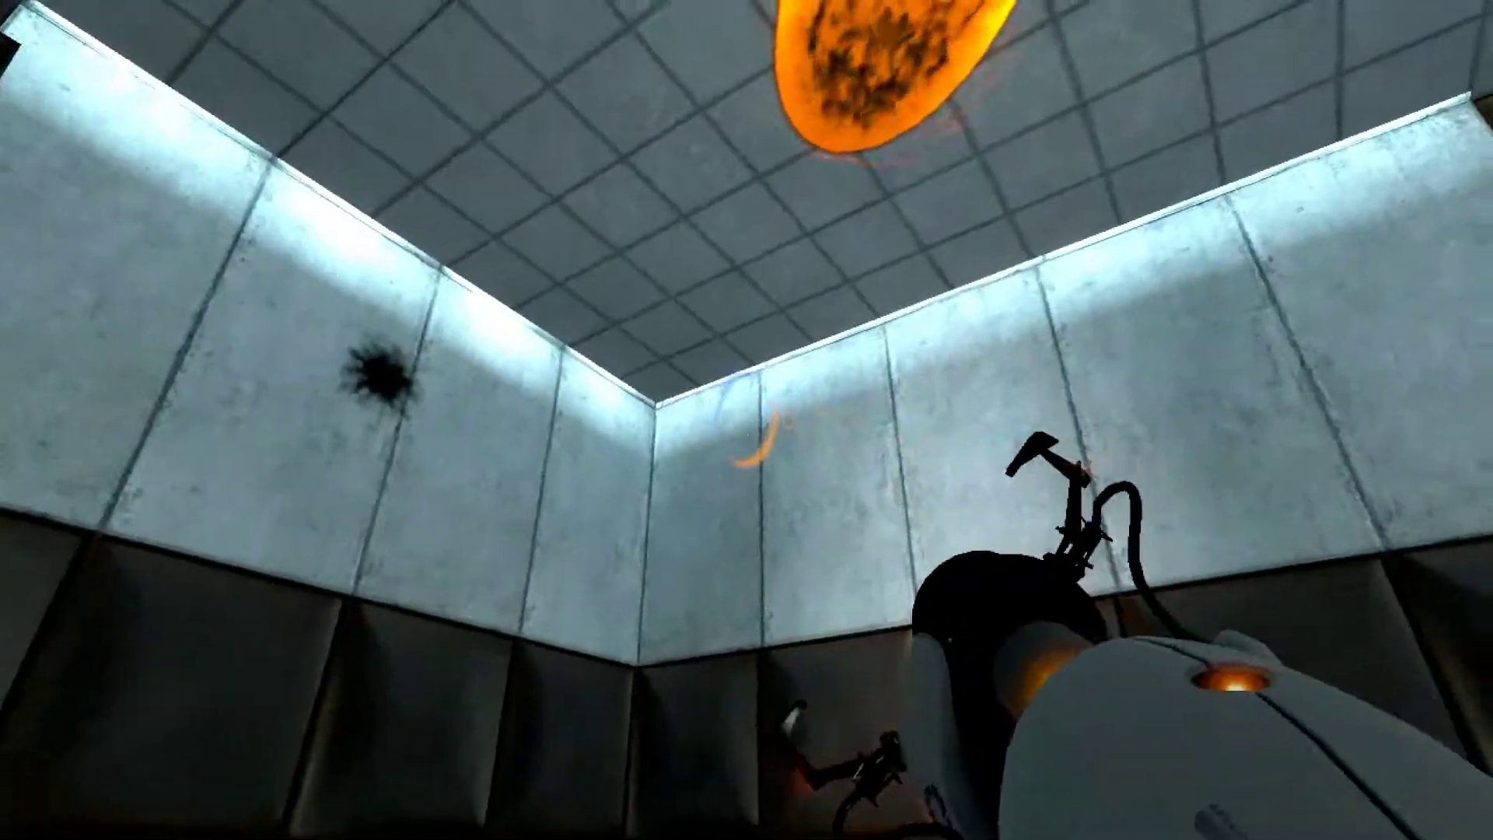
pyautogui.press('w')
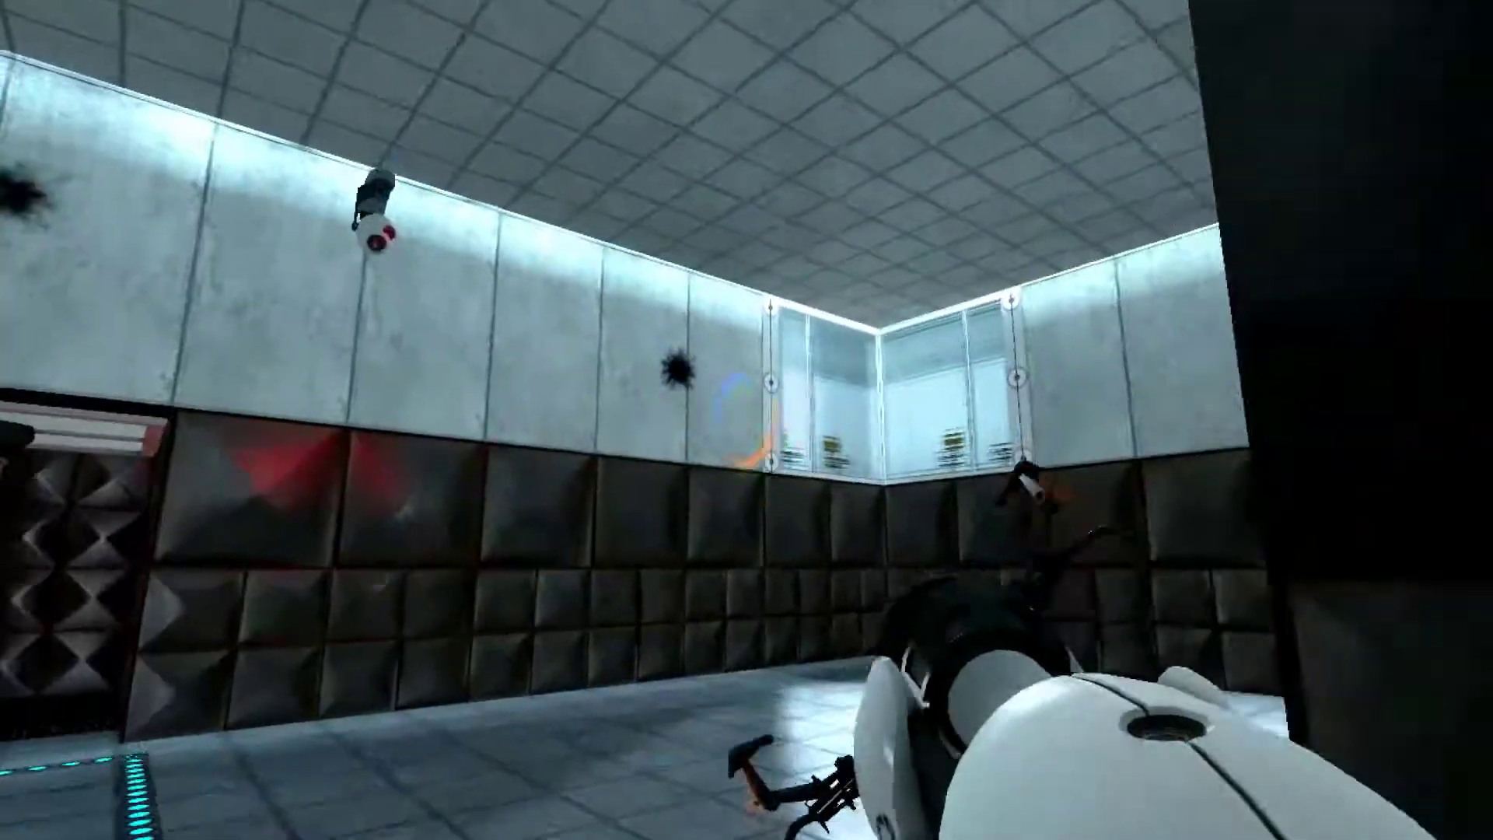
# - Put a blue portal above the exit door, walk past the pedestal, and portal the wall
pyautogui.click(747, 420)
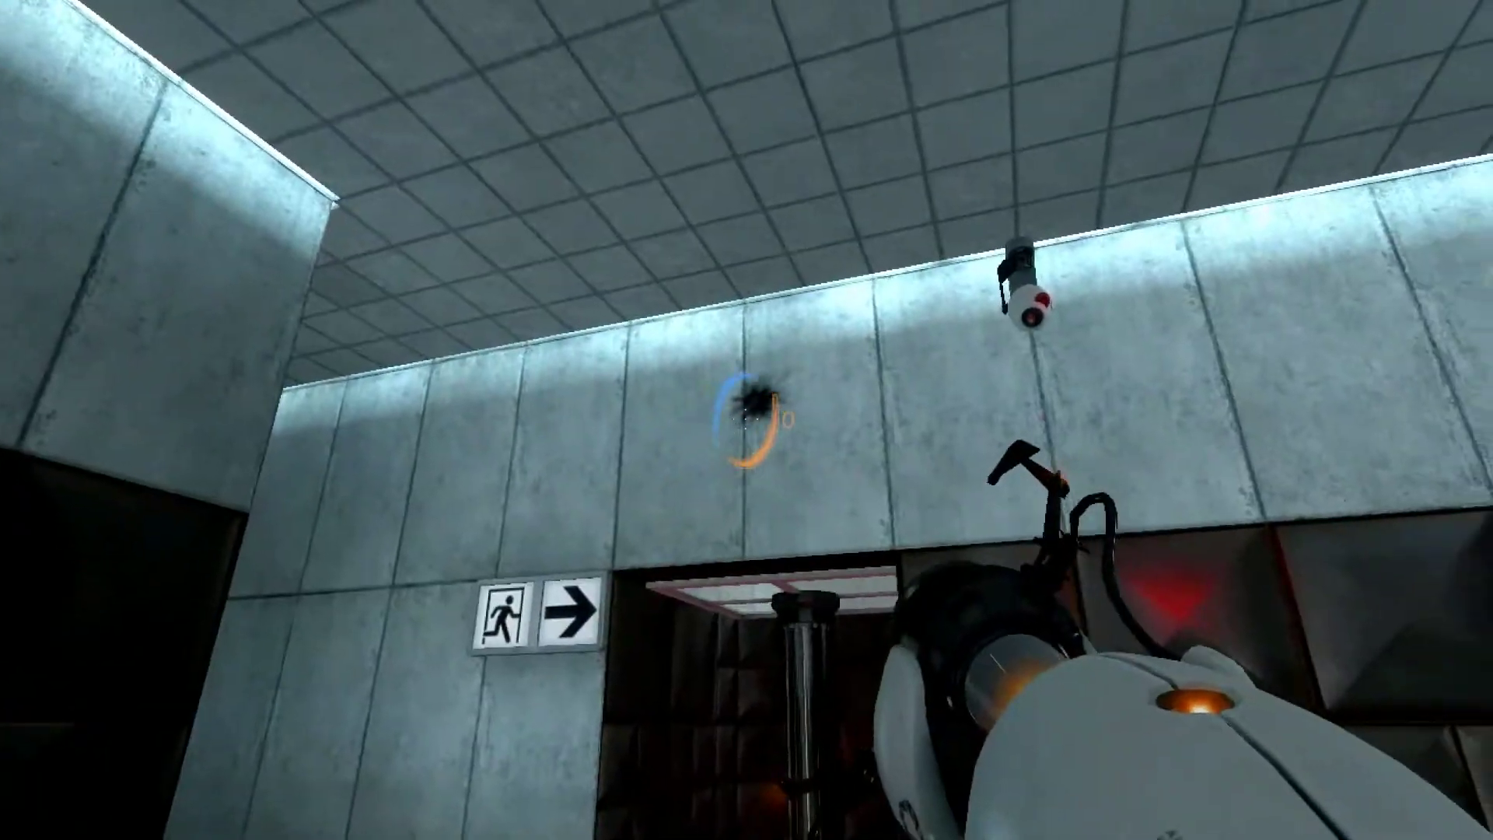
pyautogui.click(747, 420)
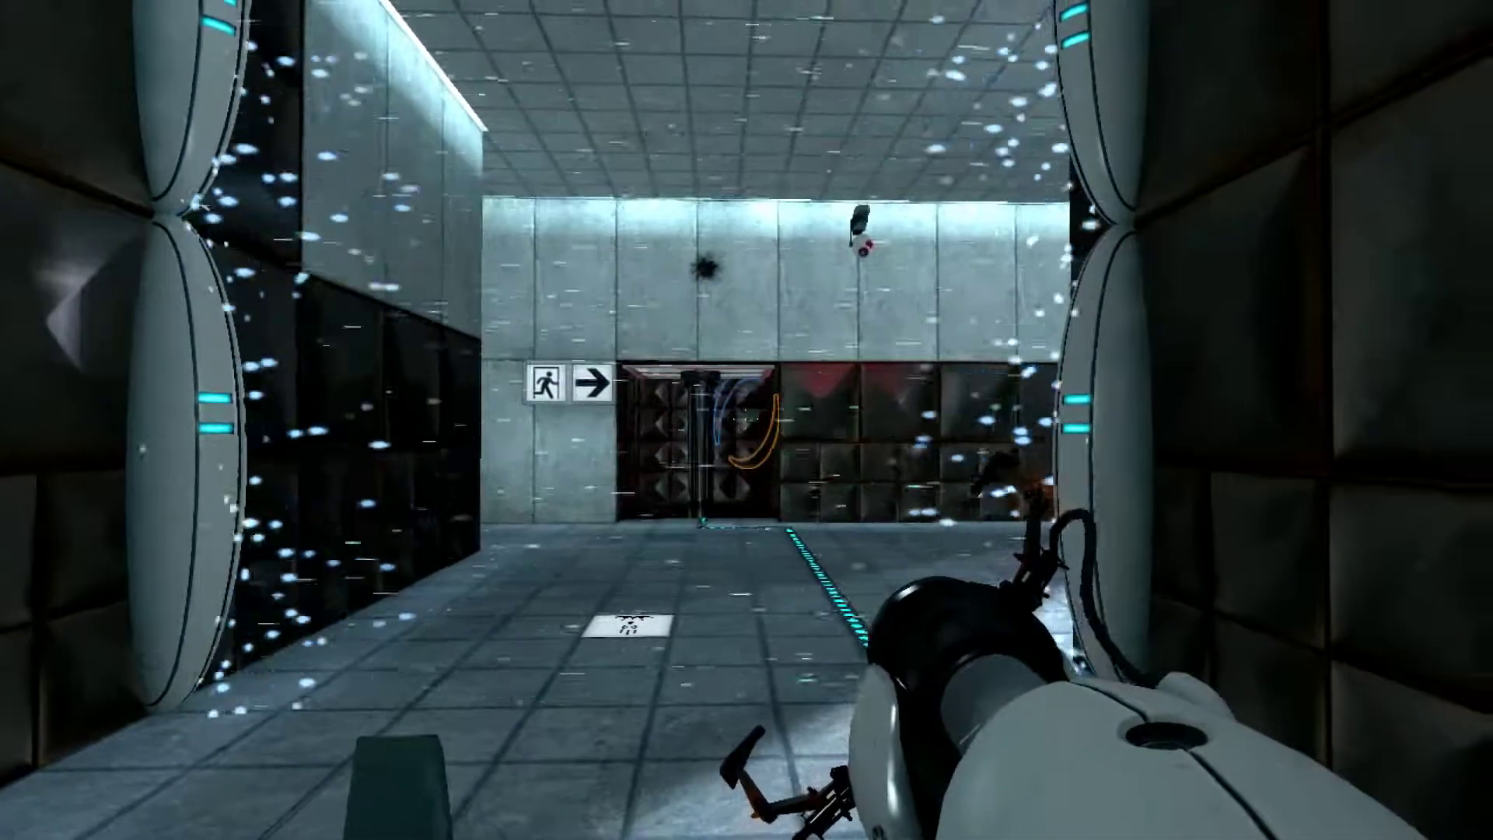
pyautogui.press('w')
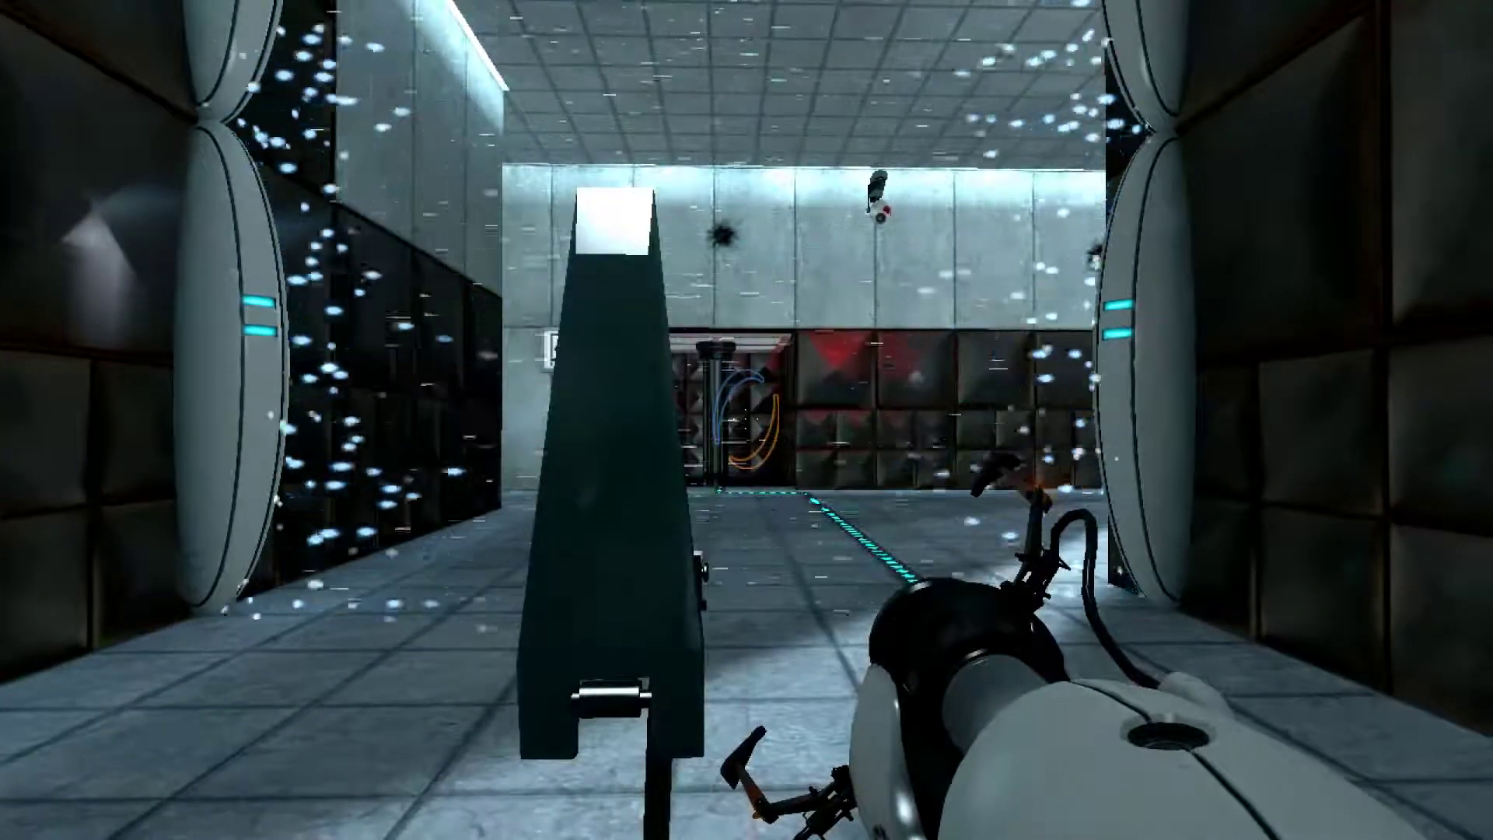
pyautogui.press('w')
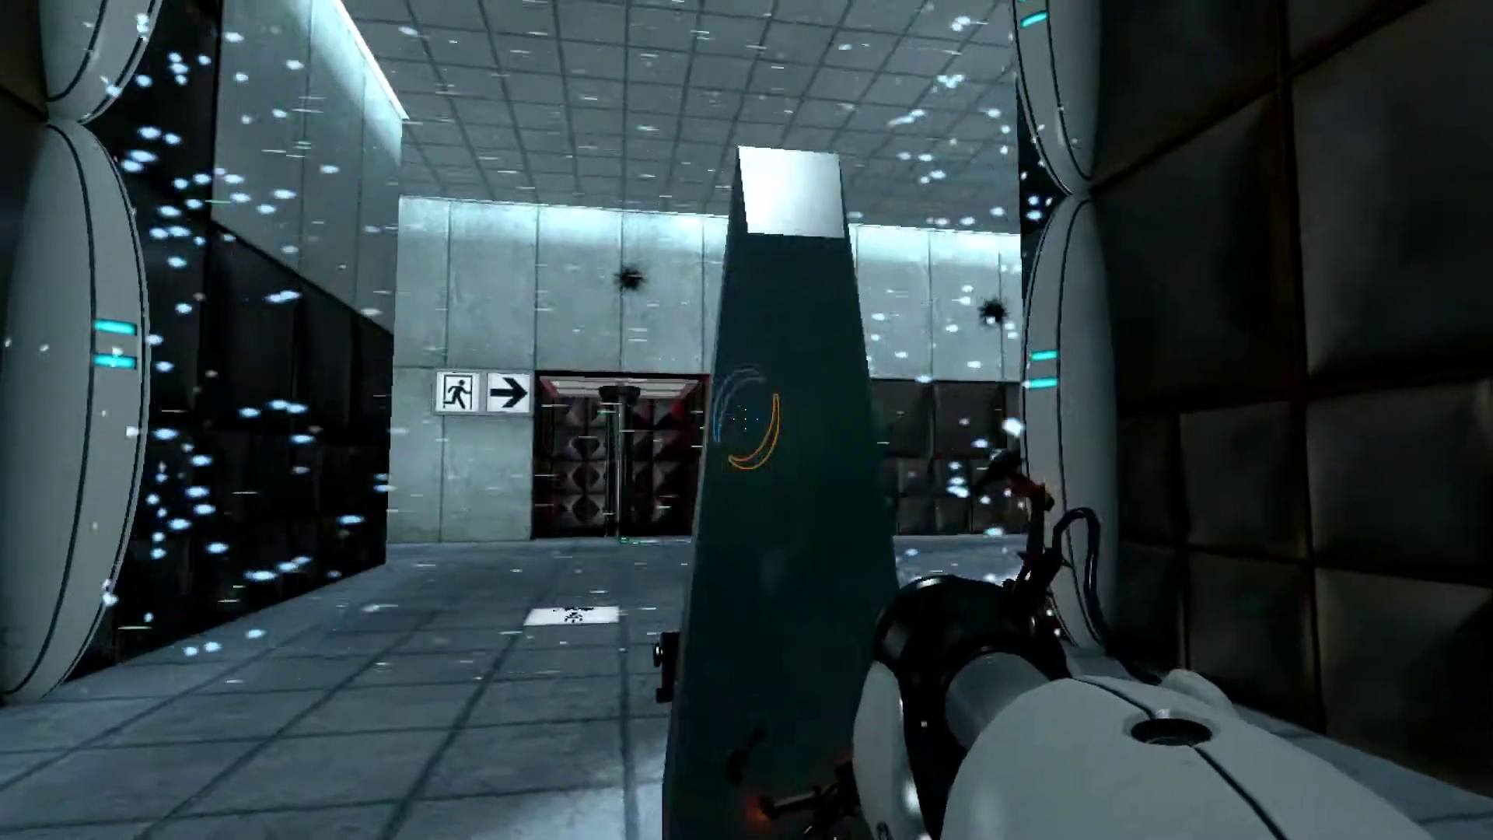
pyautogui.press('w')
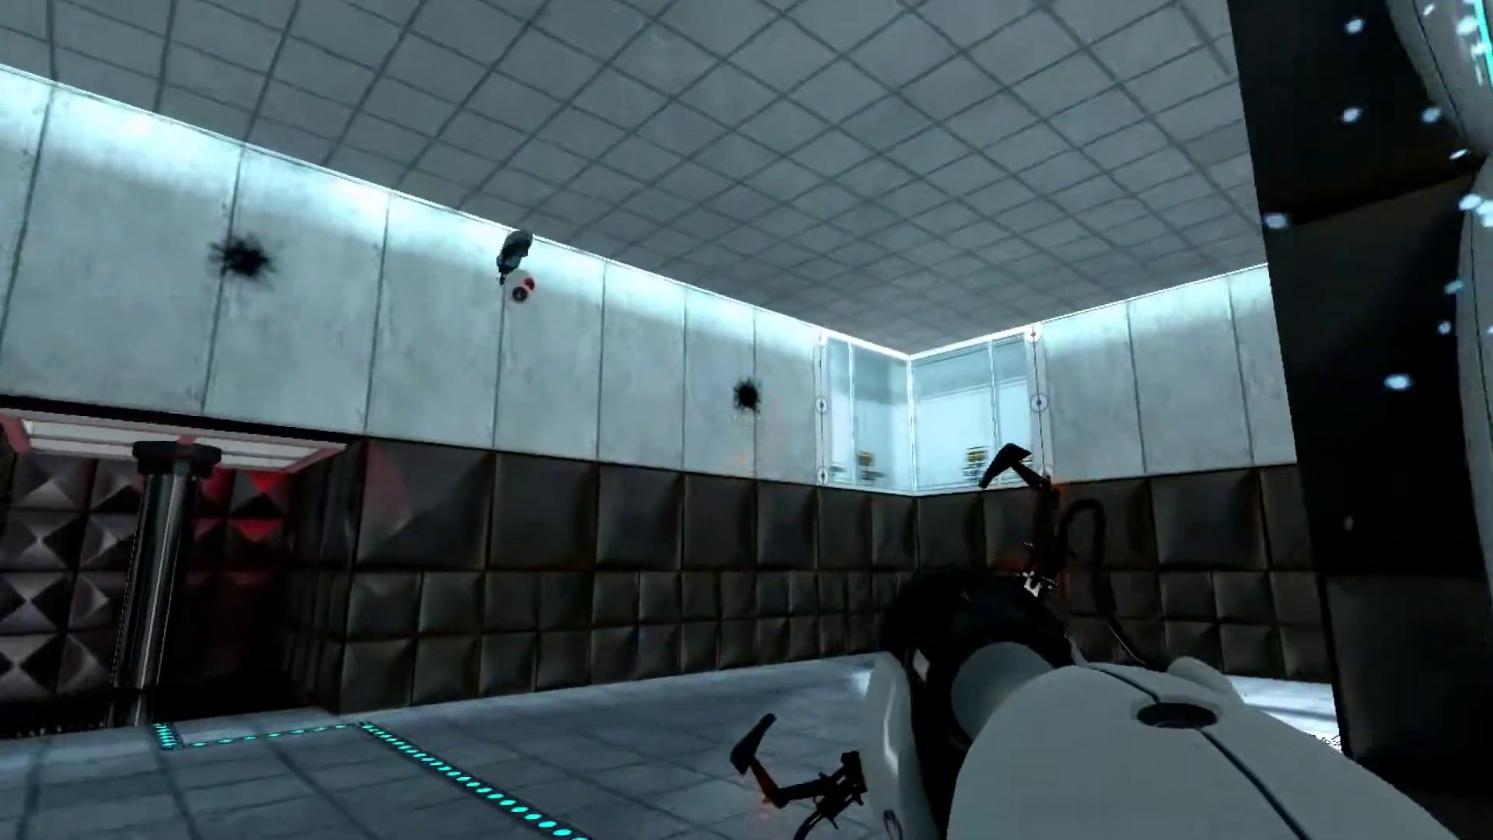
pyautogui.click(747, 419)
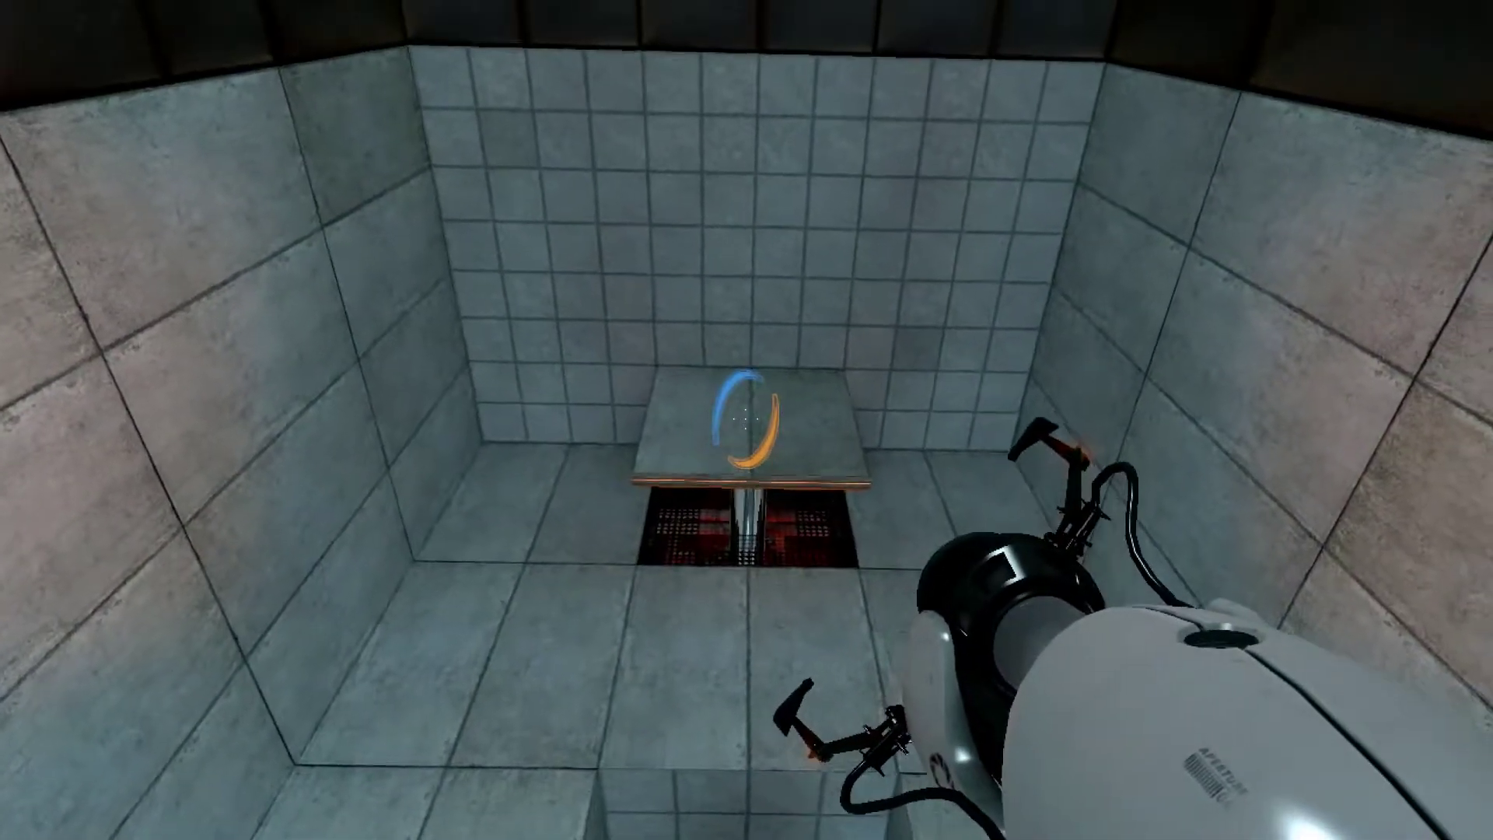
# - Put an orange portal on the pit platform and drop through a blue floor portal
pyautogui.rightClick(747, 420)
pyautogui.click(746, 420)
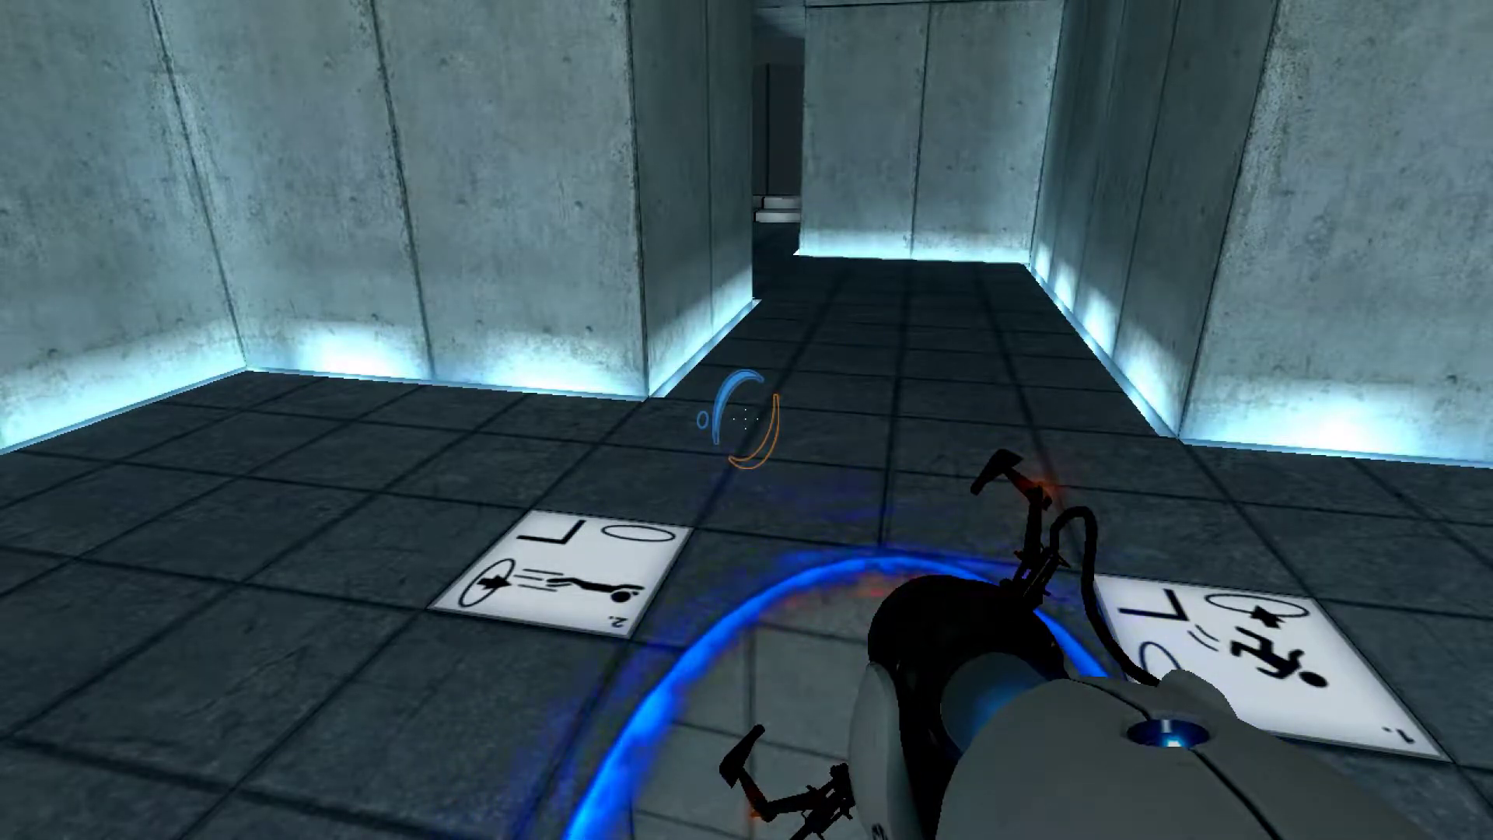
pyautogui.press('w')
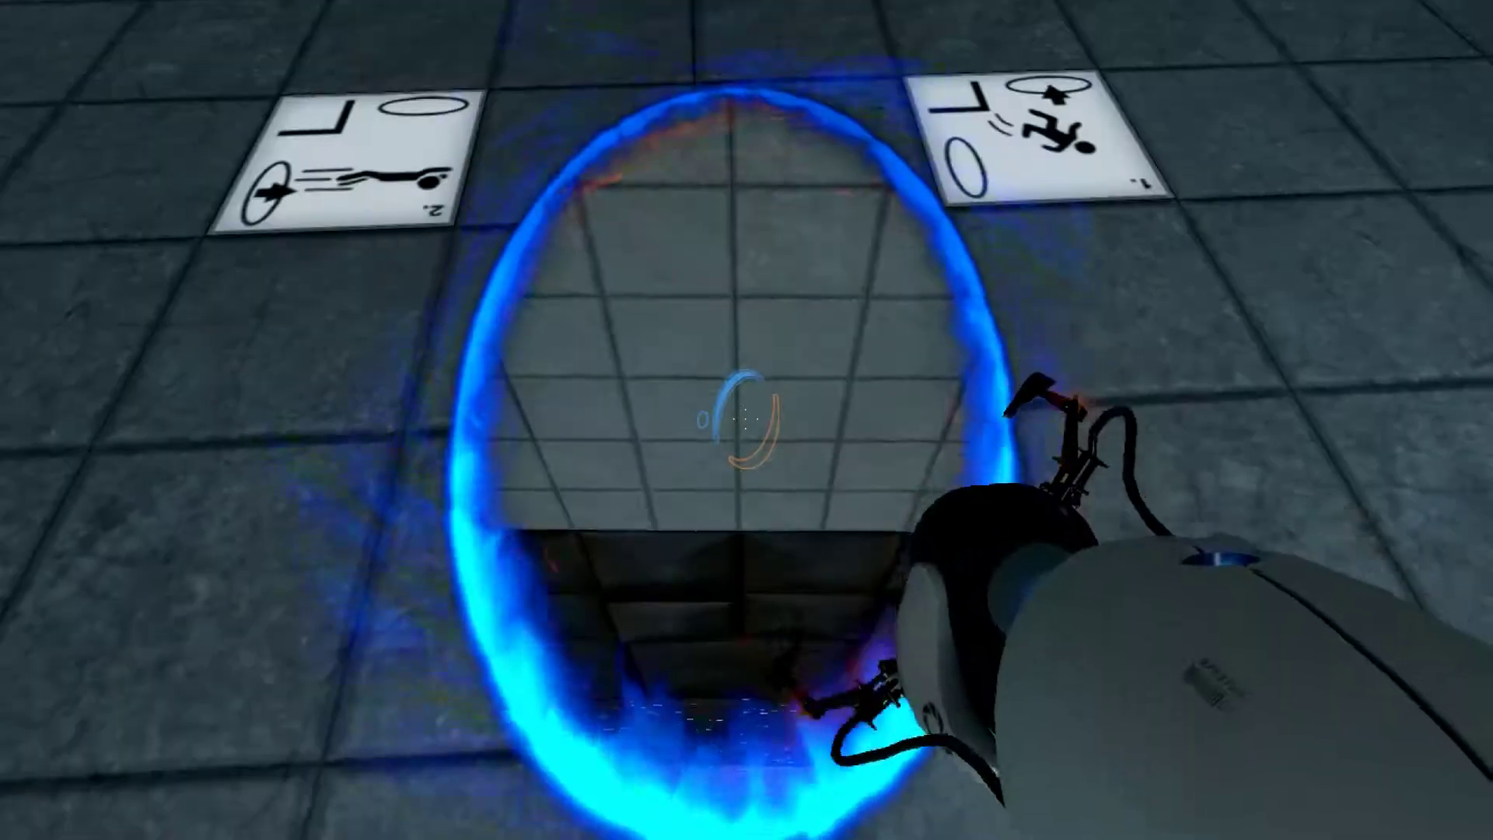
pyautogui.press('w')
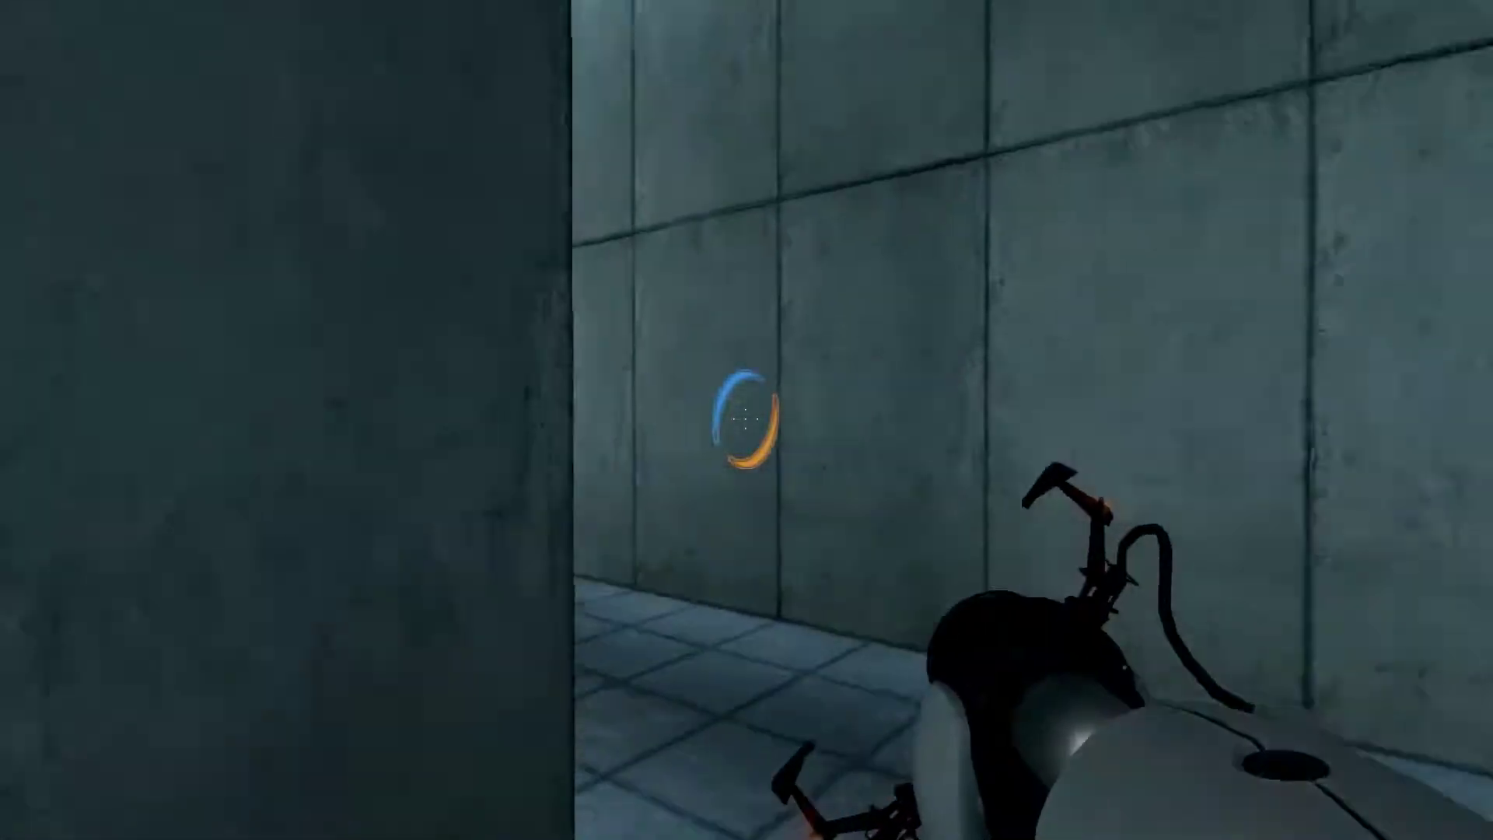
# - Walk through the corridor into the pillar chamber and put a portal on its wall
pyautogui.press('w')
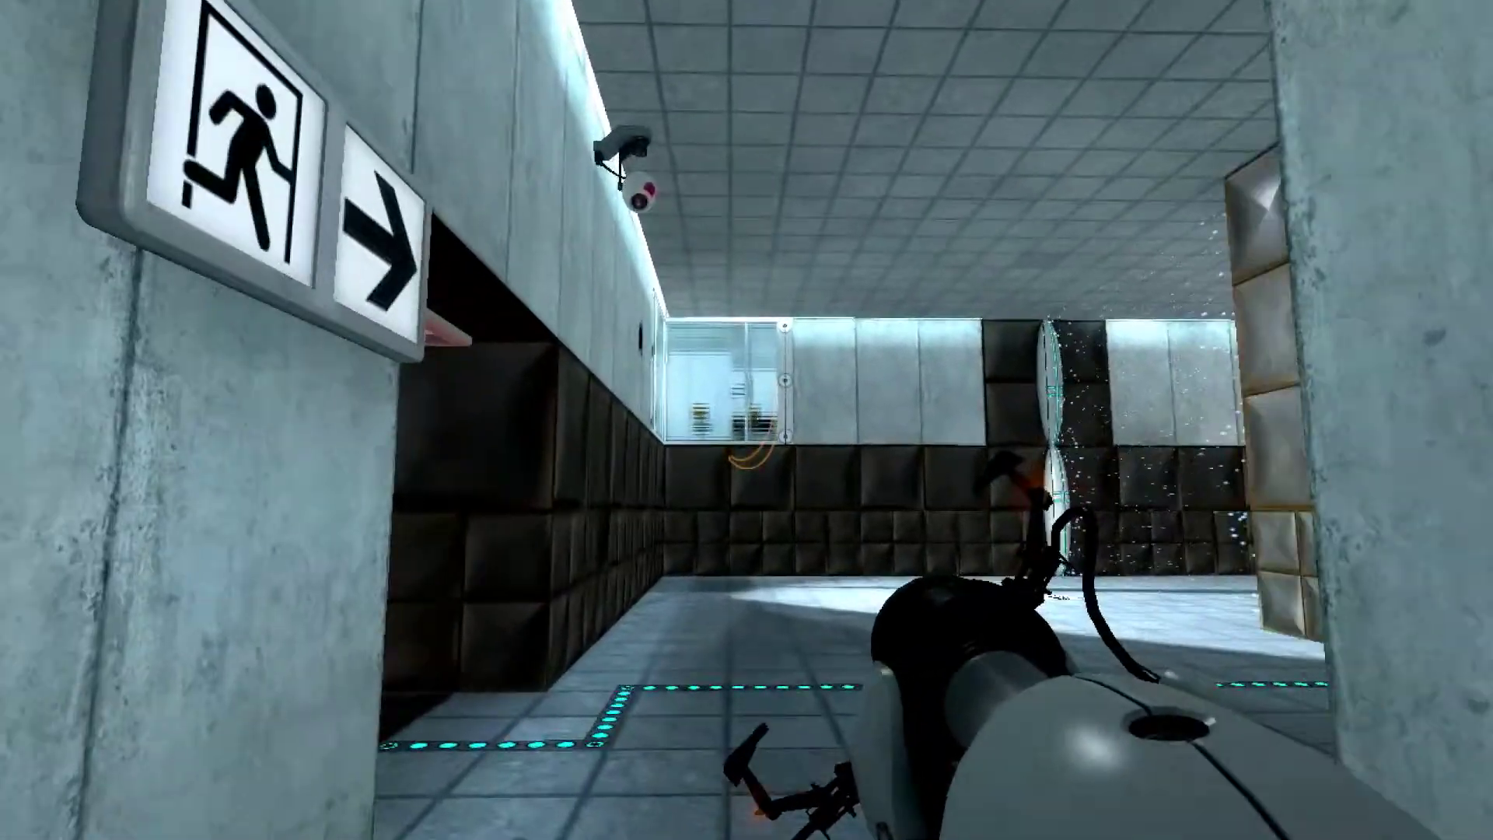
pyautogui.press('w')
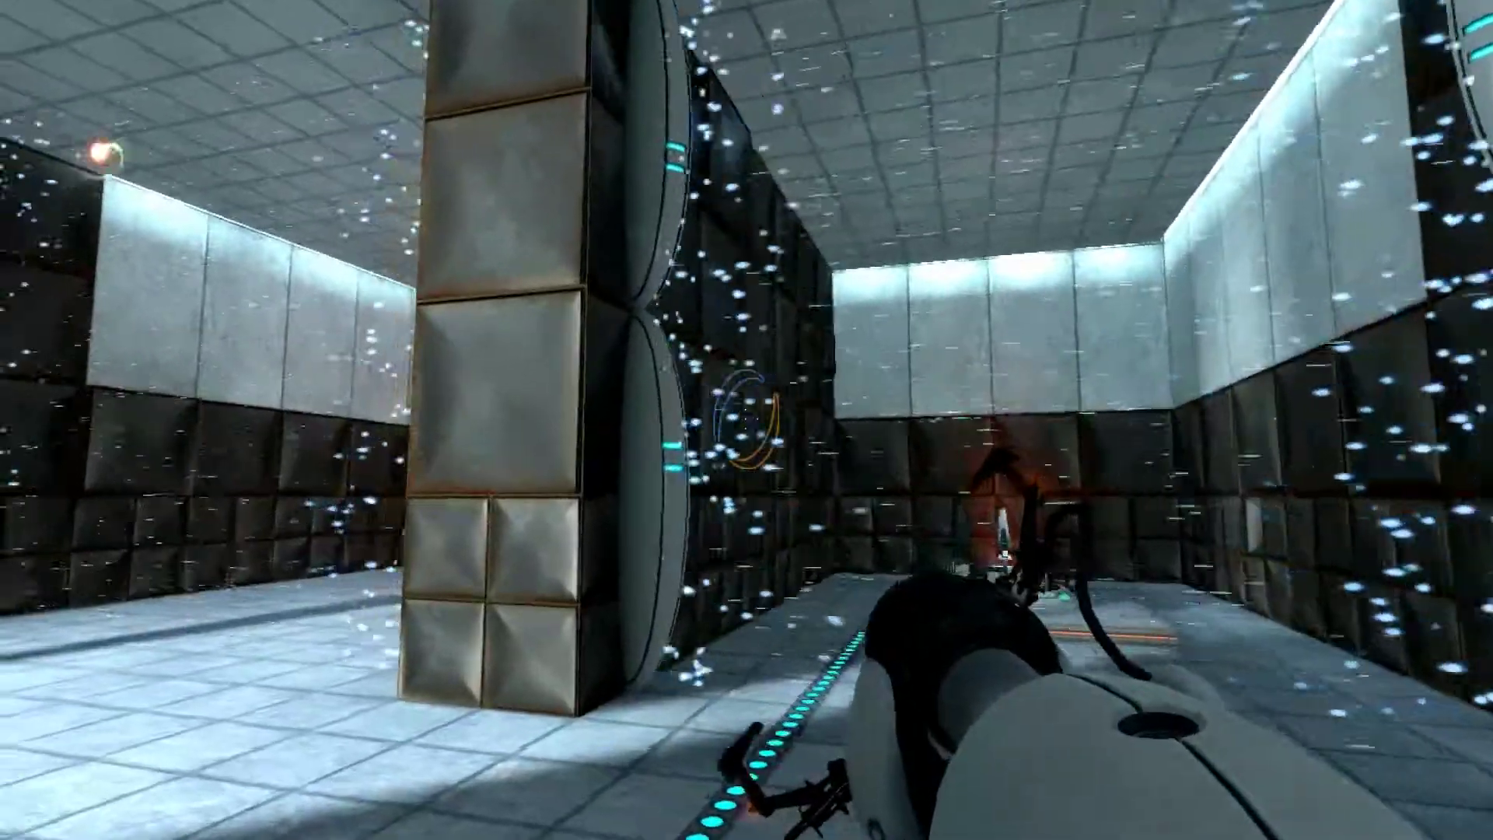
pyautogui.press('w')
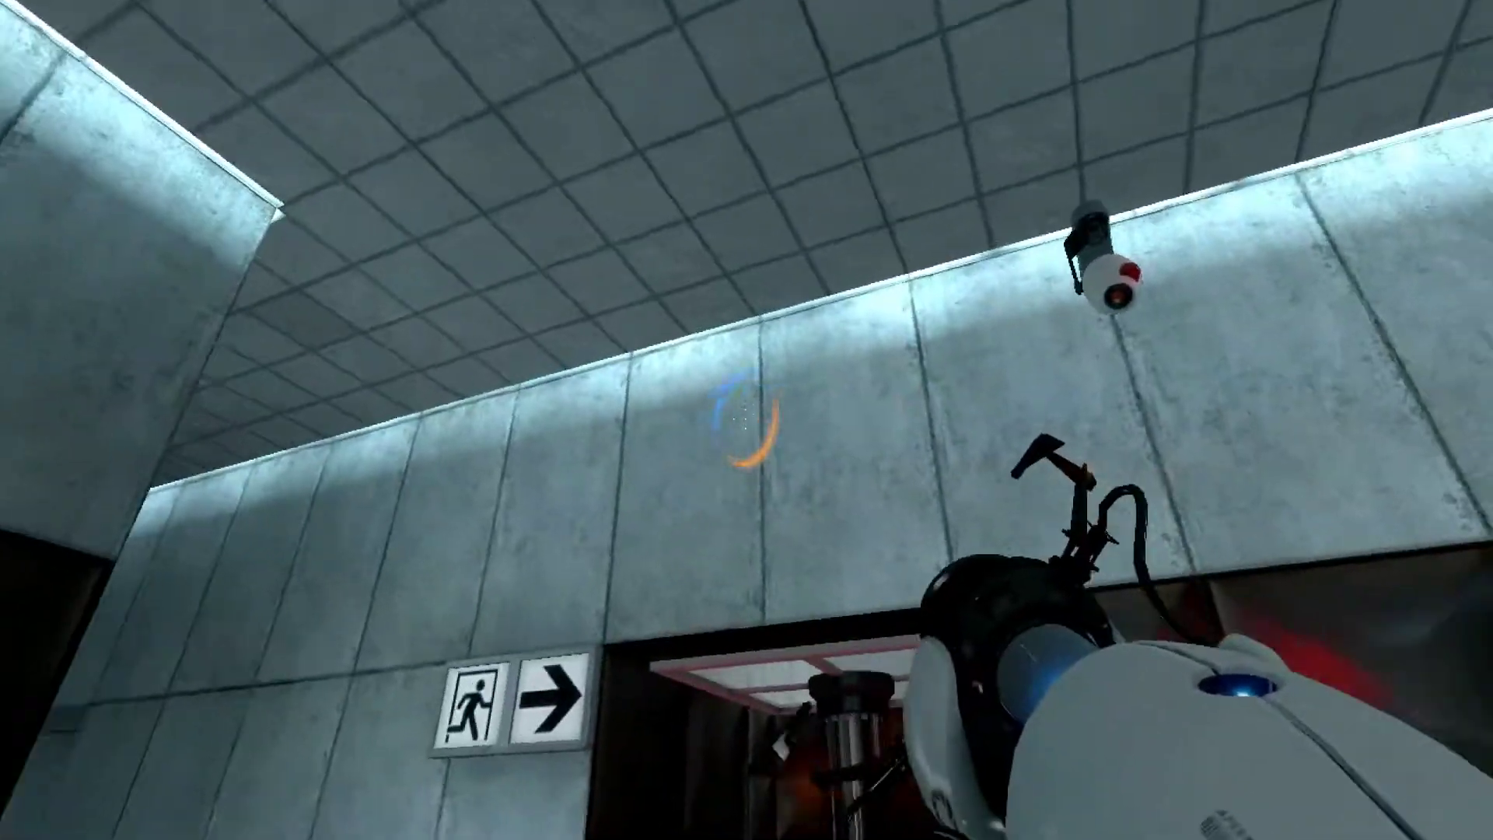
pyautogui.click(747, 419)
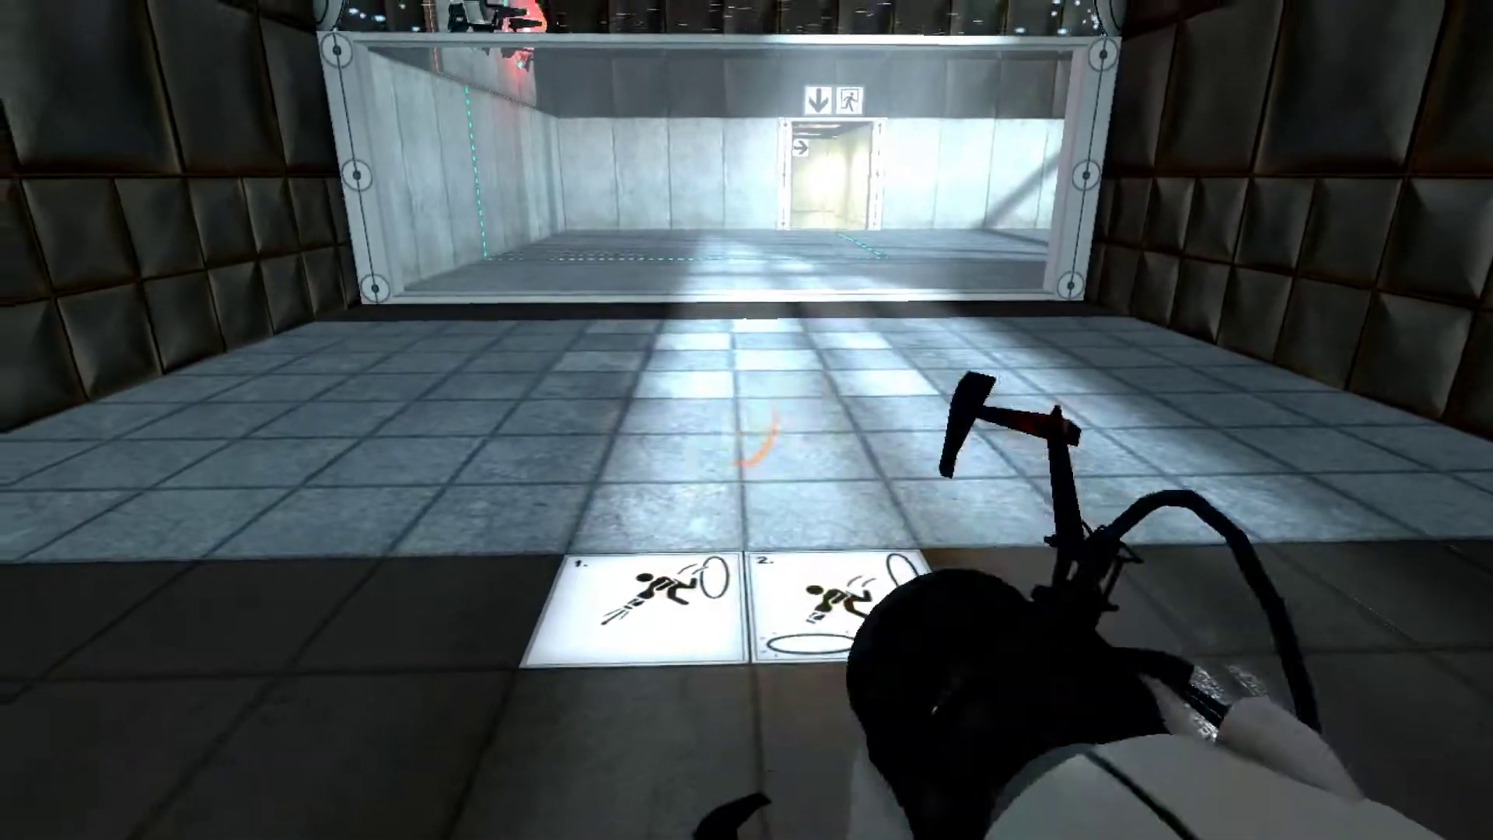
# - Jump through orange floor portals to come out facing the exit door side
pyautogui.rightClick(747, 428)
pyautogui.press('w')
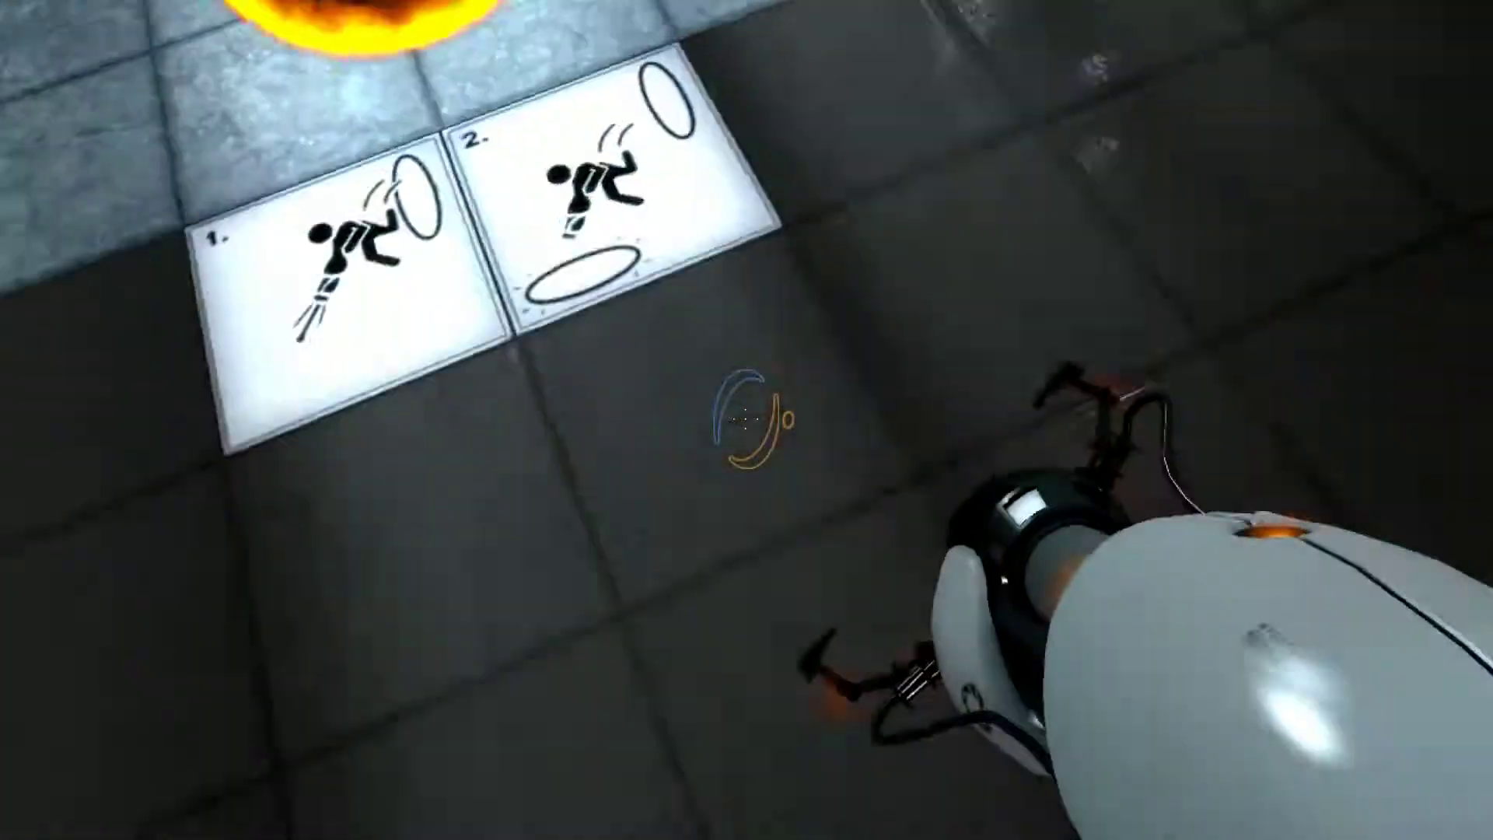
pyautogui.rightClick(747, 419)
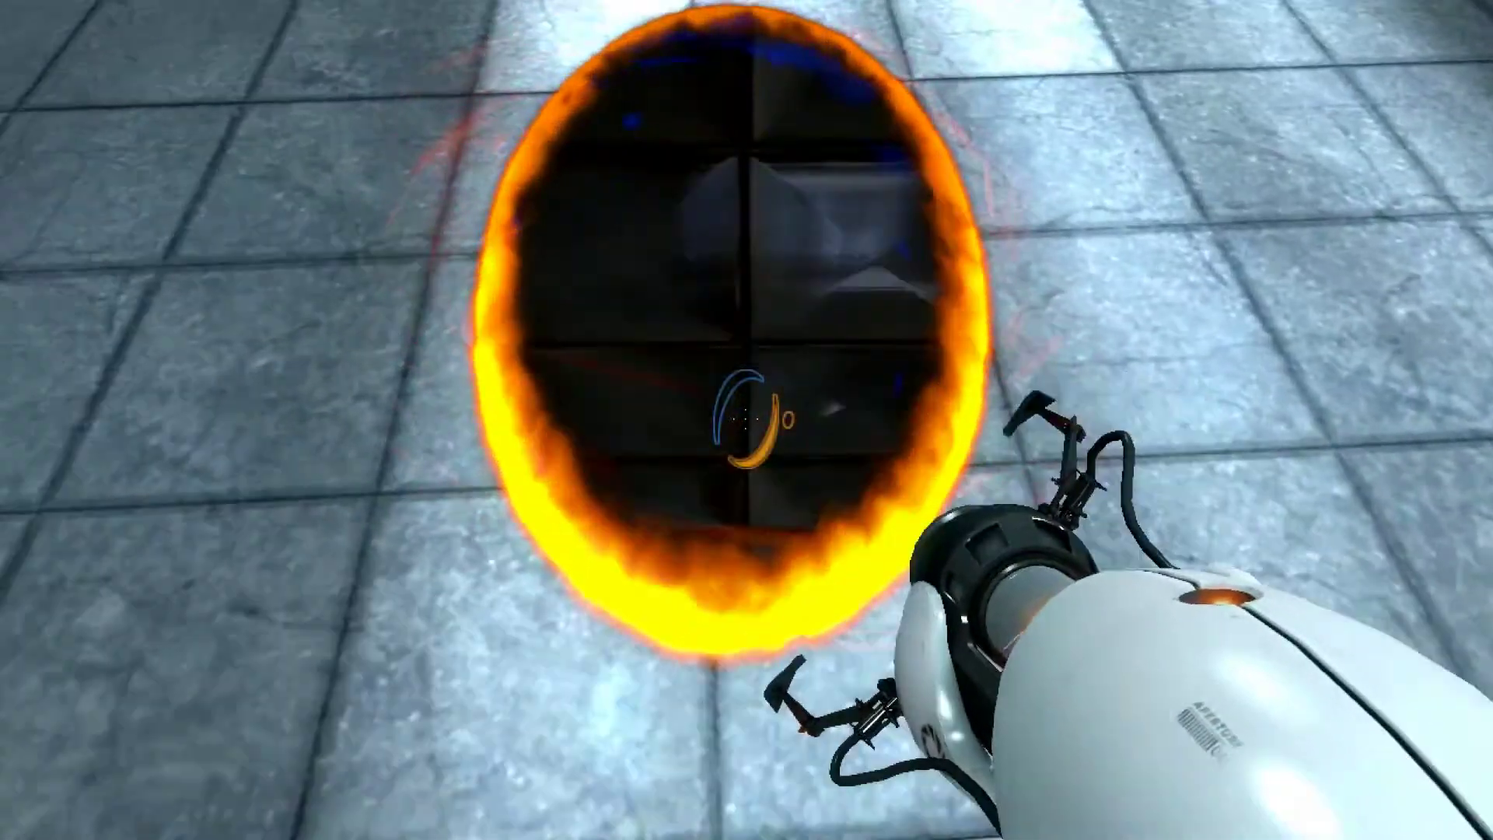
pyautogui.press('w')
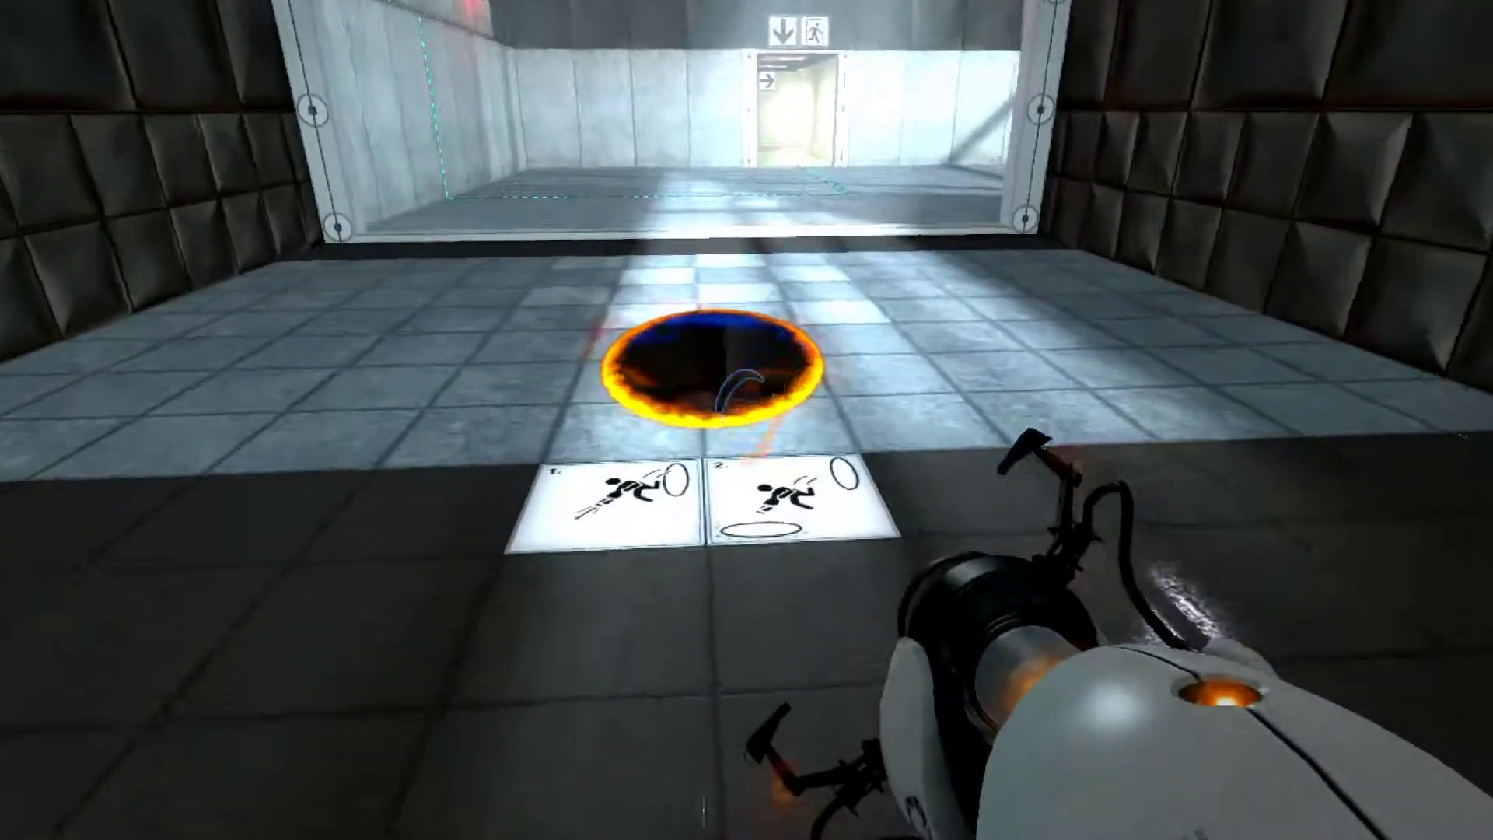
pyautogui.press('w')
# - Drop through orange floor portals near the signs and lay a blue floor portal facing the exit
pyautogui.rightClick(747, 420)
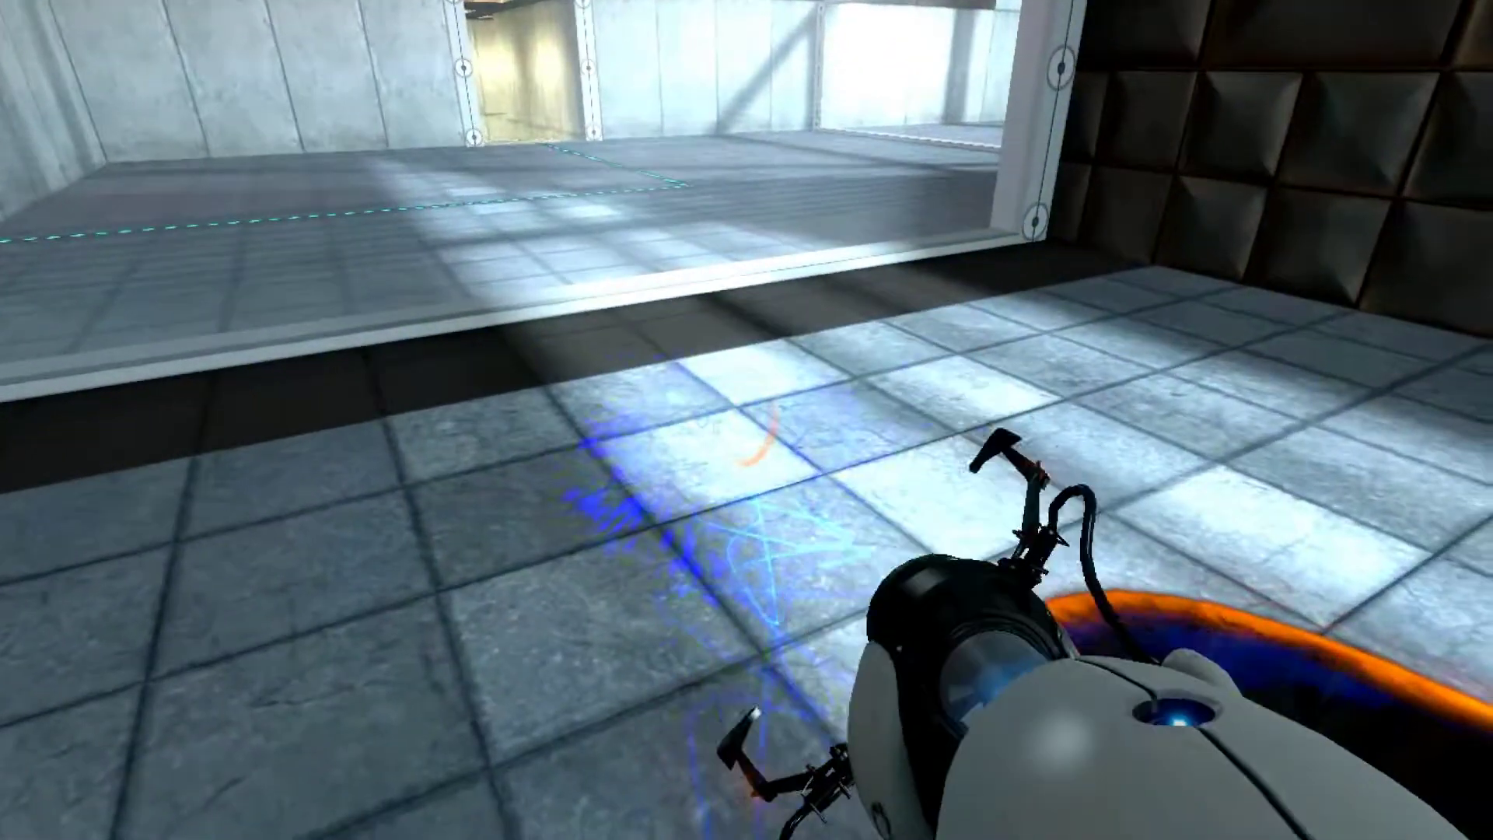
pyautogui.rightClick(747, 421)
pyautogui.press('w')
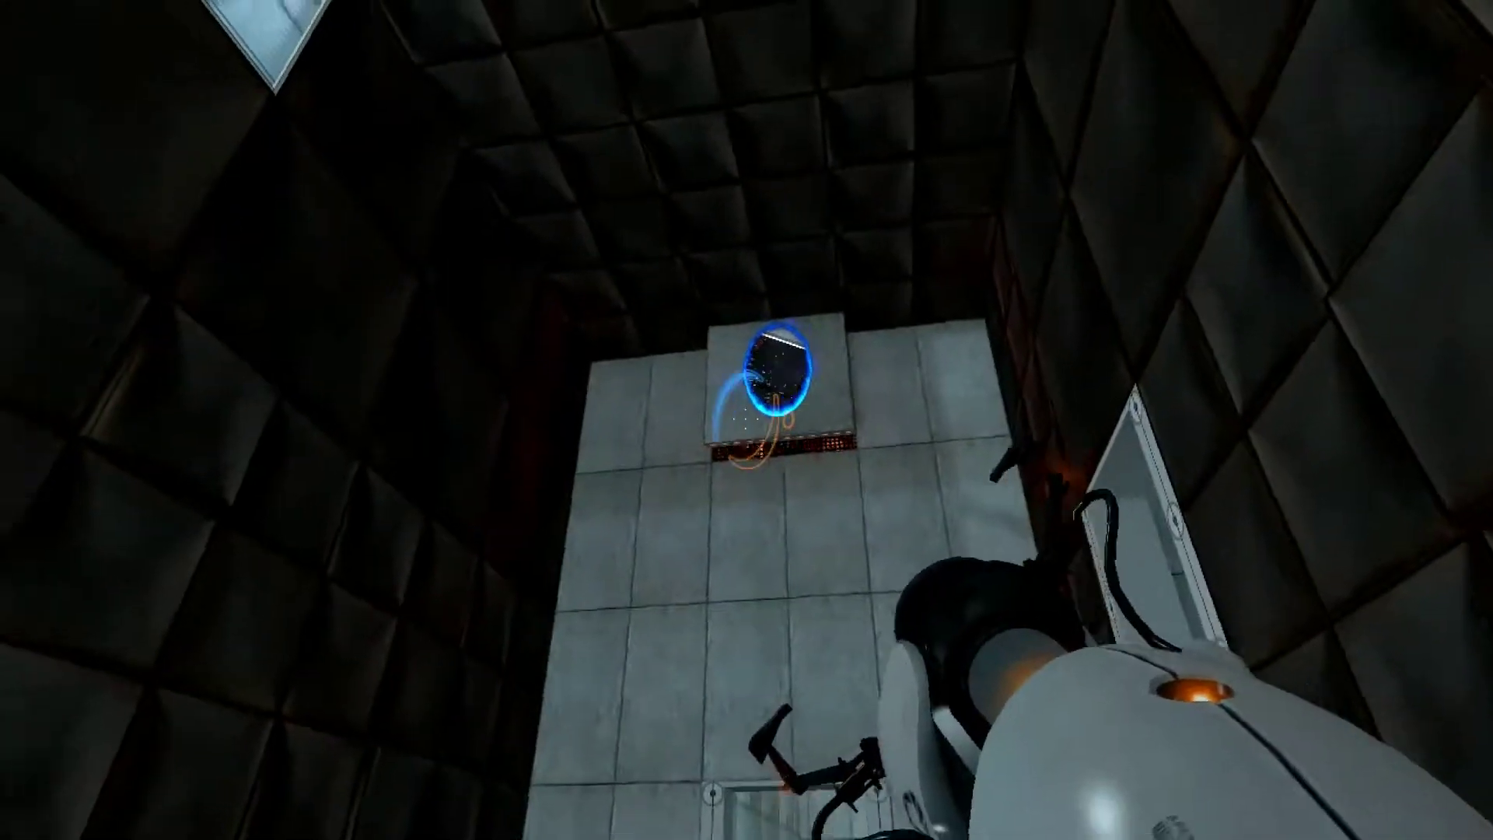
pyautogui.press('w')
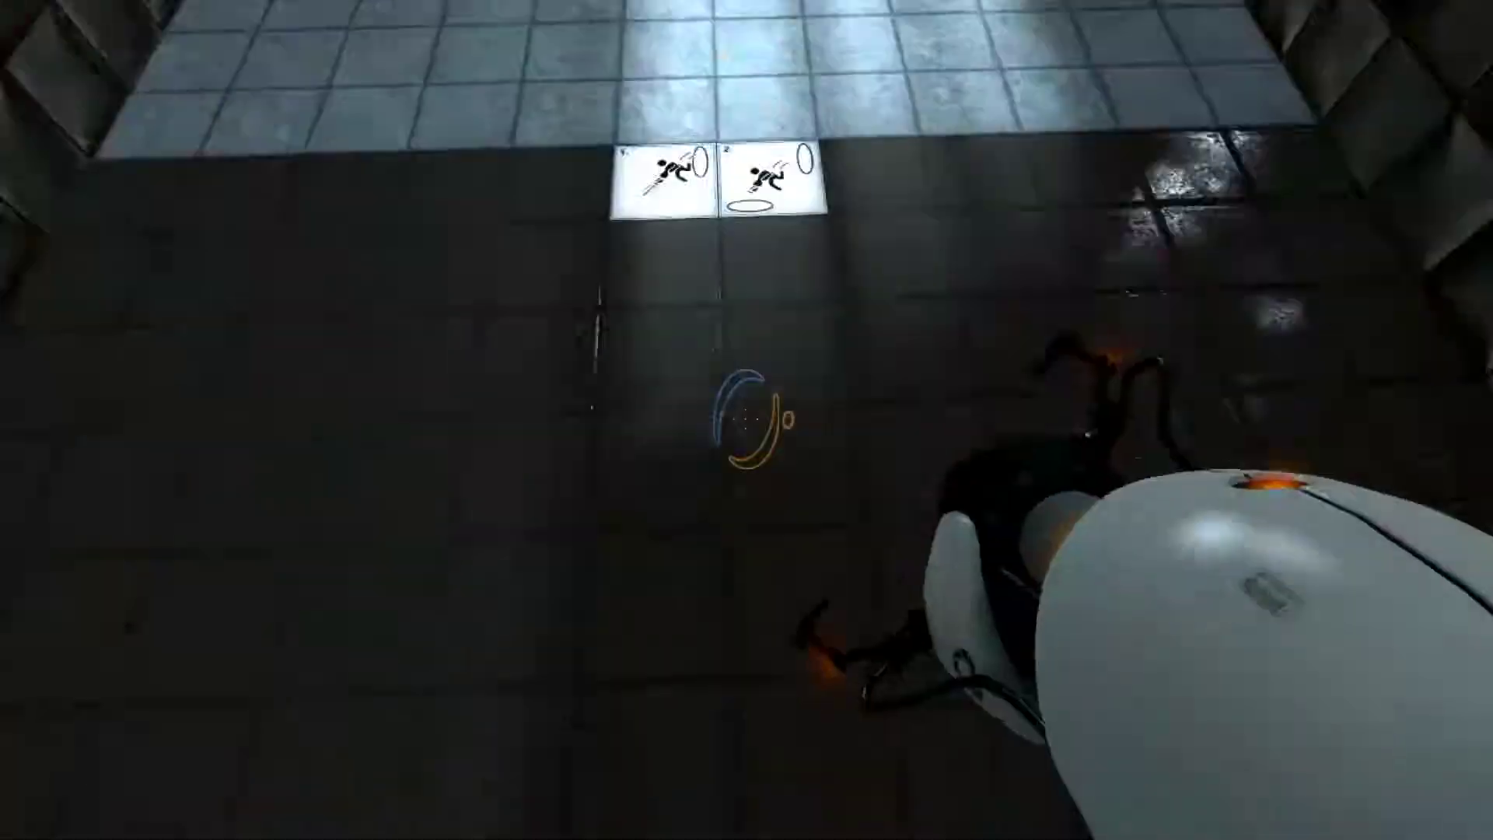
pyautogui.rightClick(746, 421)
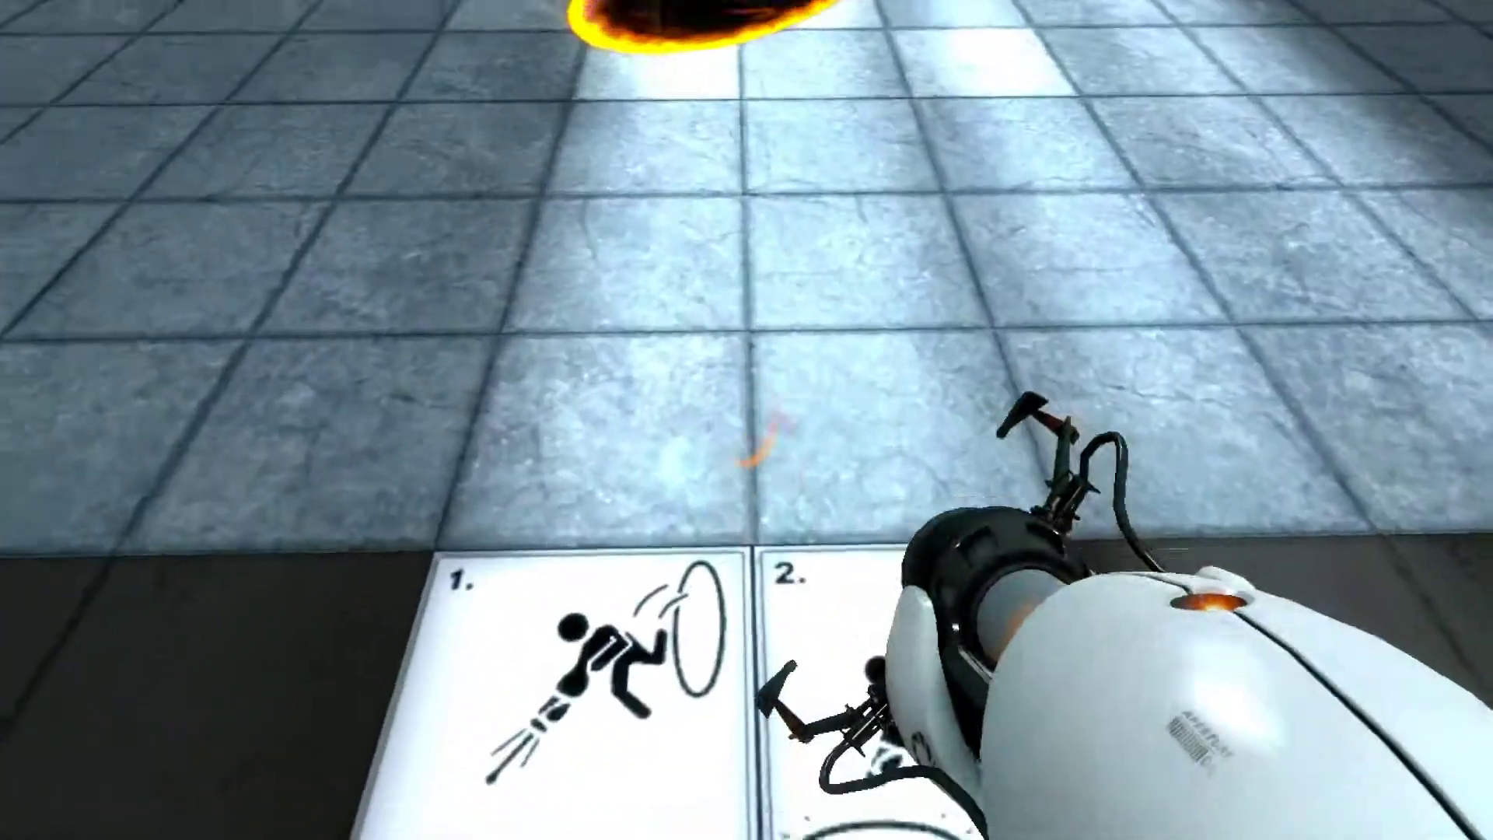
pyautogui.click(746, 420)
pyautogui.press('w')
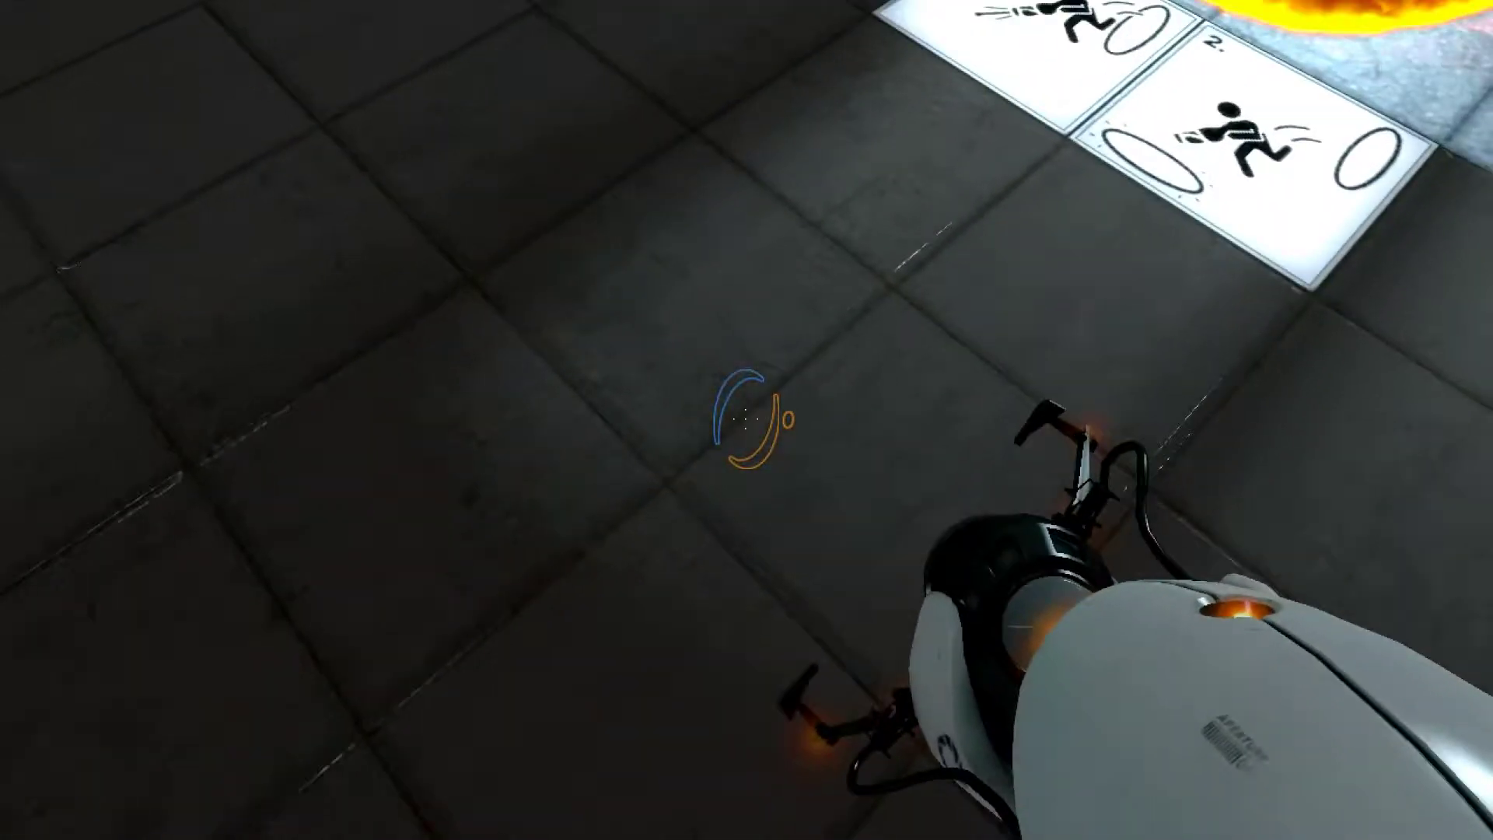
# - Land past the orange portal, approach the padded wall, and go through the doorway toward the stairs
pyautogui.press('w')
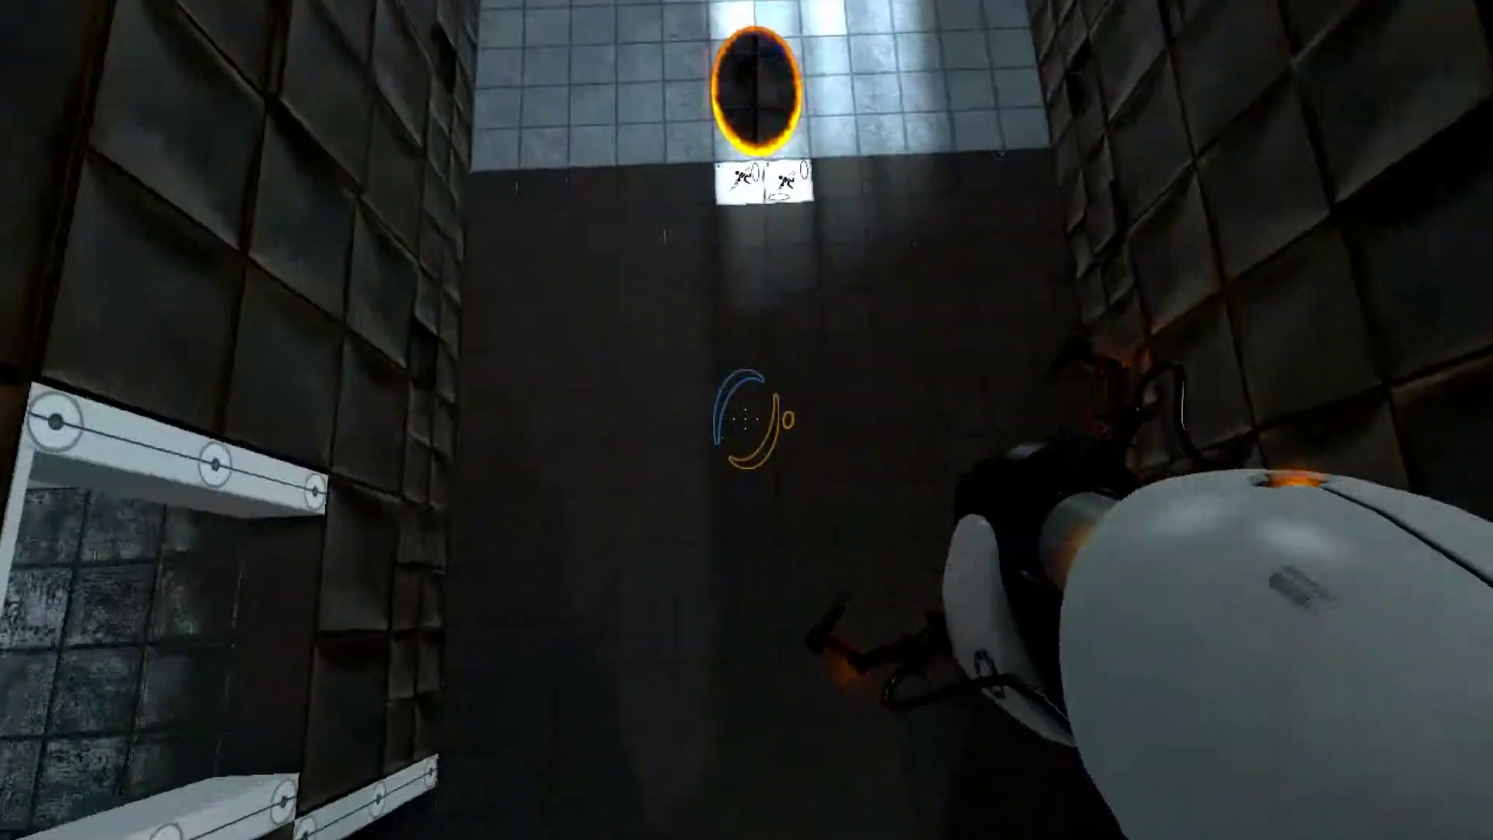
pyautogui.press('w')
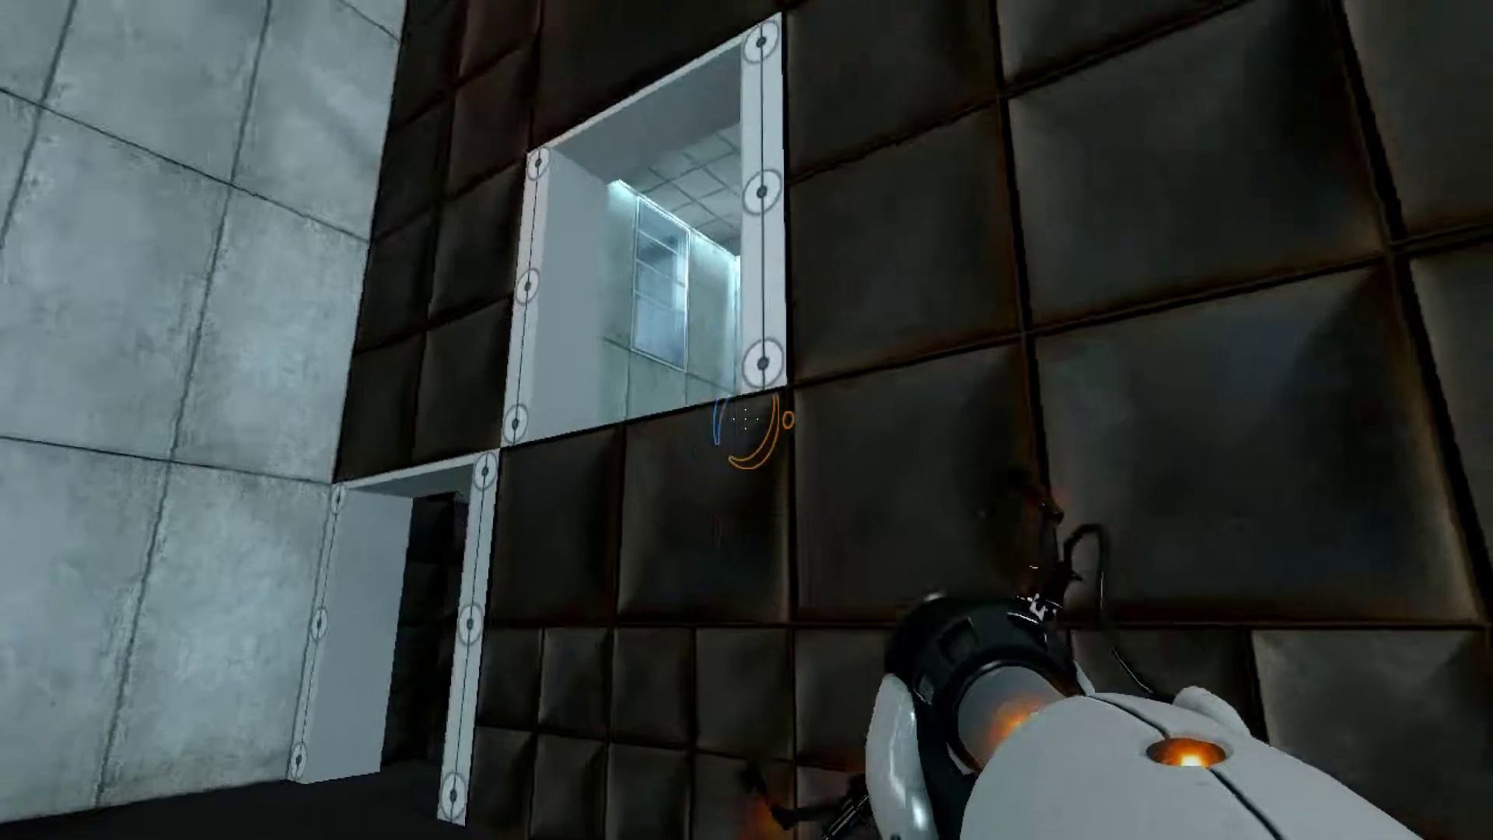
pyautogui.press('w')
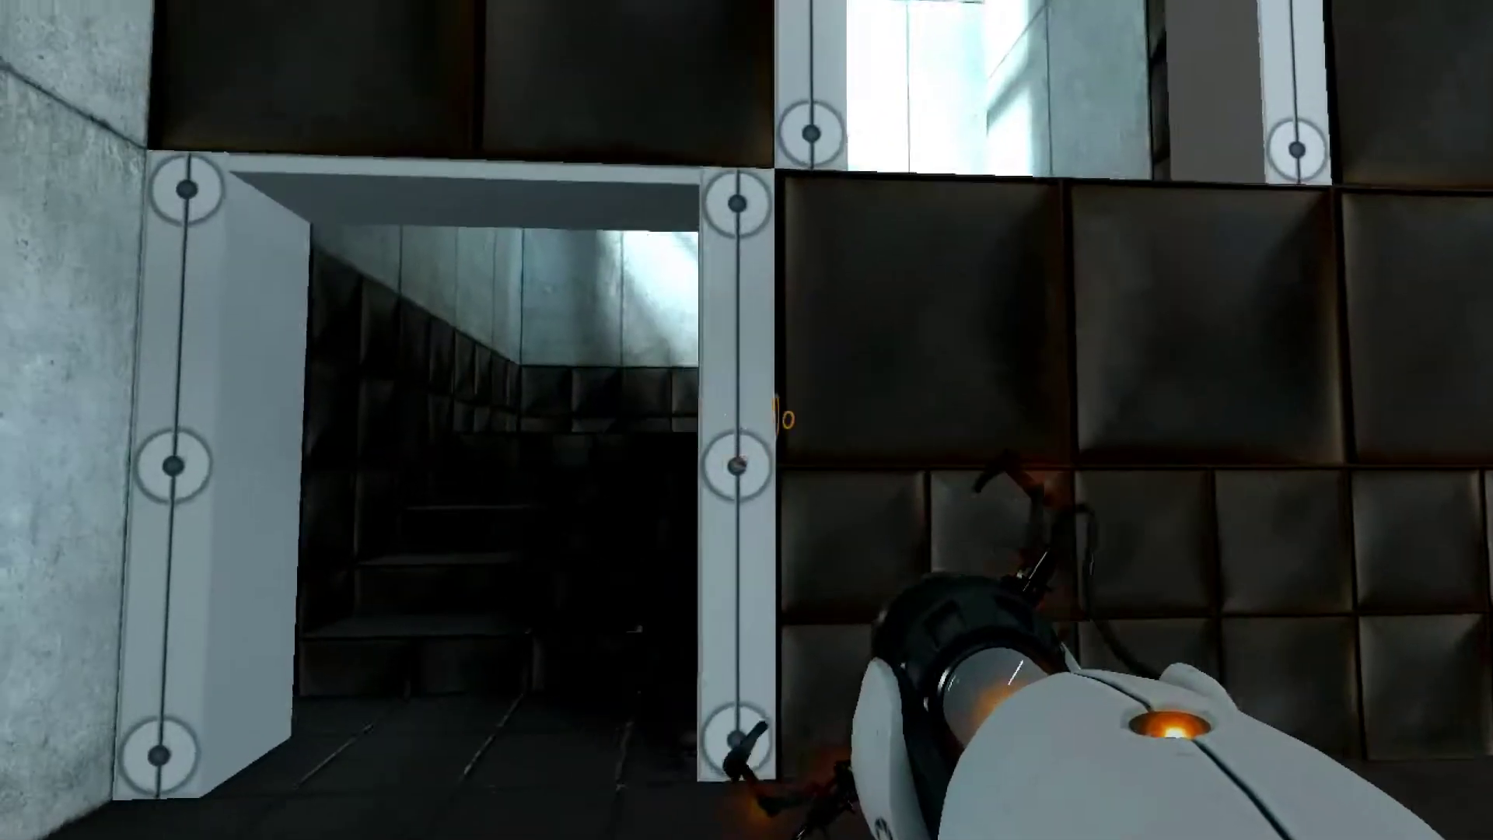
pyautogui.press('w')
pyautogui.press('w')
pyautogui.press('w')
pyautogui.press('w')
pyautogui.press('w')
# - Drop through the pit portal to the chamber floor and place an orange portal in the pit
pyautogui.press('w')
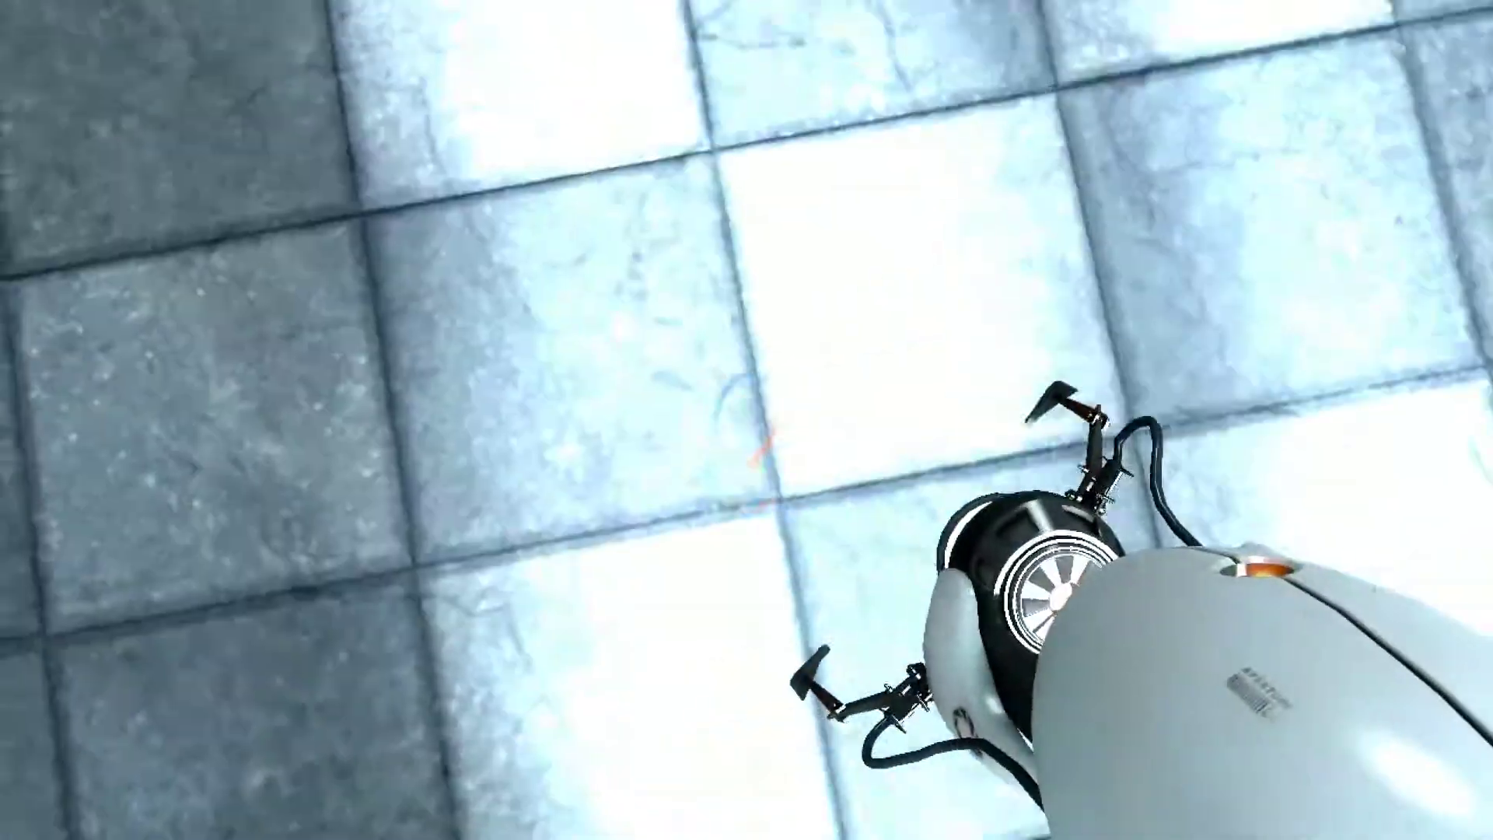
pyautogui.press('w')
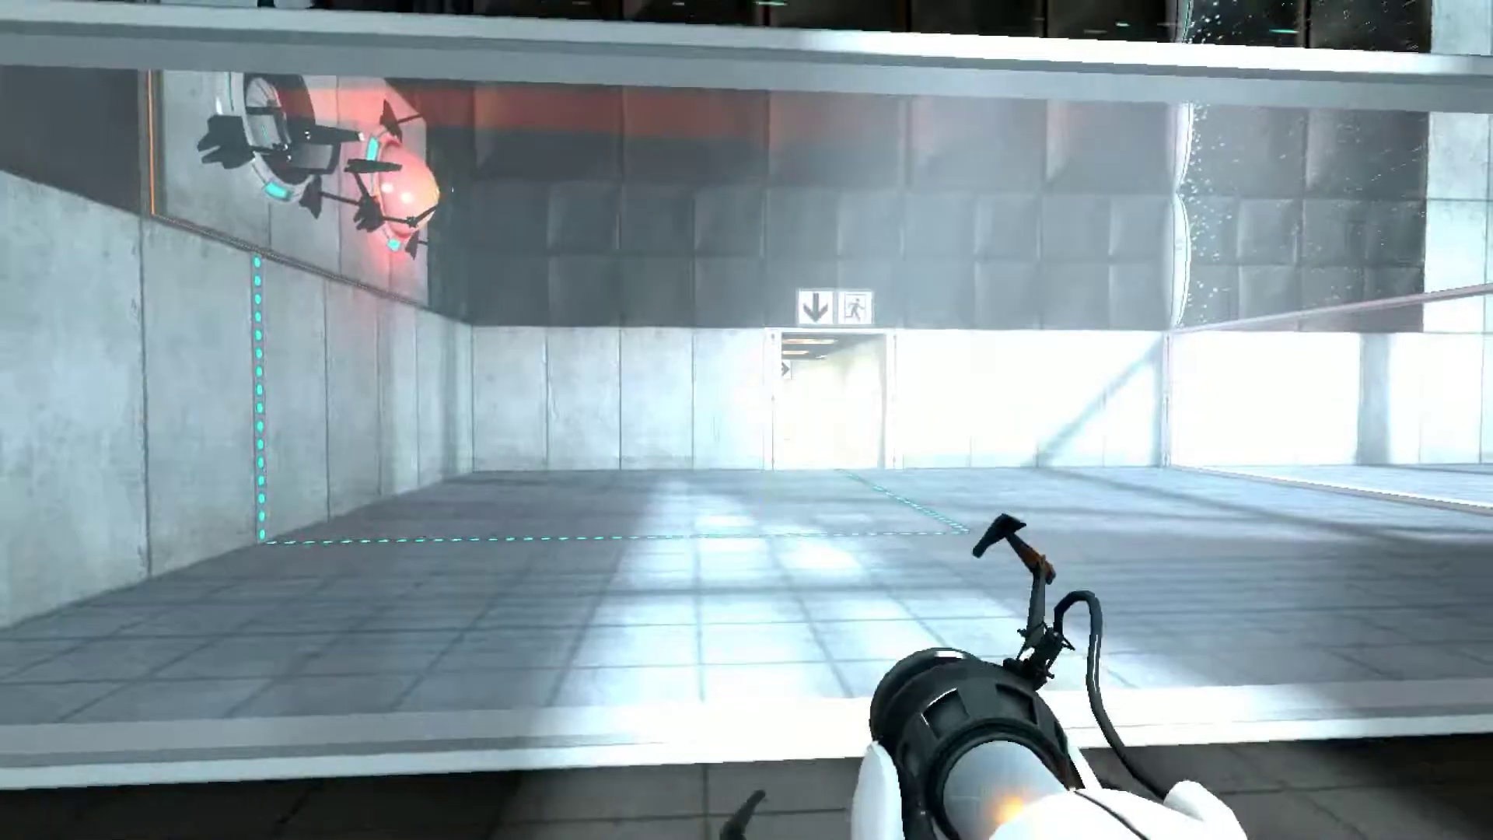
pyautogui.press('w')
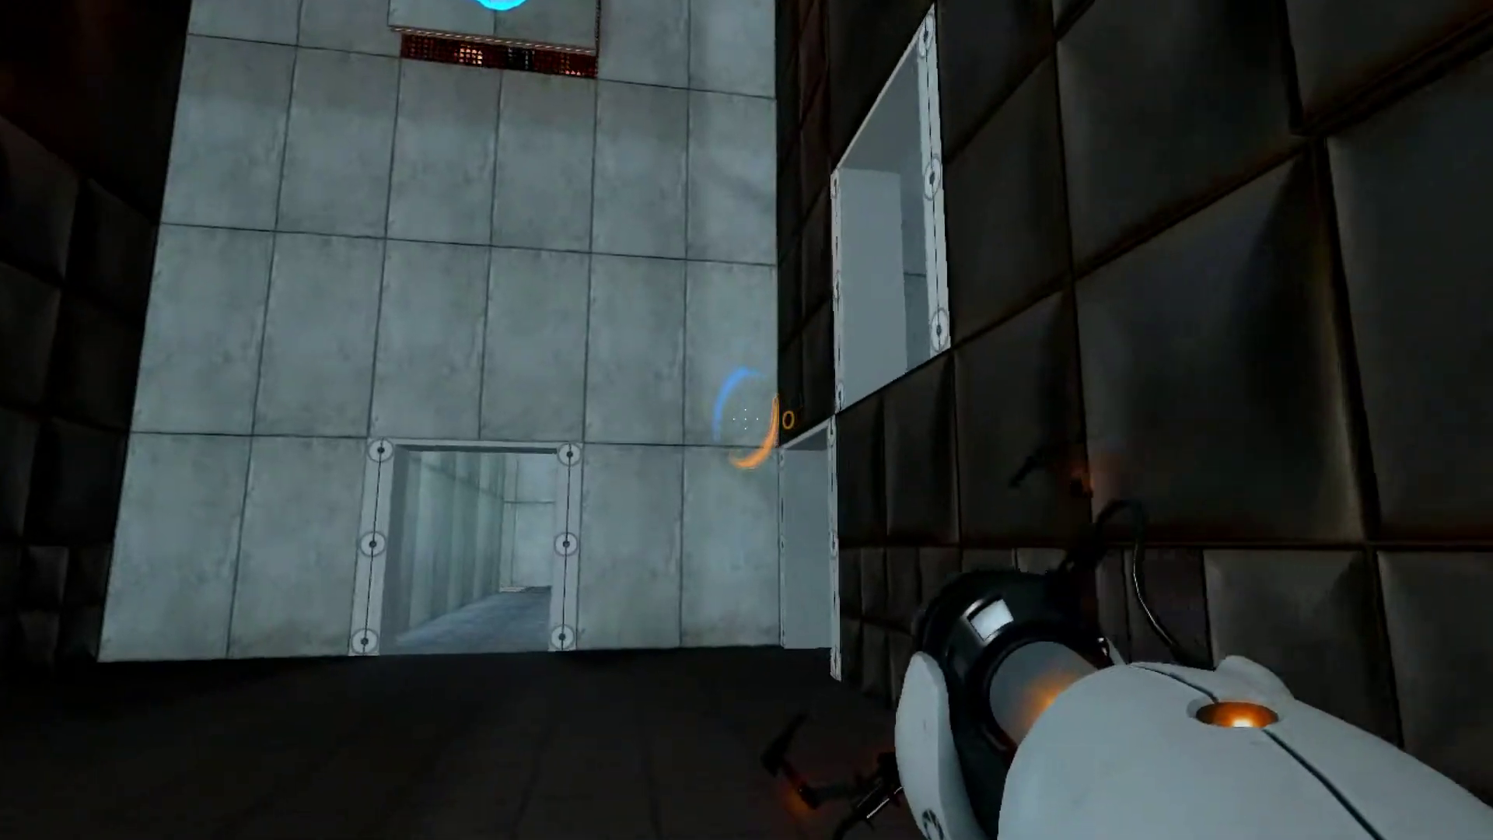
pyautogui.press('w')
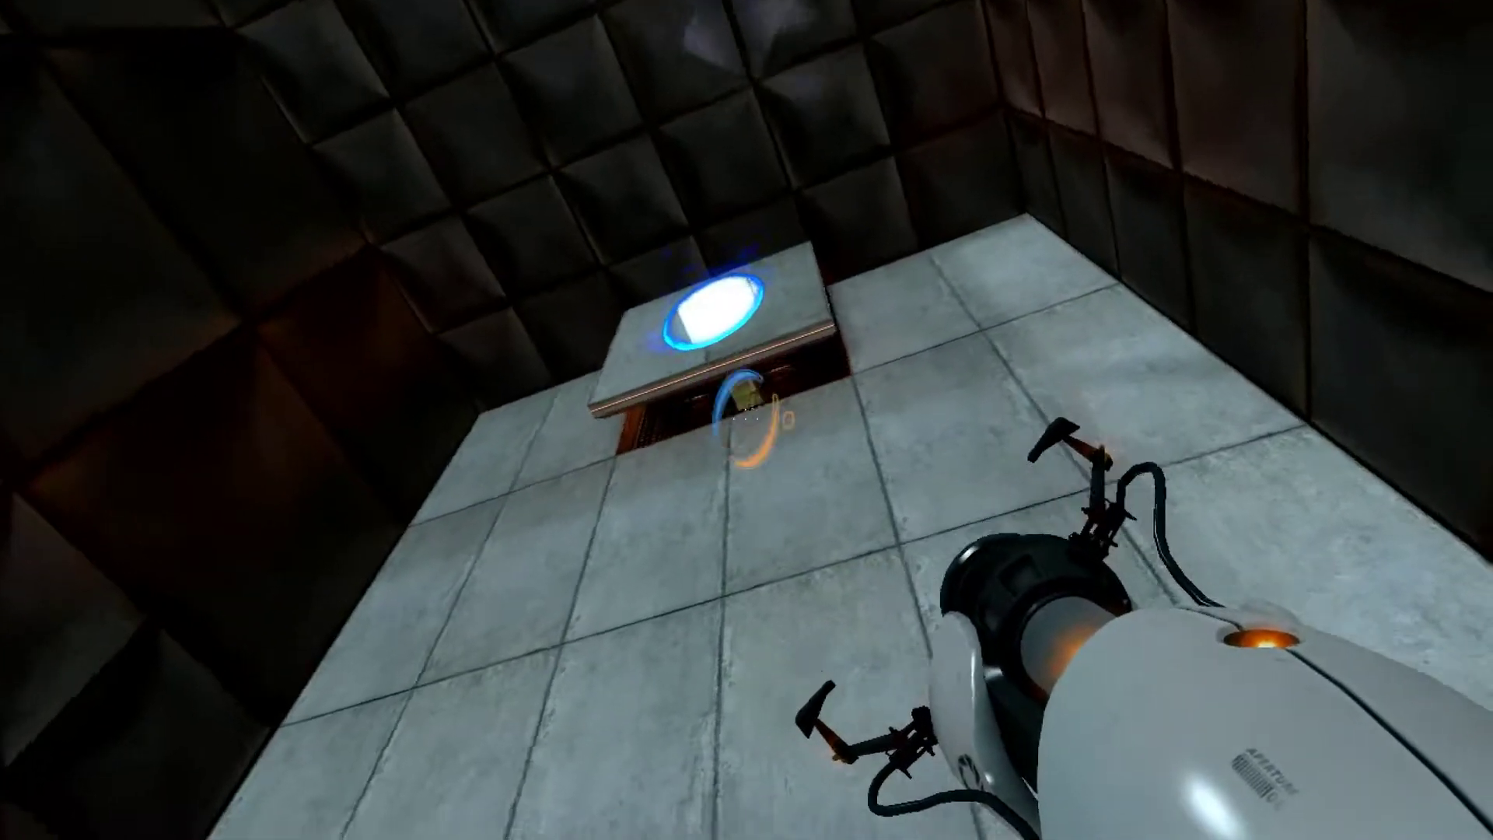
pyautogui.press('w')
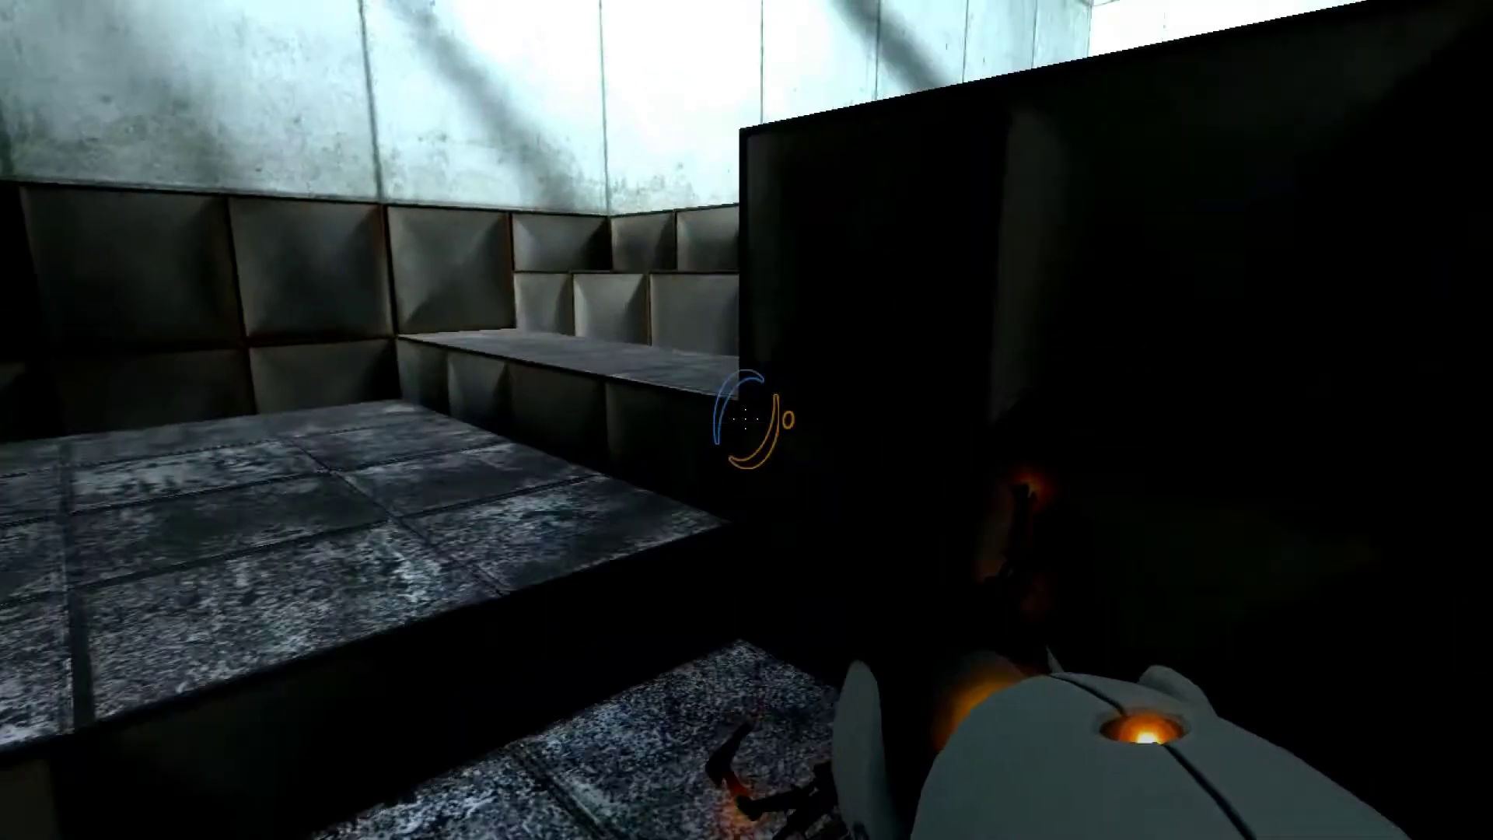
pyautogui.press('w')
pyautogui.rightClick(746, 420)
pyautogui.press('w')
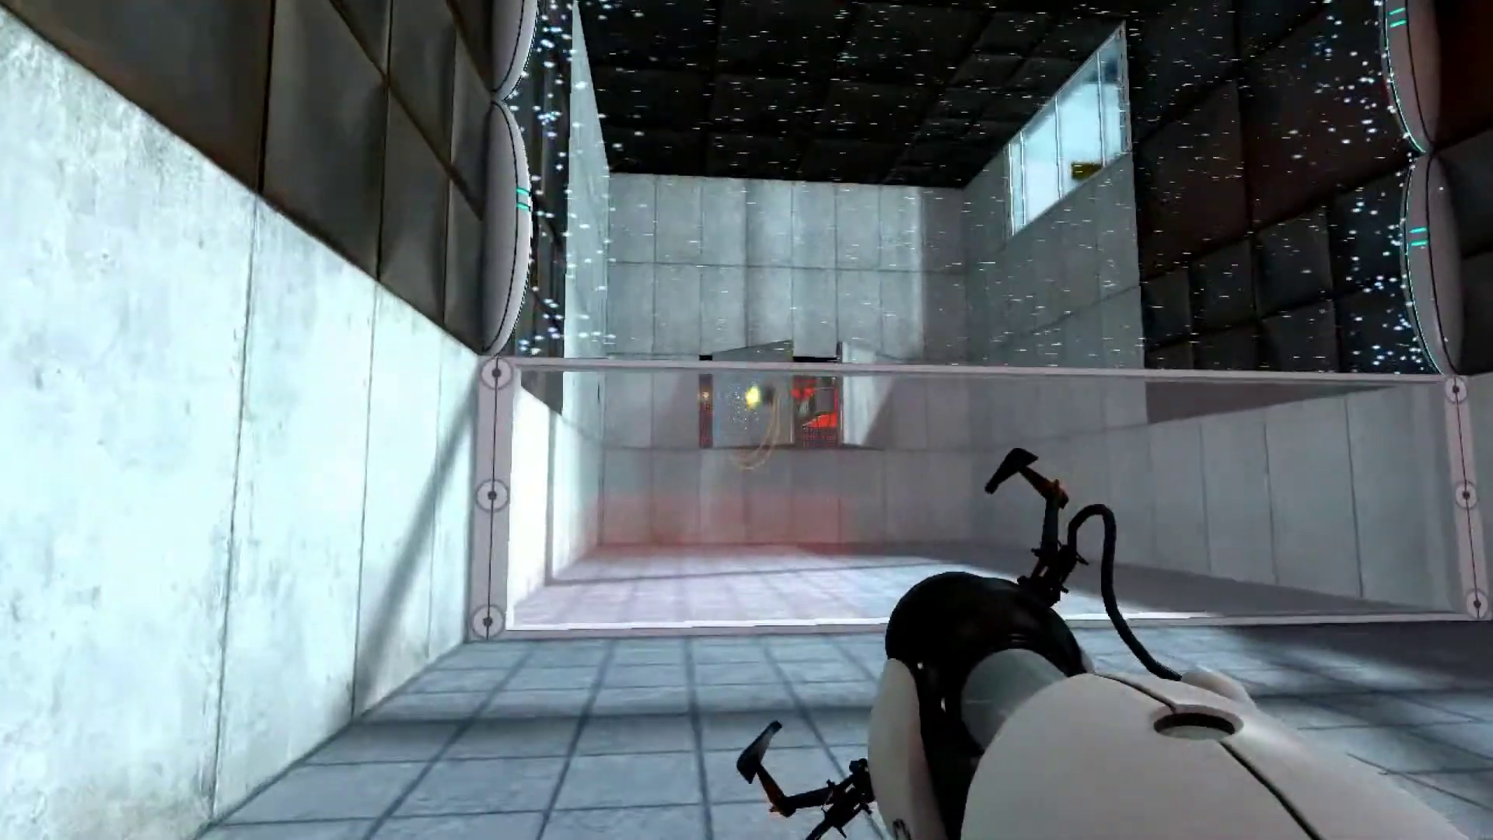
# - Walk up to the glass barrier, fire a portal at the far wall, and head toward the door
pyautogui.press('w')
pyautogui.click(746, 420)
pyautogui.press('w')
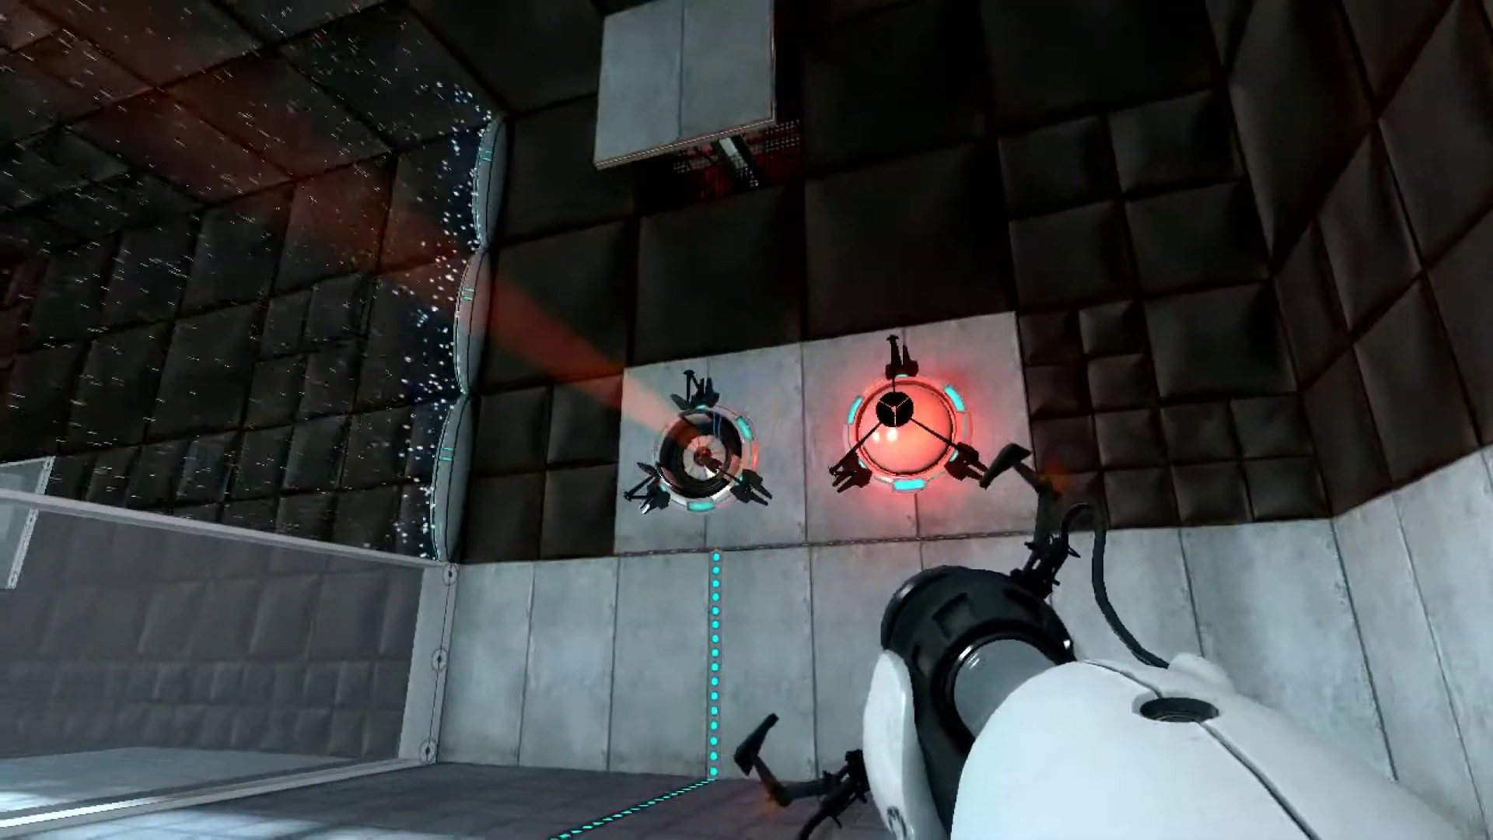
pyautogui.press('w')
pyautogui.press('w')
pyautogui.press('w')
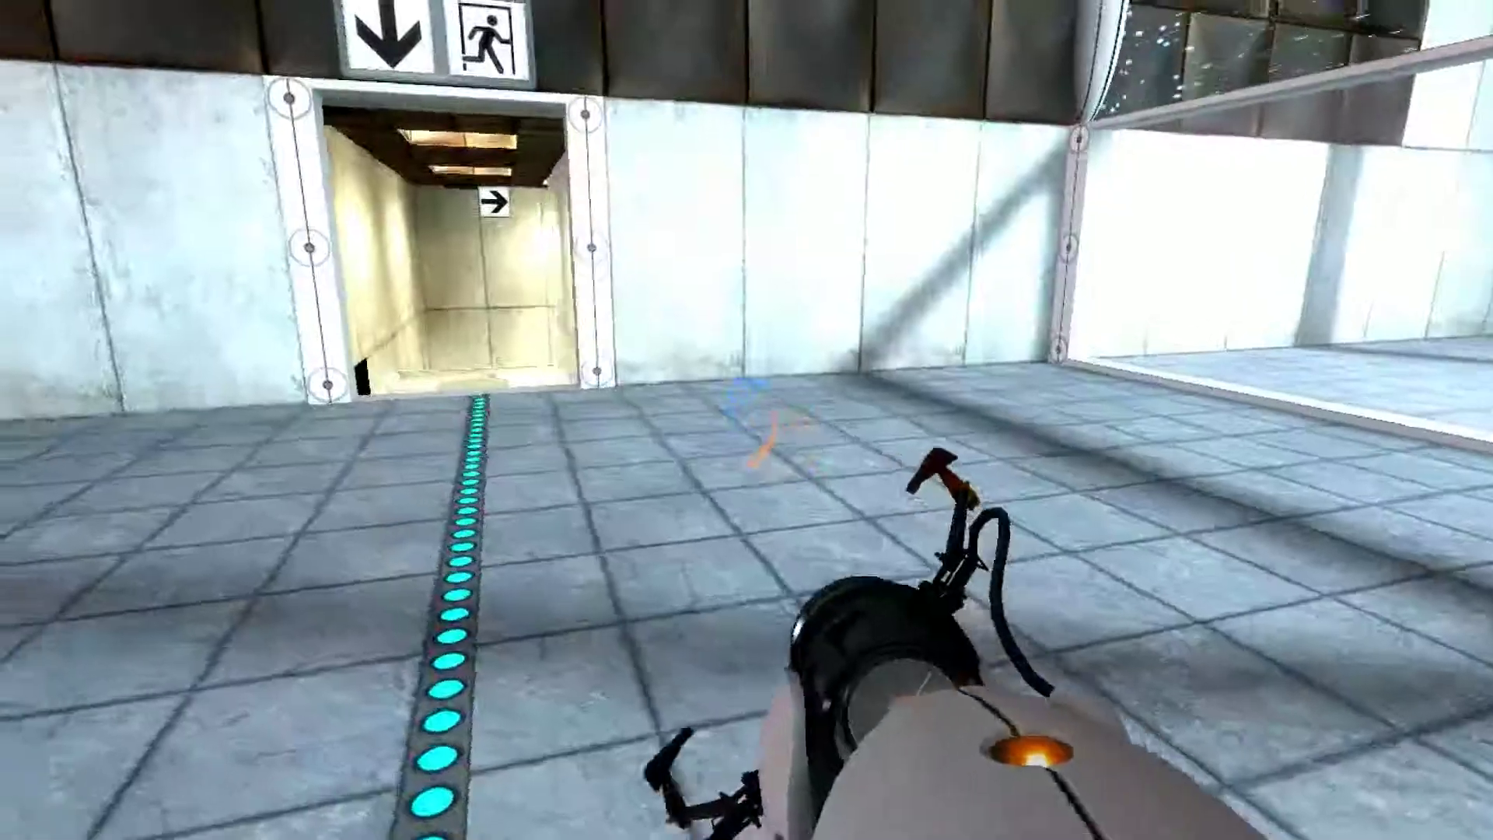
pyautogui.press('w')
pyautogui.press('w')
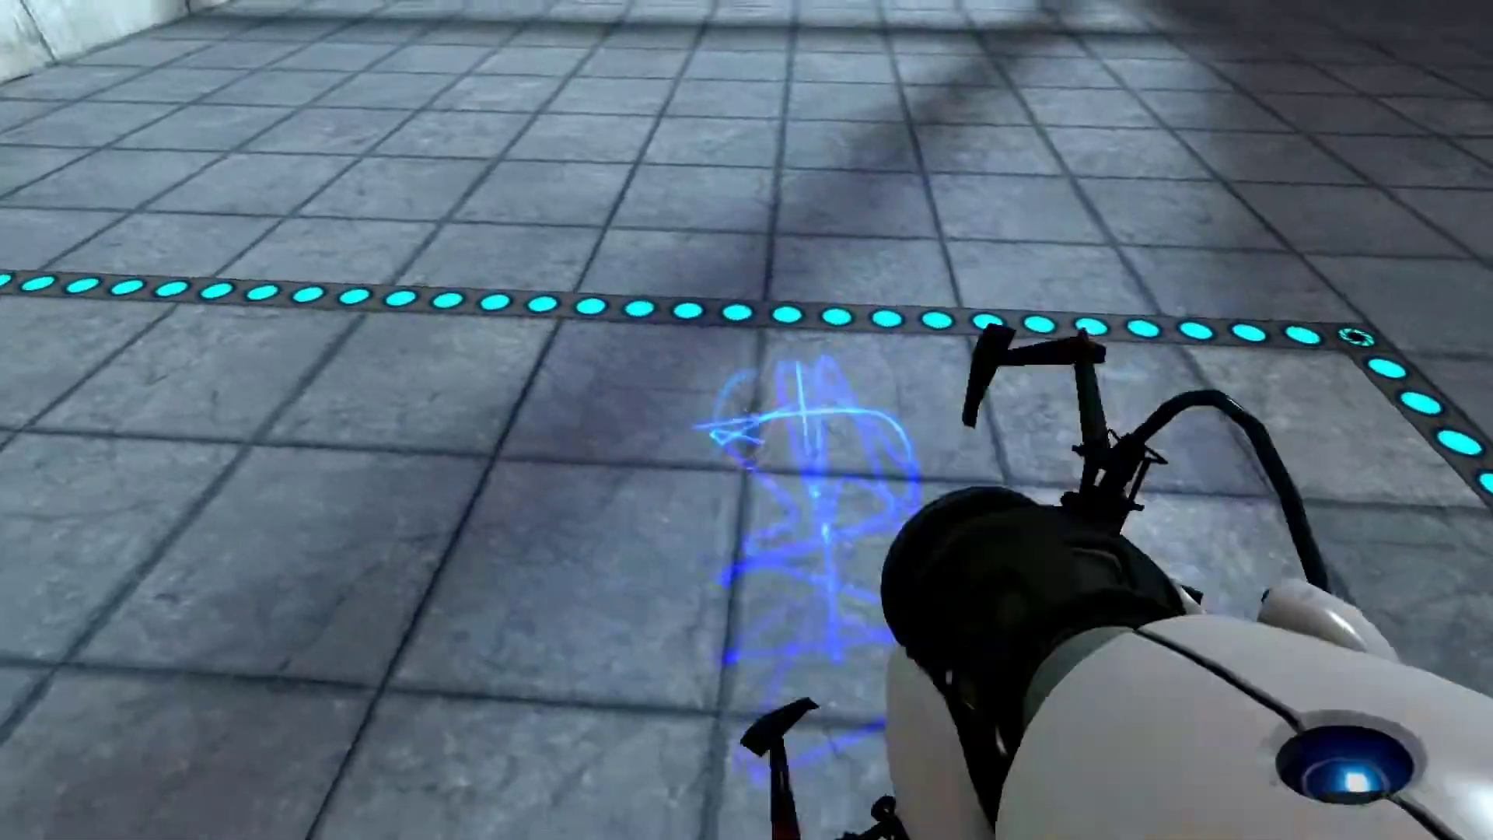
# - Fall through two blue floor portals down to the lower chamber
pyautogui.click(747, 420)
pyautogui.press('w')
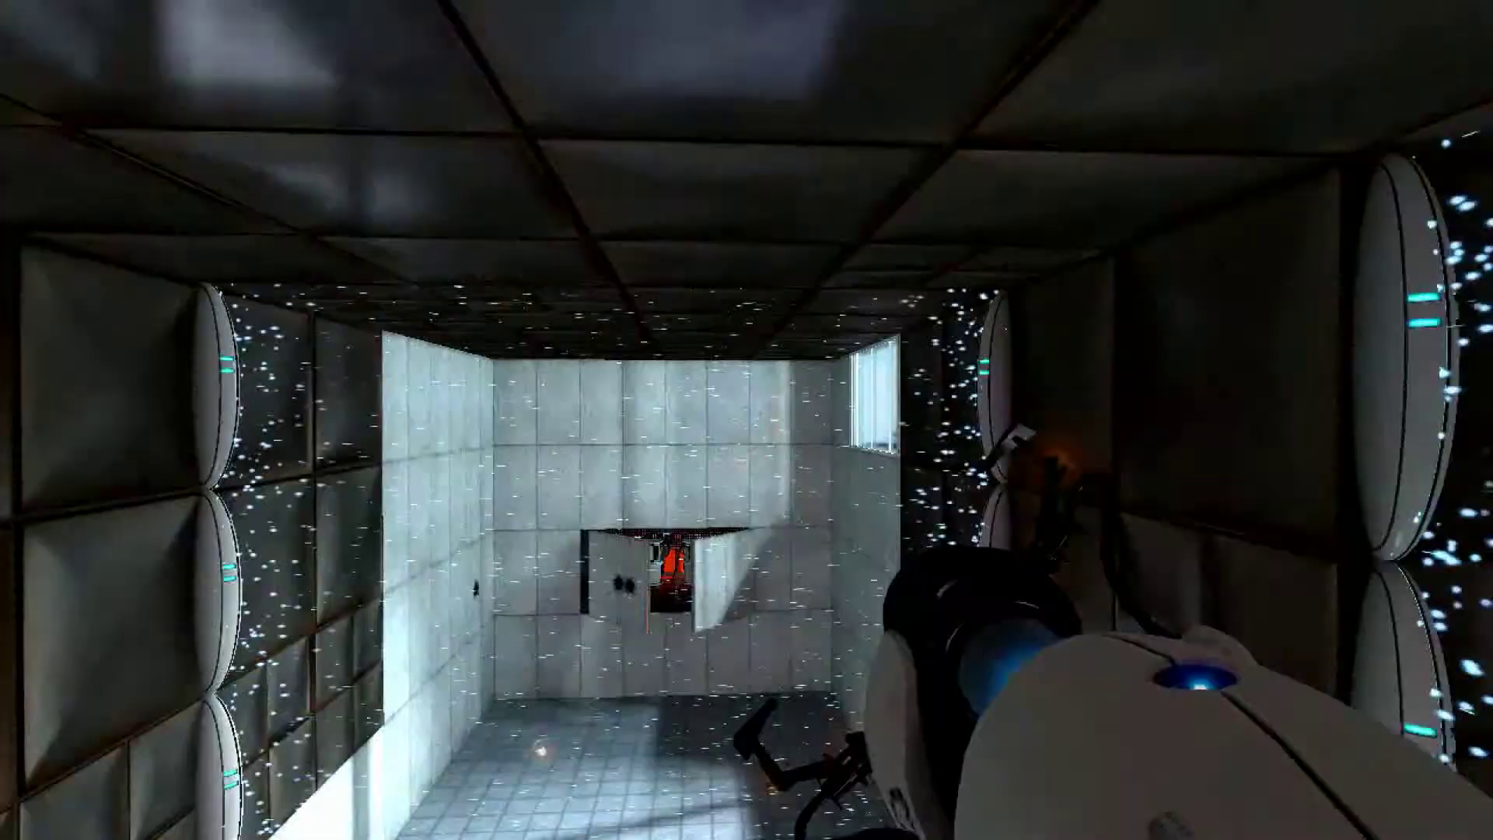
pyautogui.press('w')
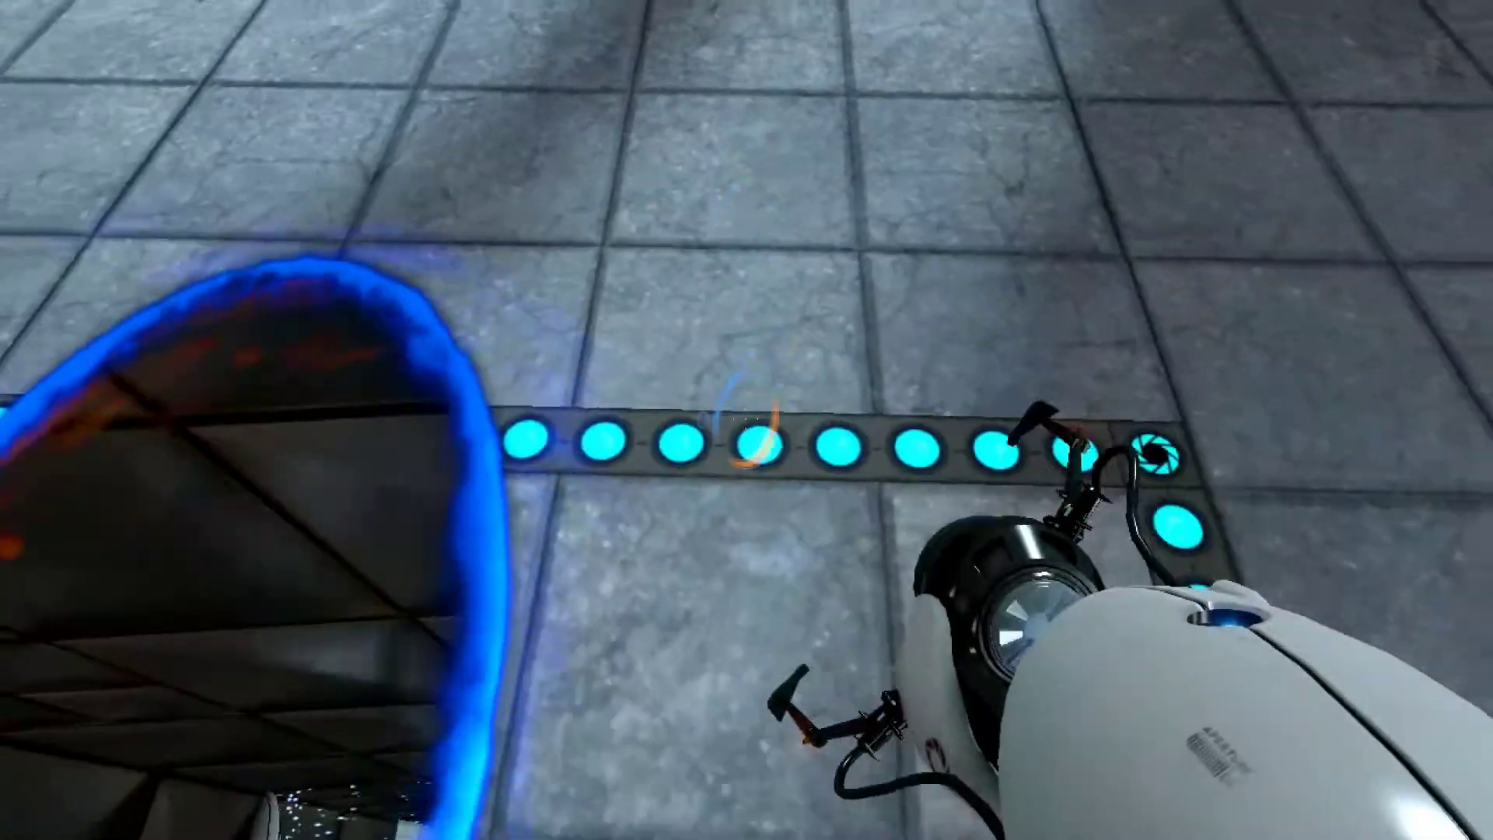
pyautogui.click(747, 421)
pyautogui.press('w')
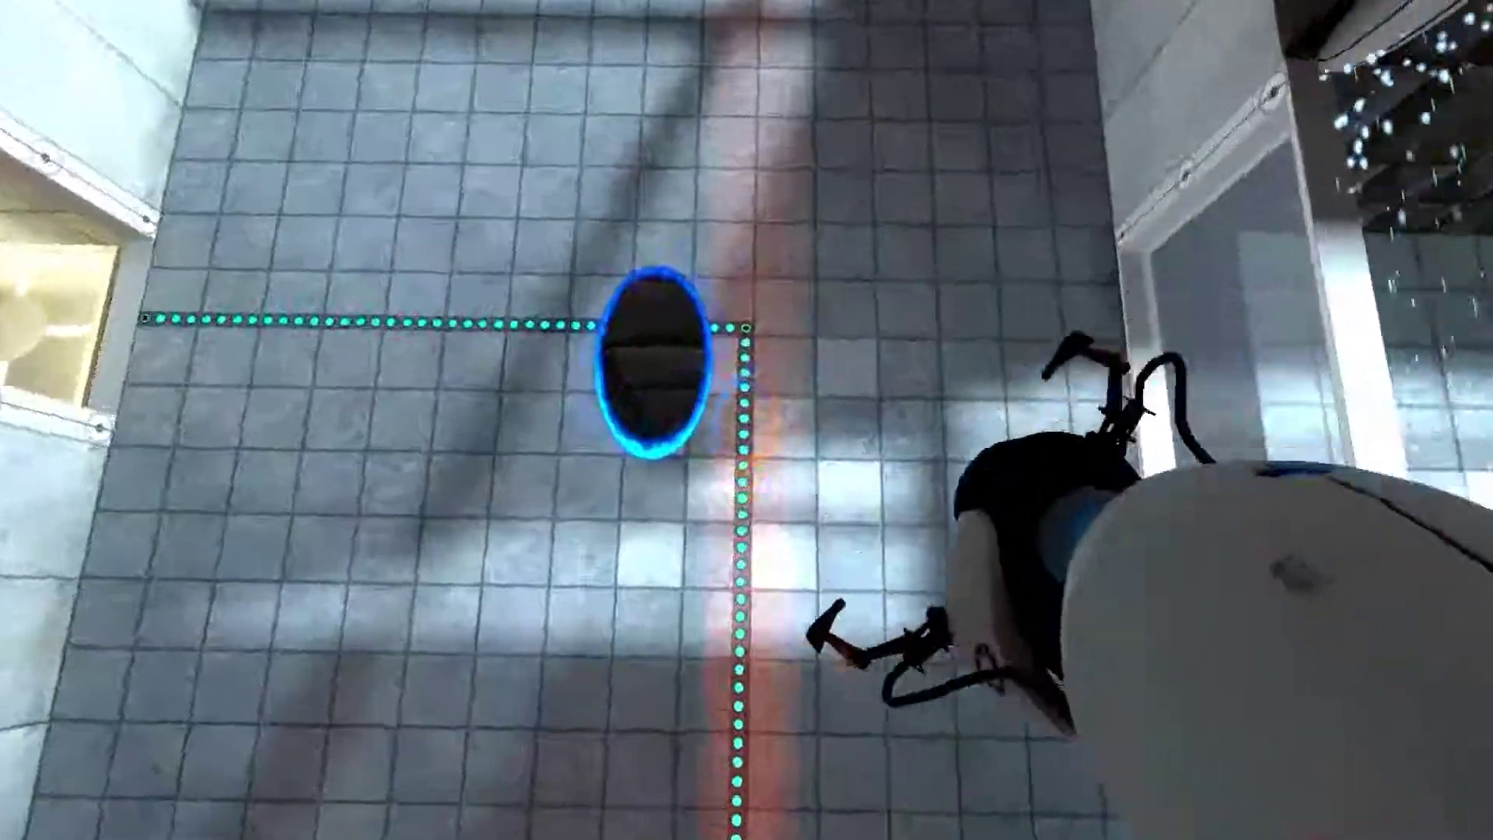
pyautogui.press('w')
pyautogui.press('w')
pyautogui.press('w')
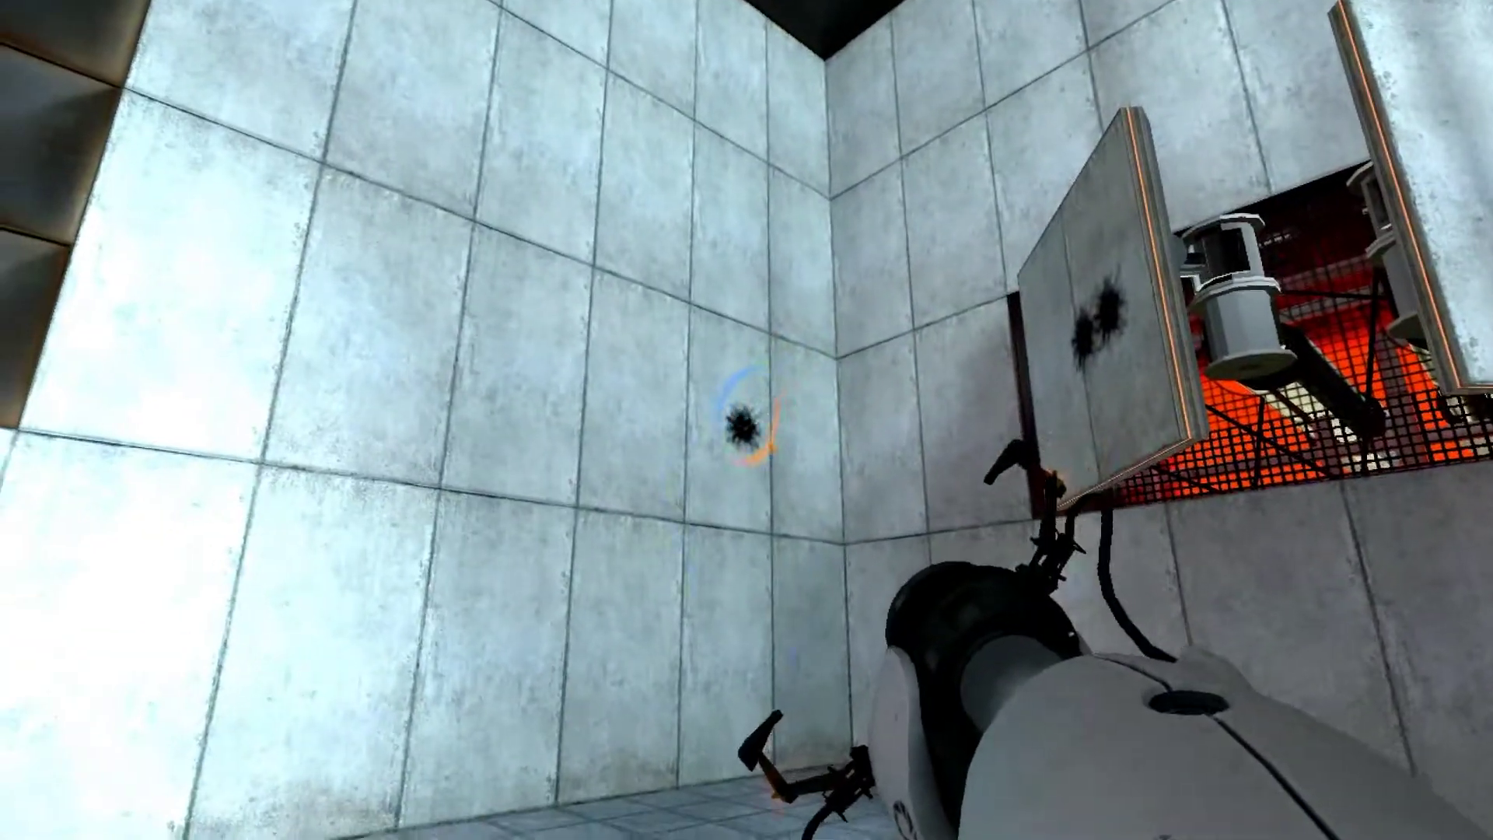
# - Place blue portals on the facing wall and right panel, with an orange portal on the wall
pyautogui.click(746, 420)
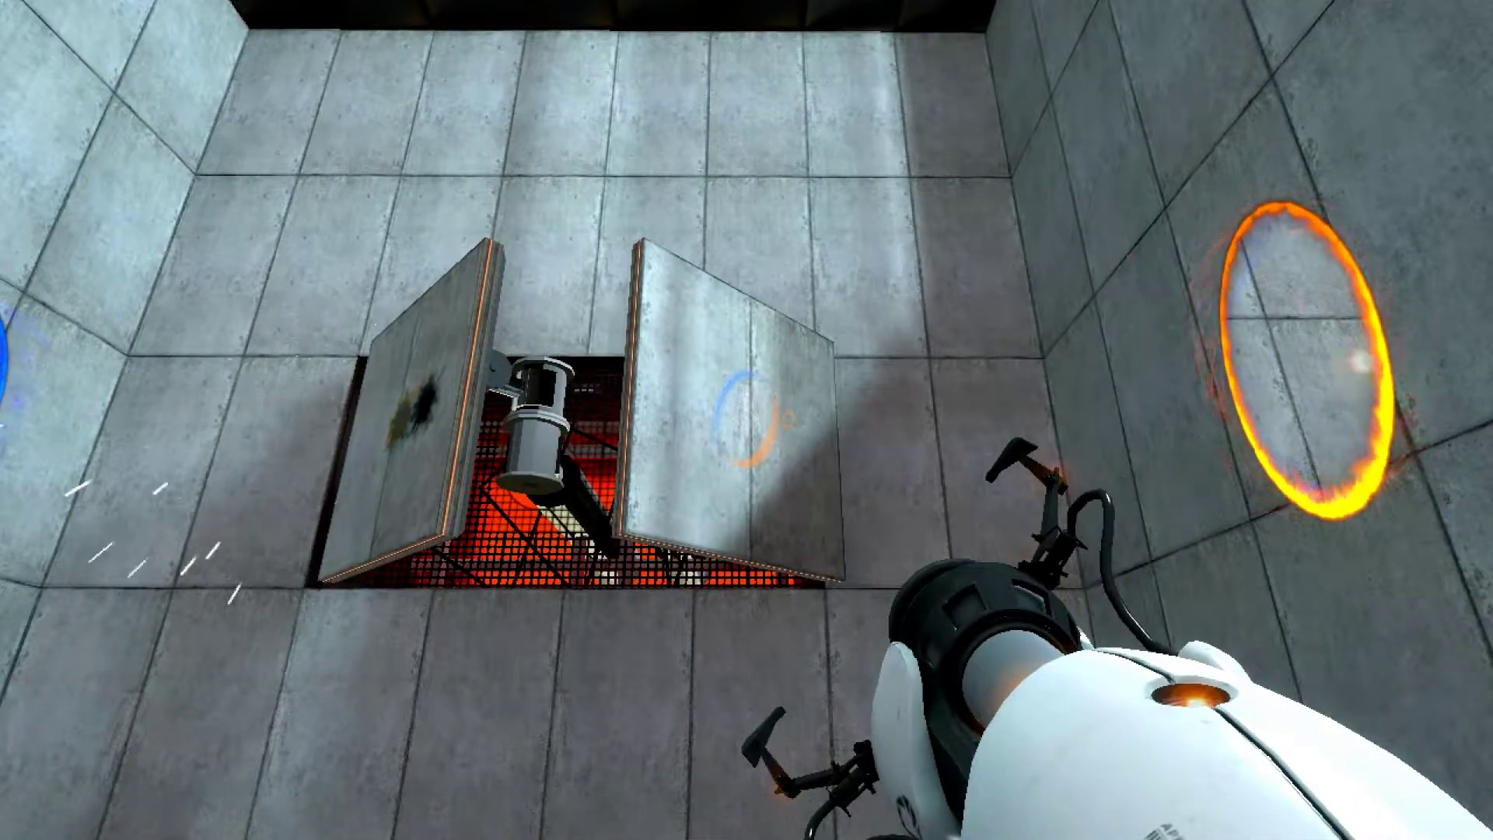
pyautogui.click(747, 420)
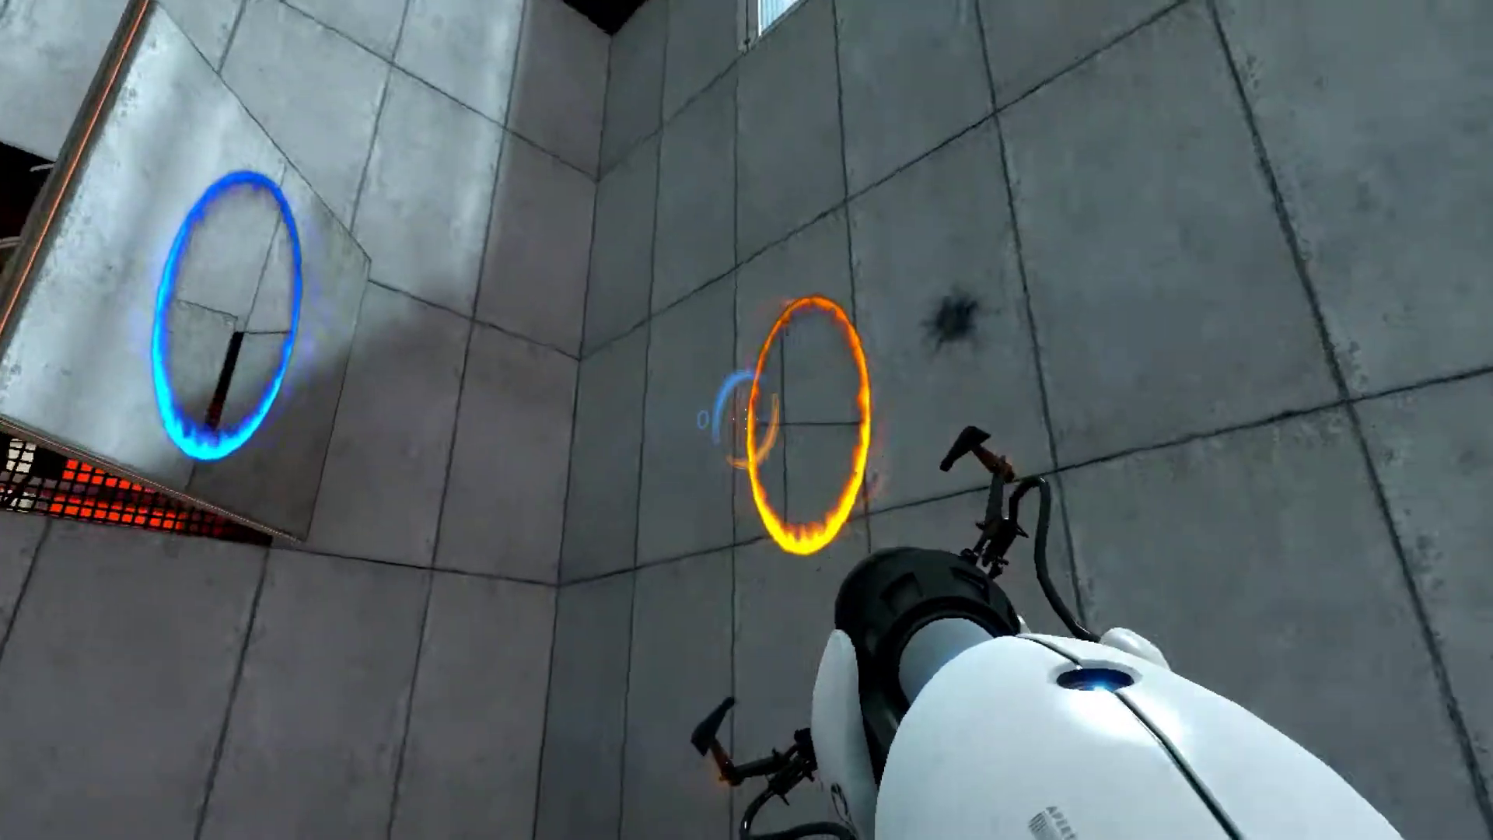
pyautogui.rightClick(746, 420)
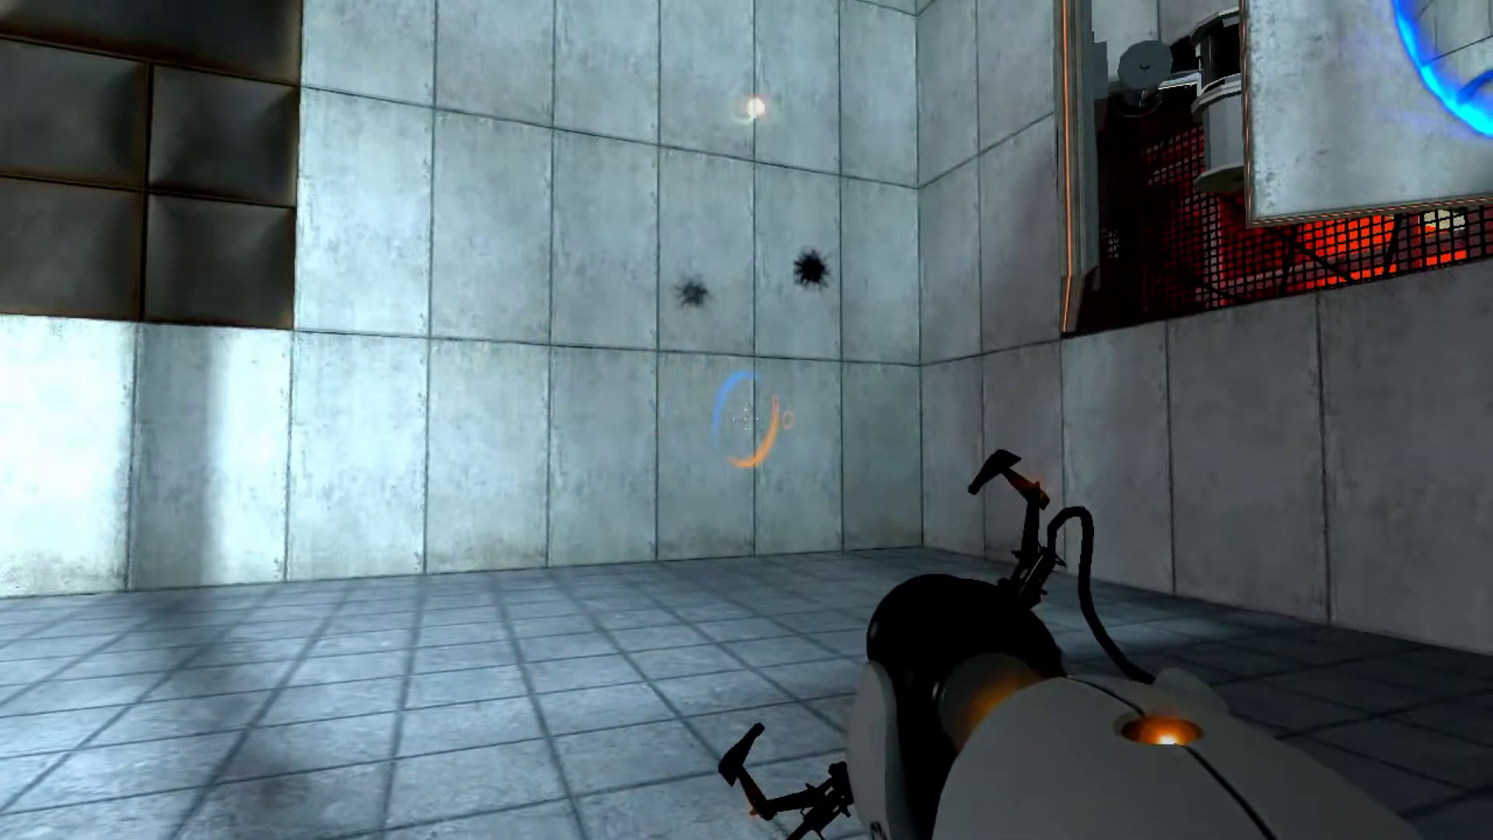
pyautogui.click(746, 420)
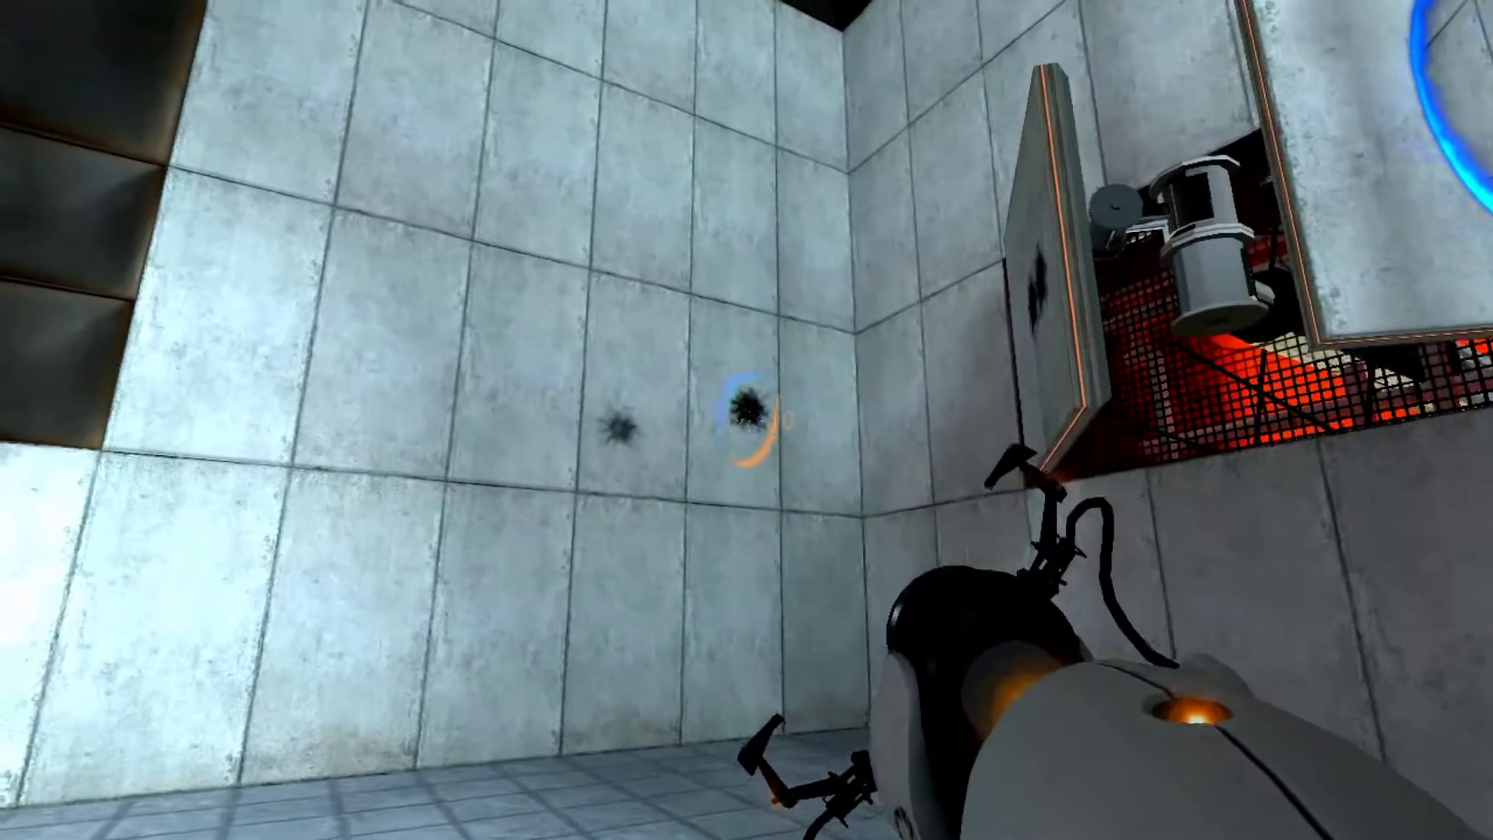
# - Move the blue portal into the hanging panel gap and the orange one lower, then walk through
pyautogui.click(746, 420)
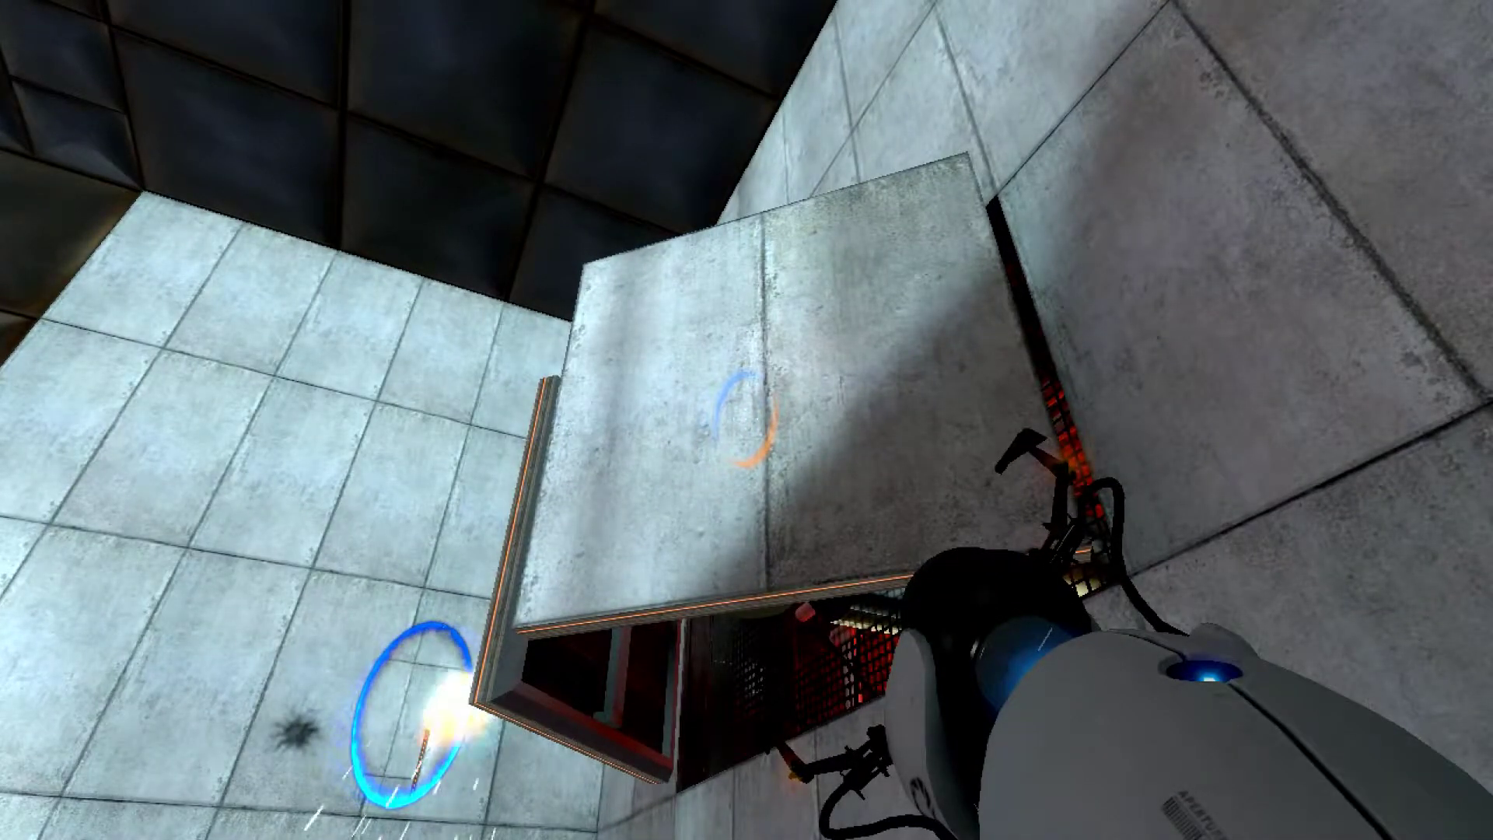
pyautogui.click(746, 419)
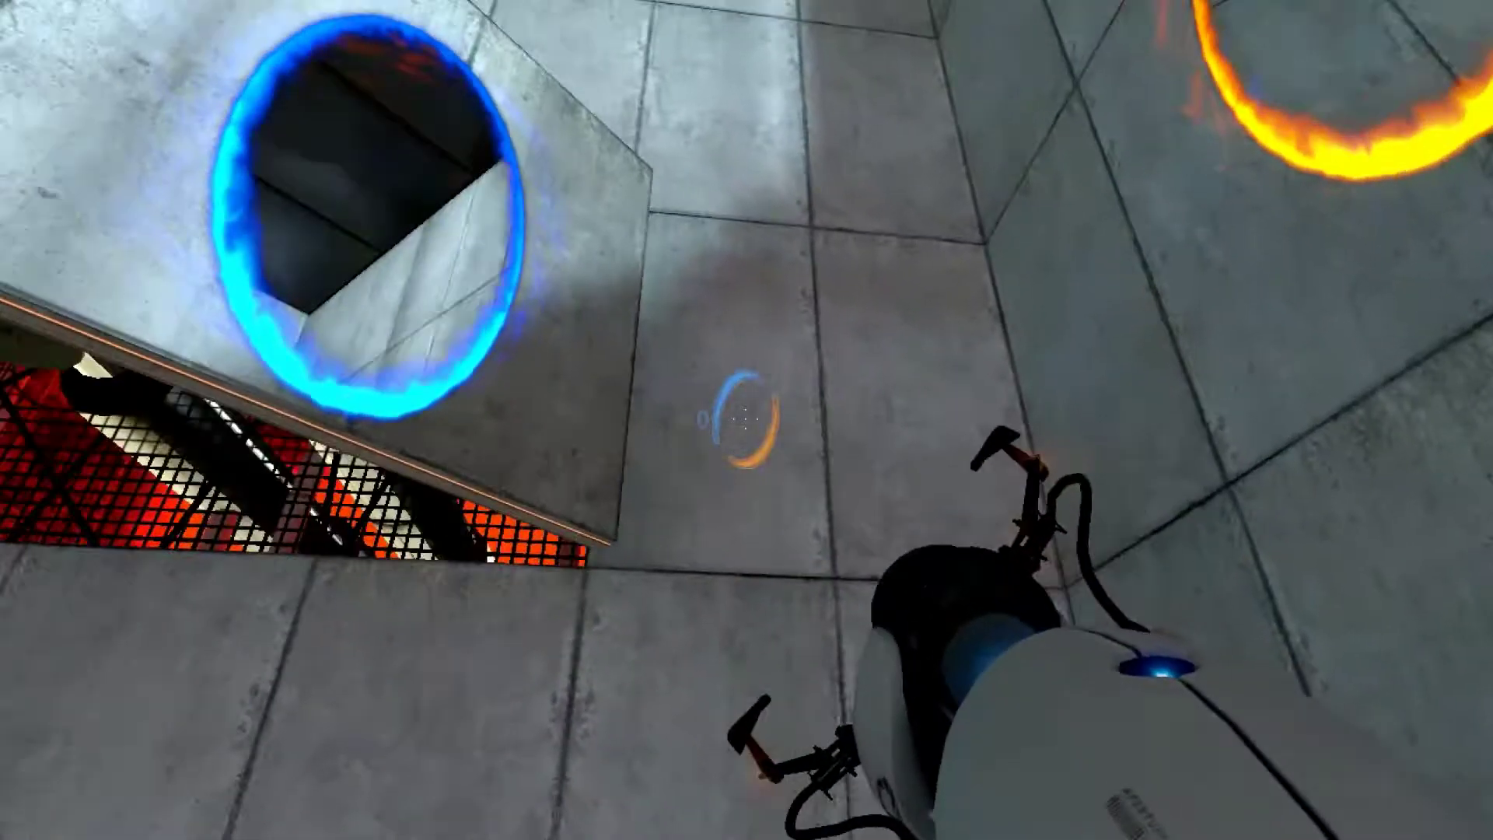
pyautogui.rightClick(746, 420)
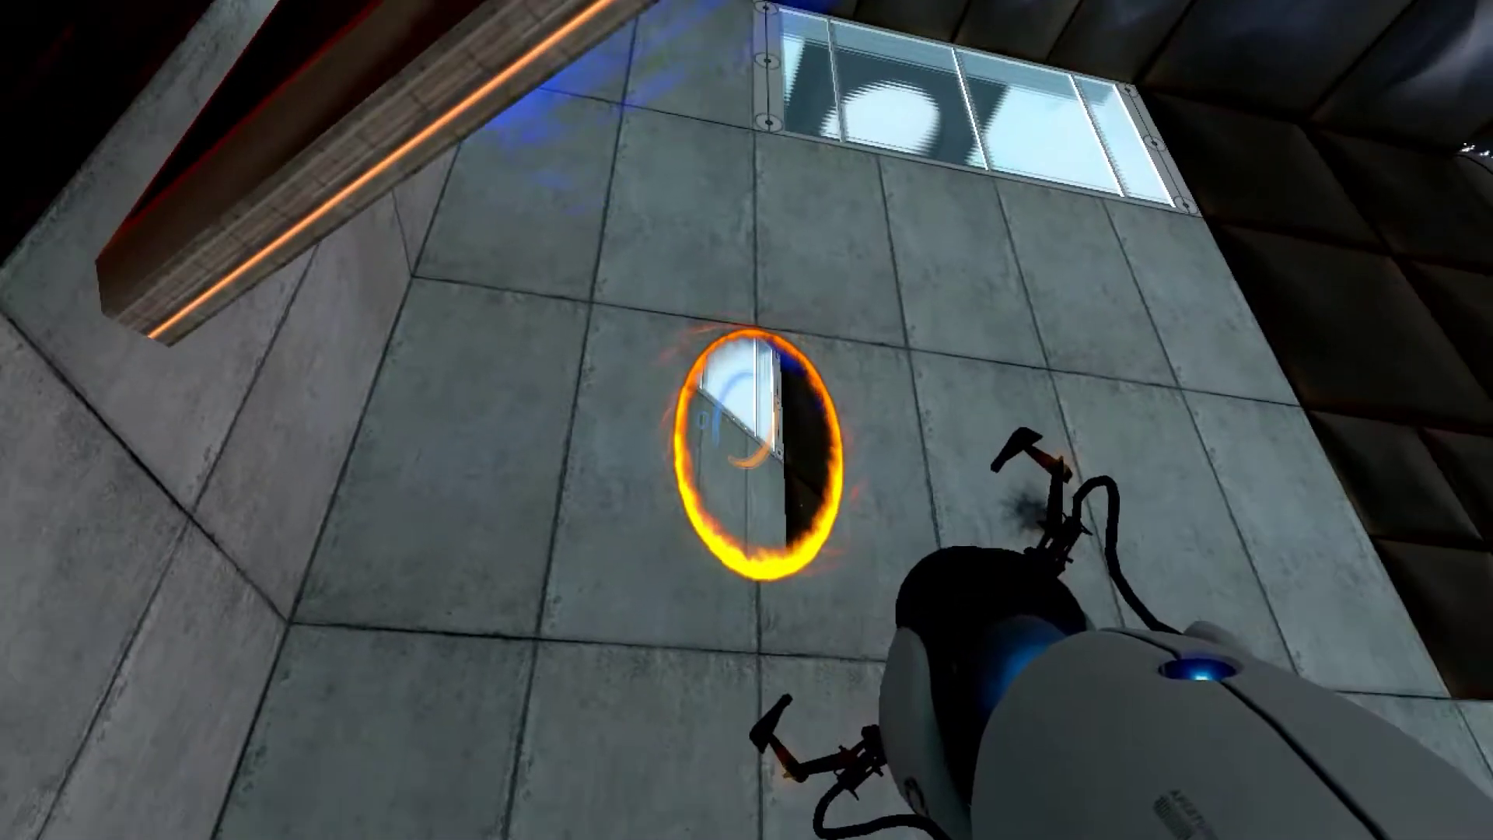
pyautogui.rightClick(747, 419)
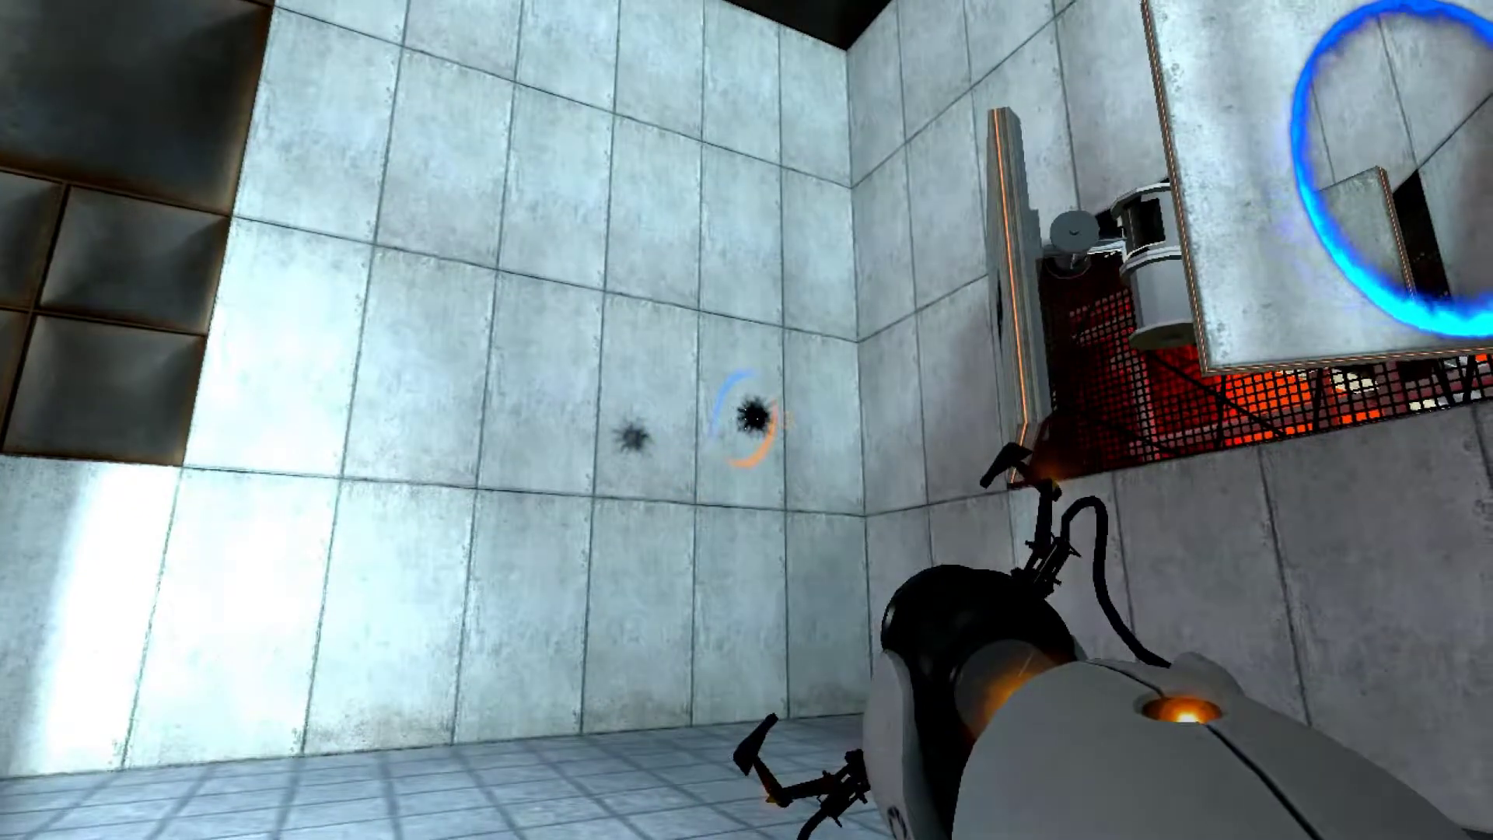
pyautogui.click(746, 419)
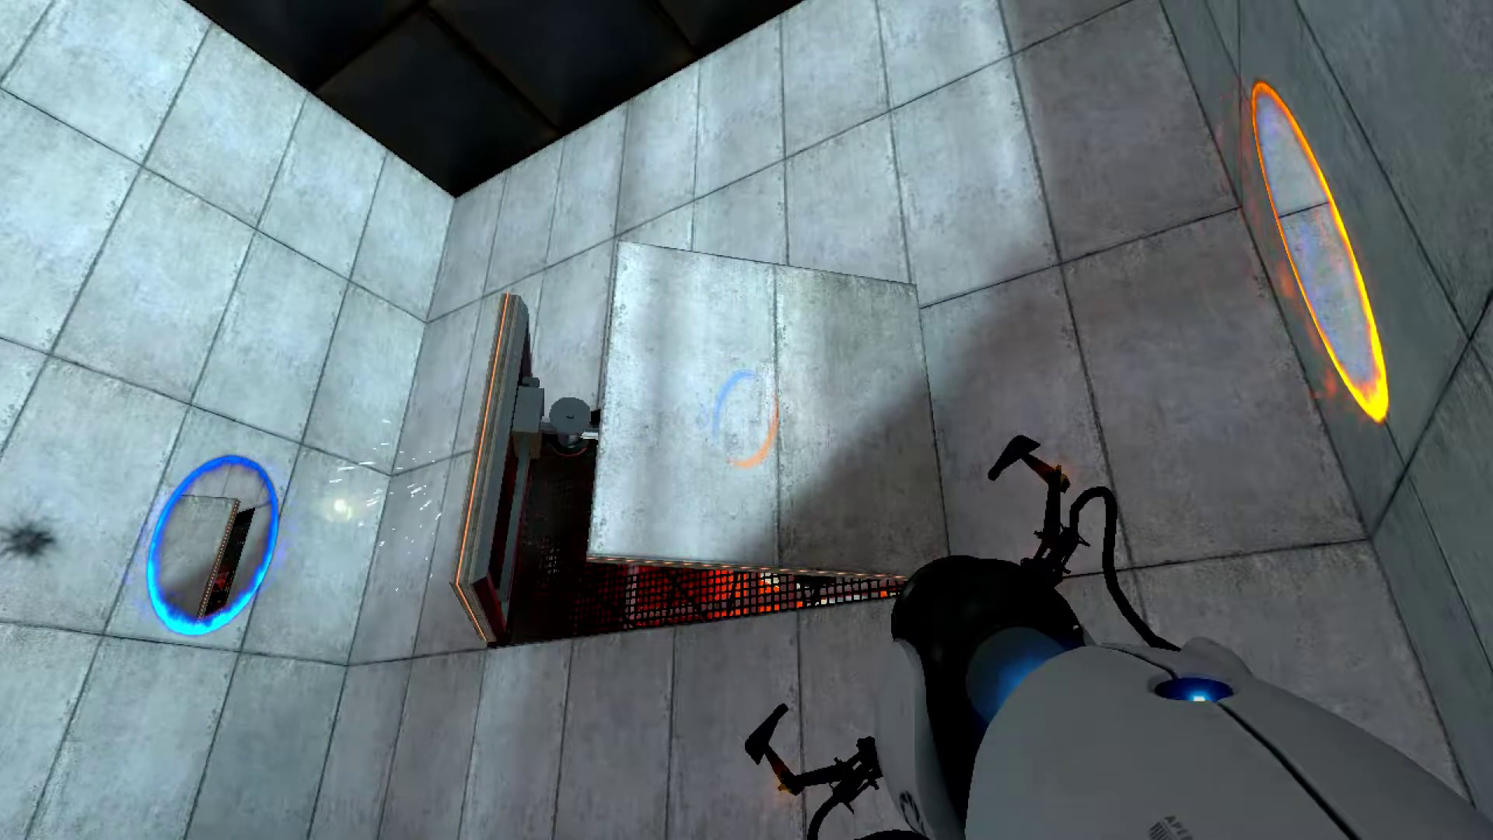
pyautogui.press('w')
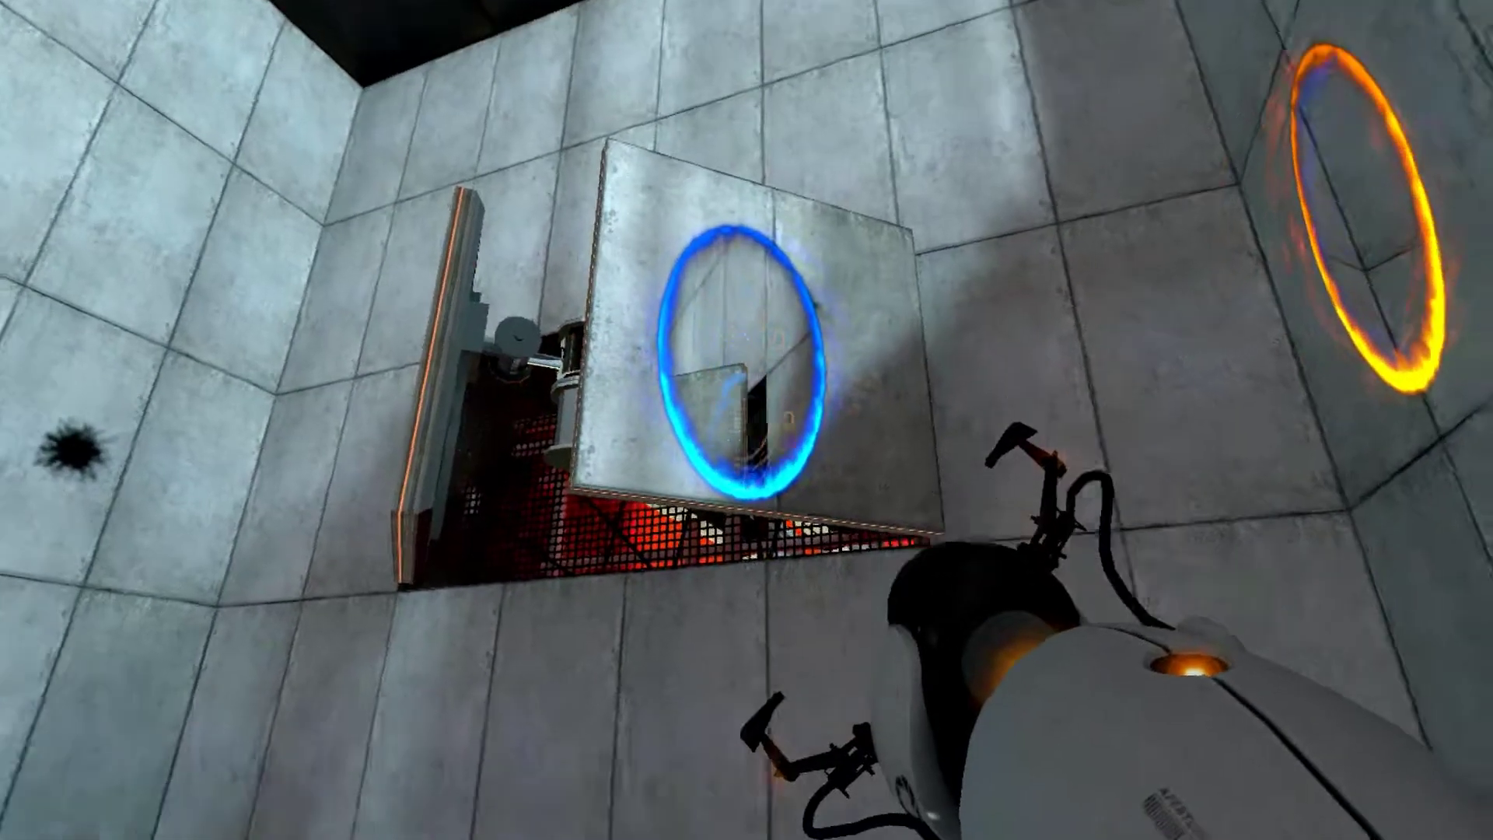
# - Drop through a blue floor portal, then pair a blue wall portal with an orange one on the left panel
pyautogui.click(746, 419)
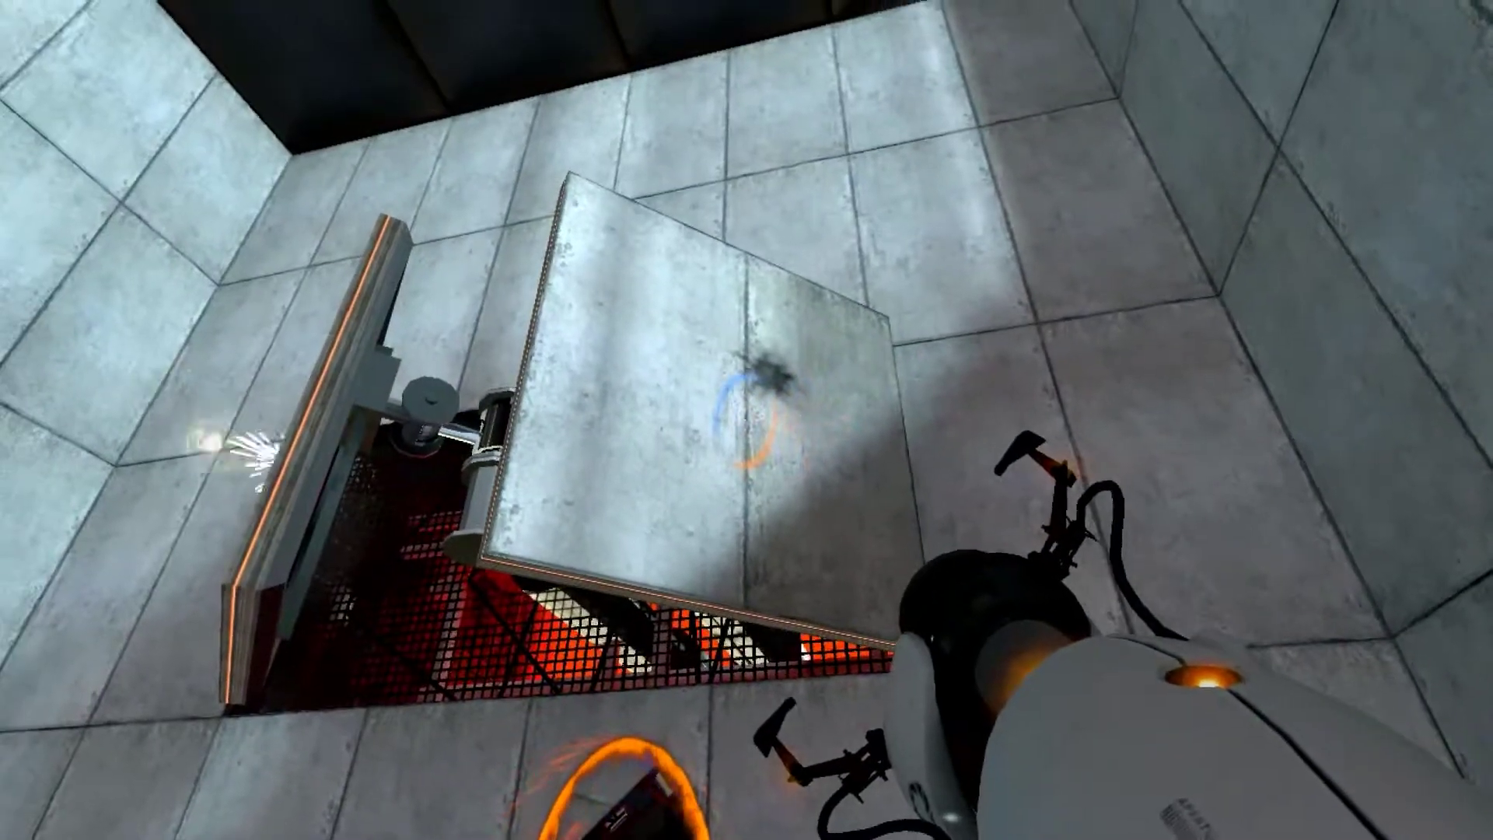
pyautogui.click(747, 420)
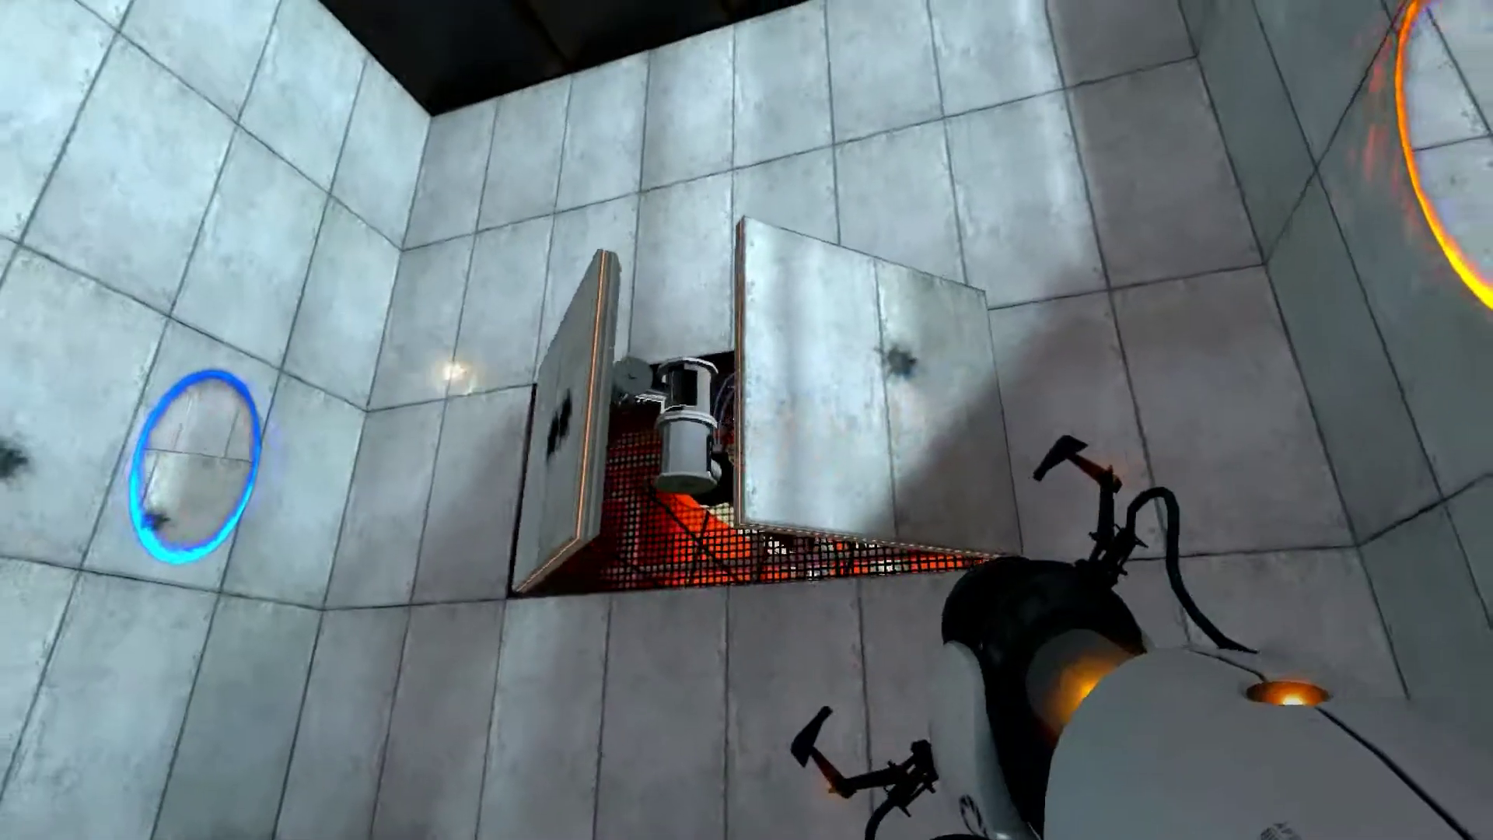
pyautogui.click(746, 419)
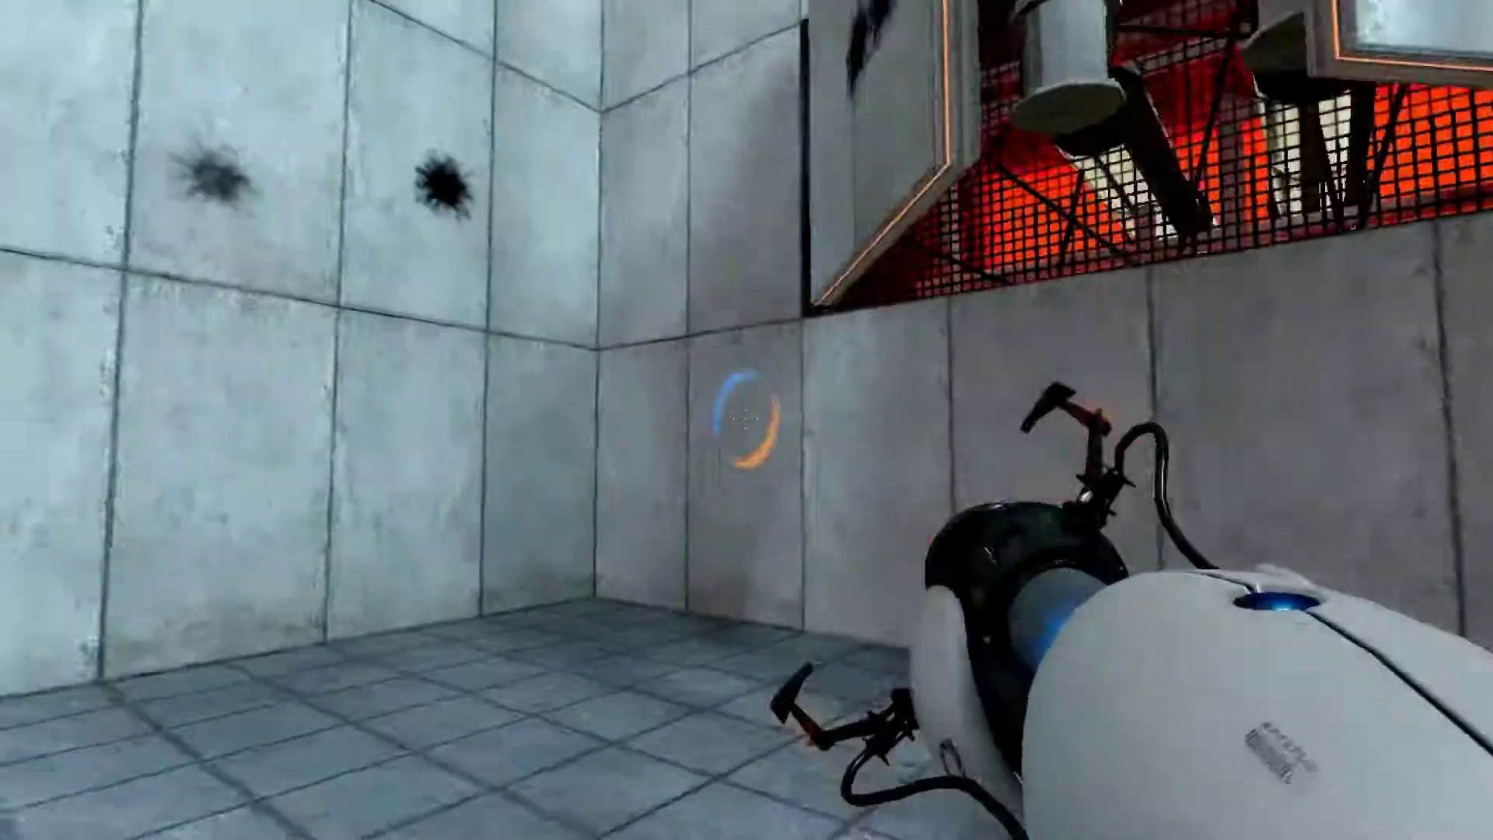
pyautogui.rightClick(747, 420)
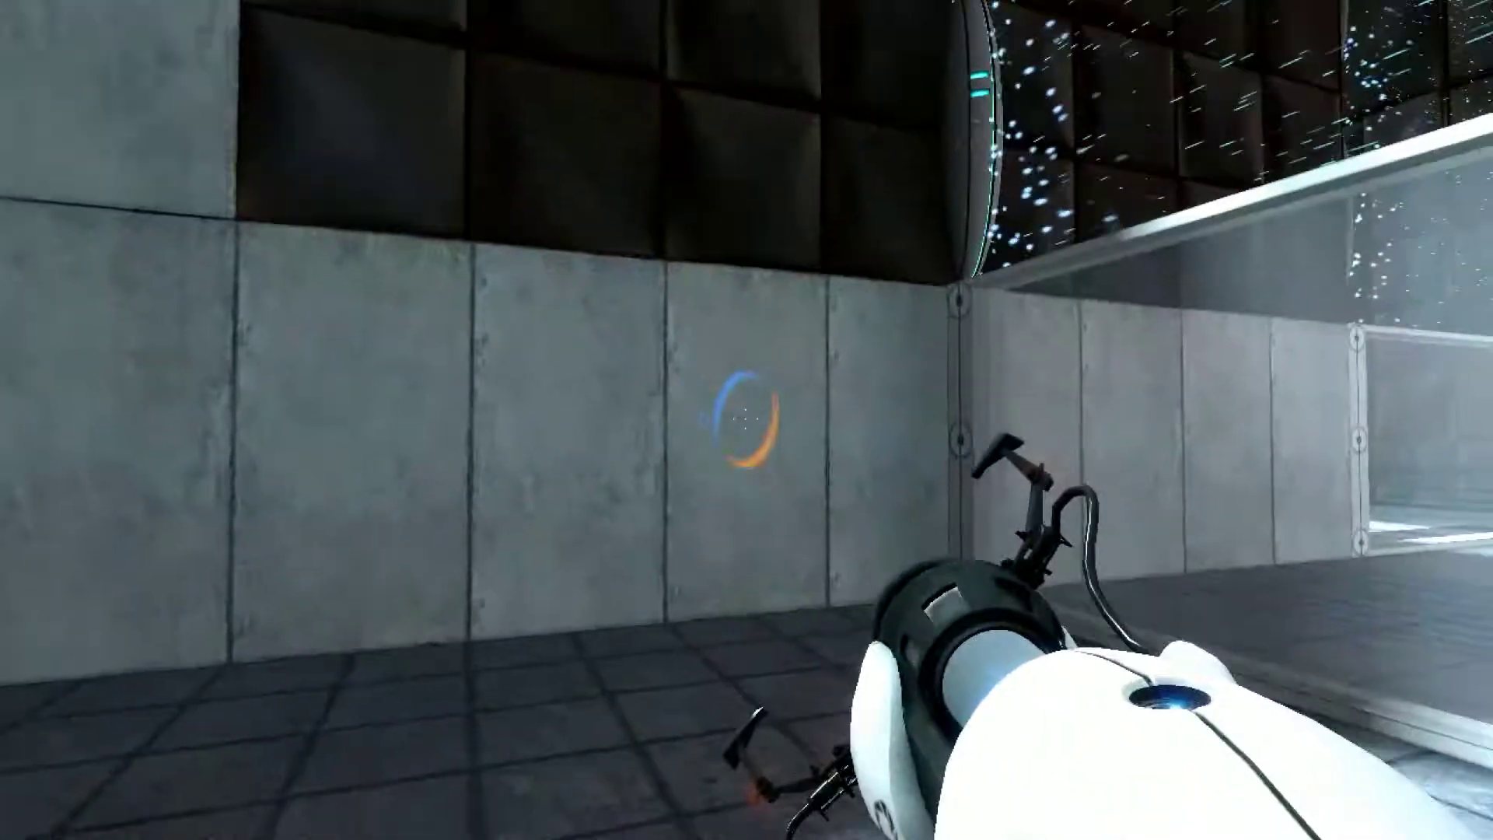
# - Place an orange wall portal, walk through the blue one, and fire toward the next chamber
pyautogui.rightClick(748, 420)
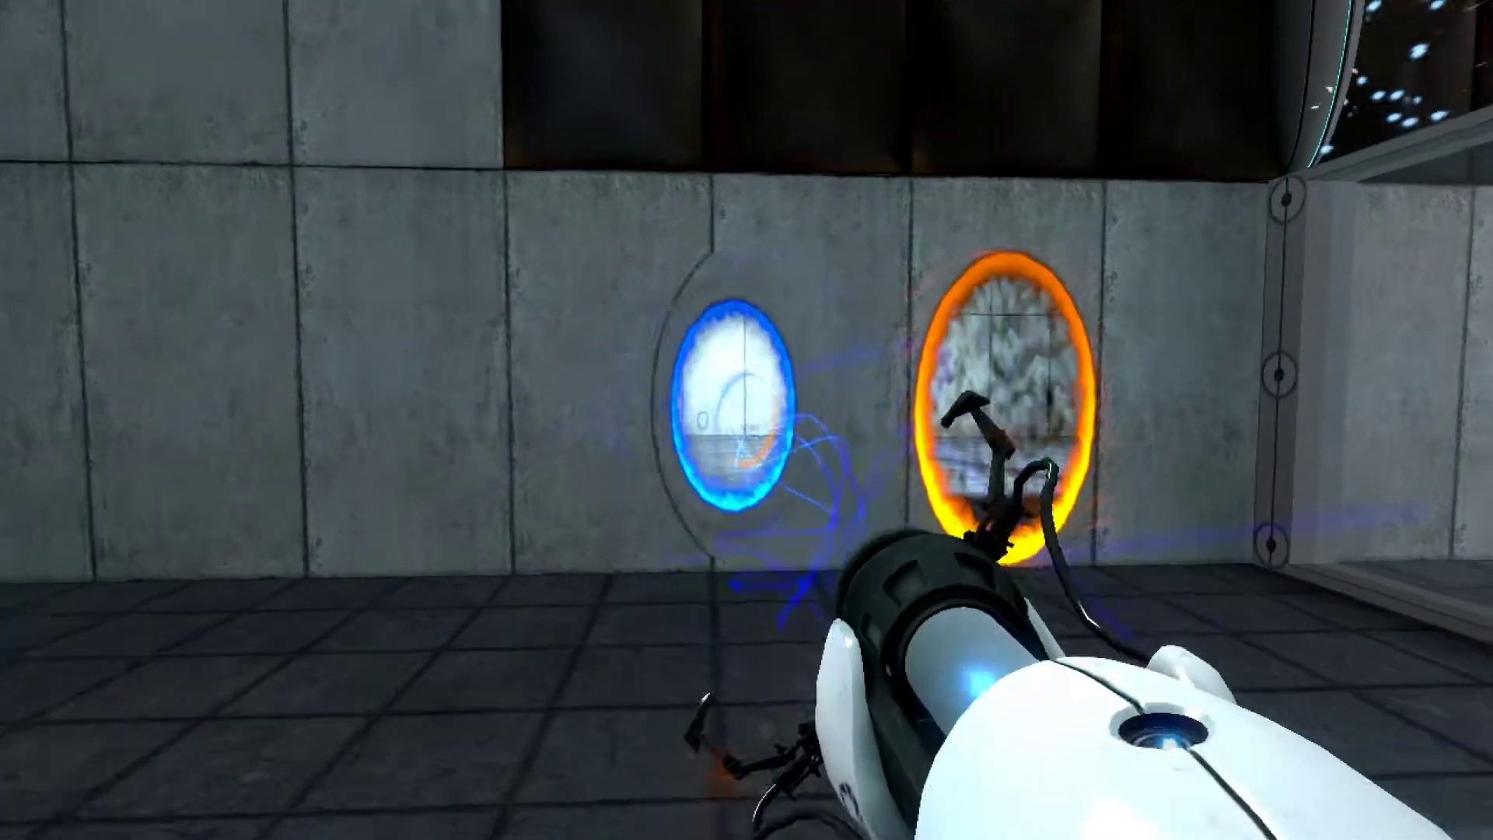
pyautogui.press('w')
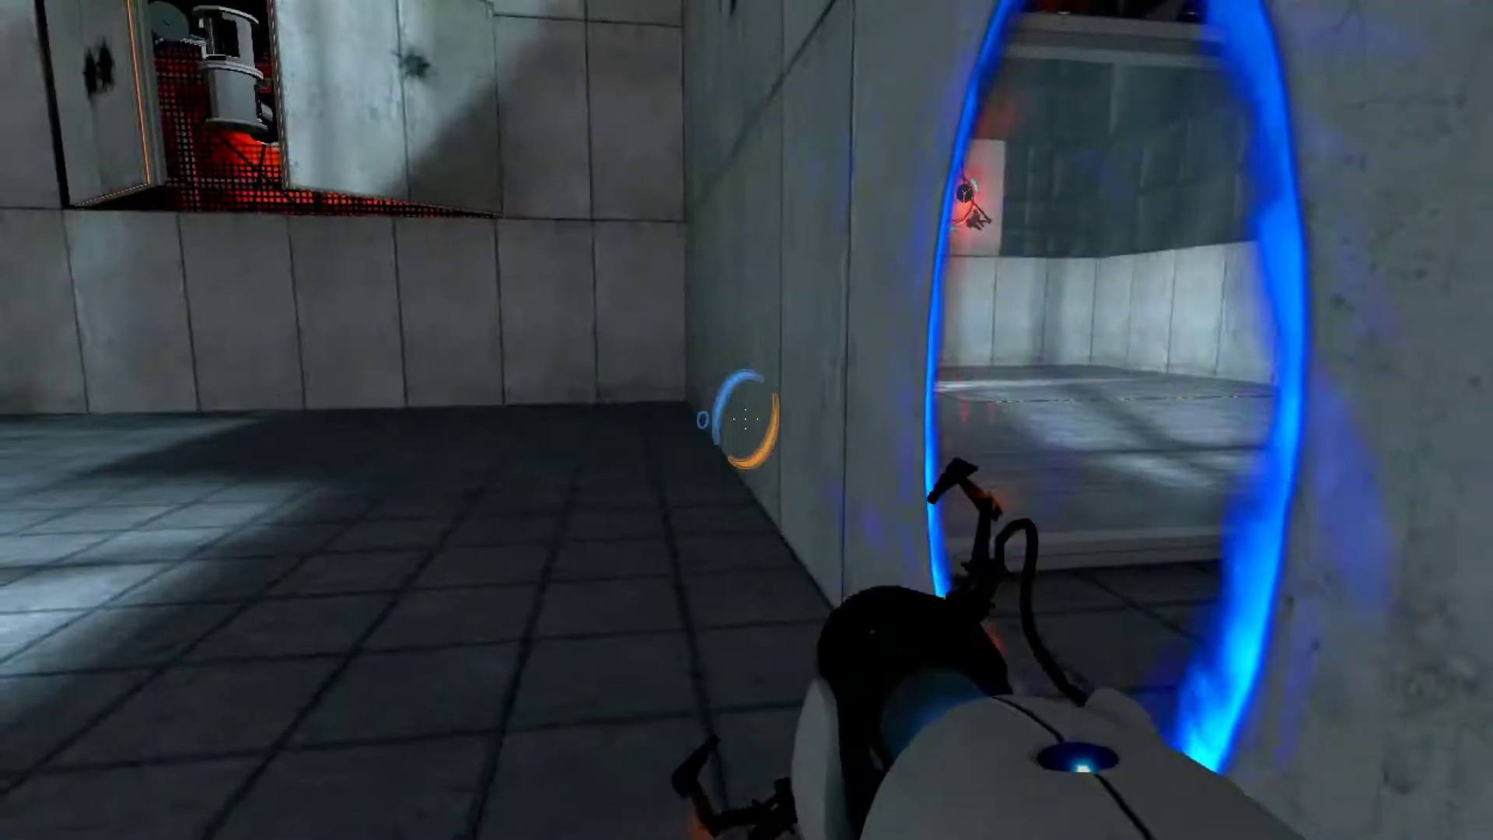
pyautogui.press('w')
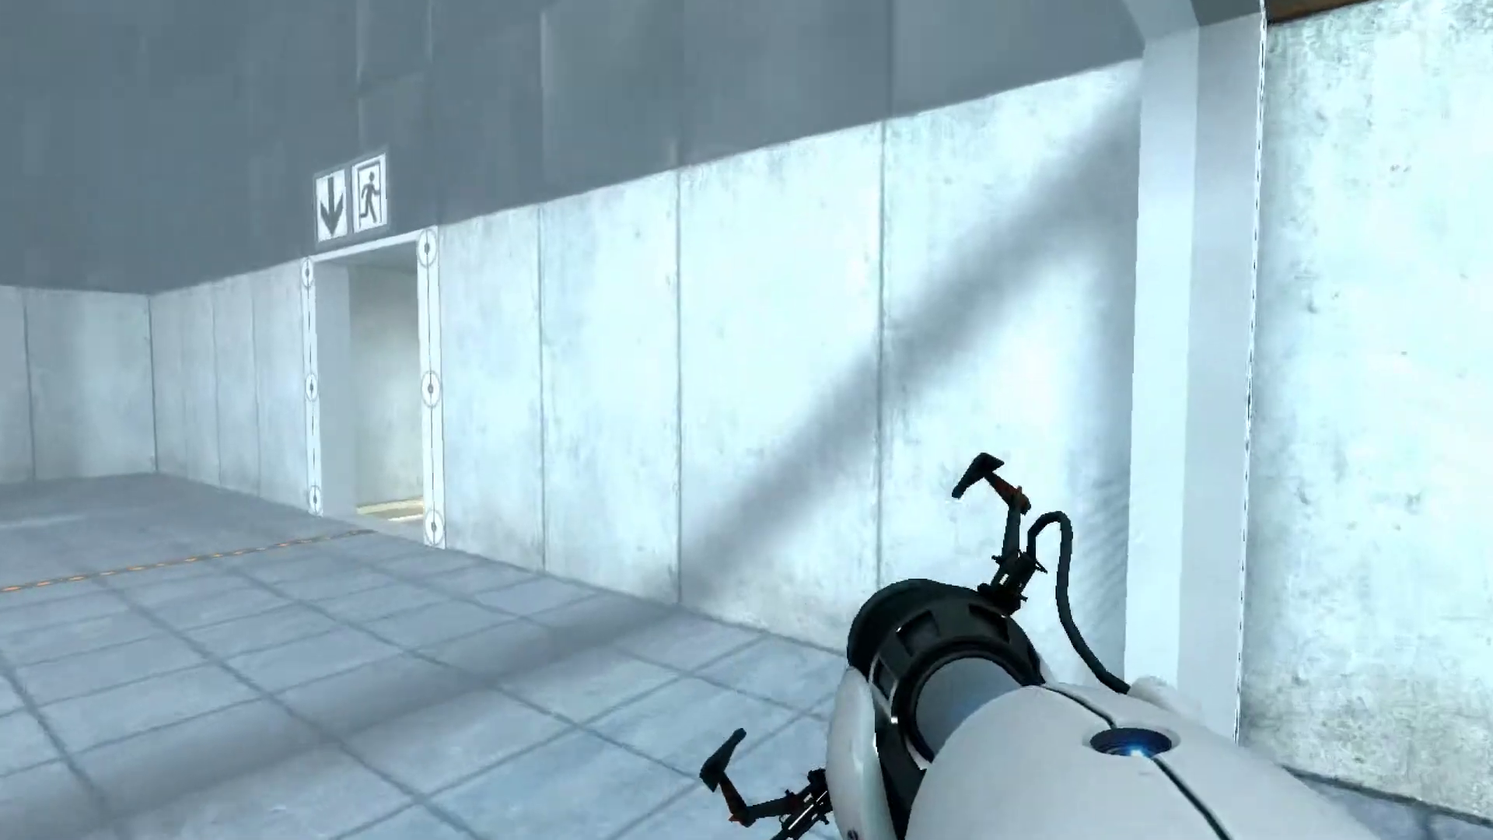
pyautogui.click(747, 420)
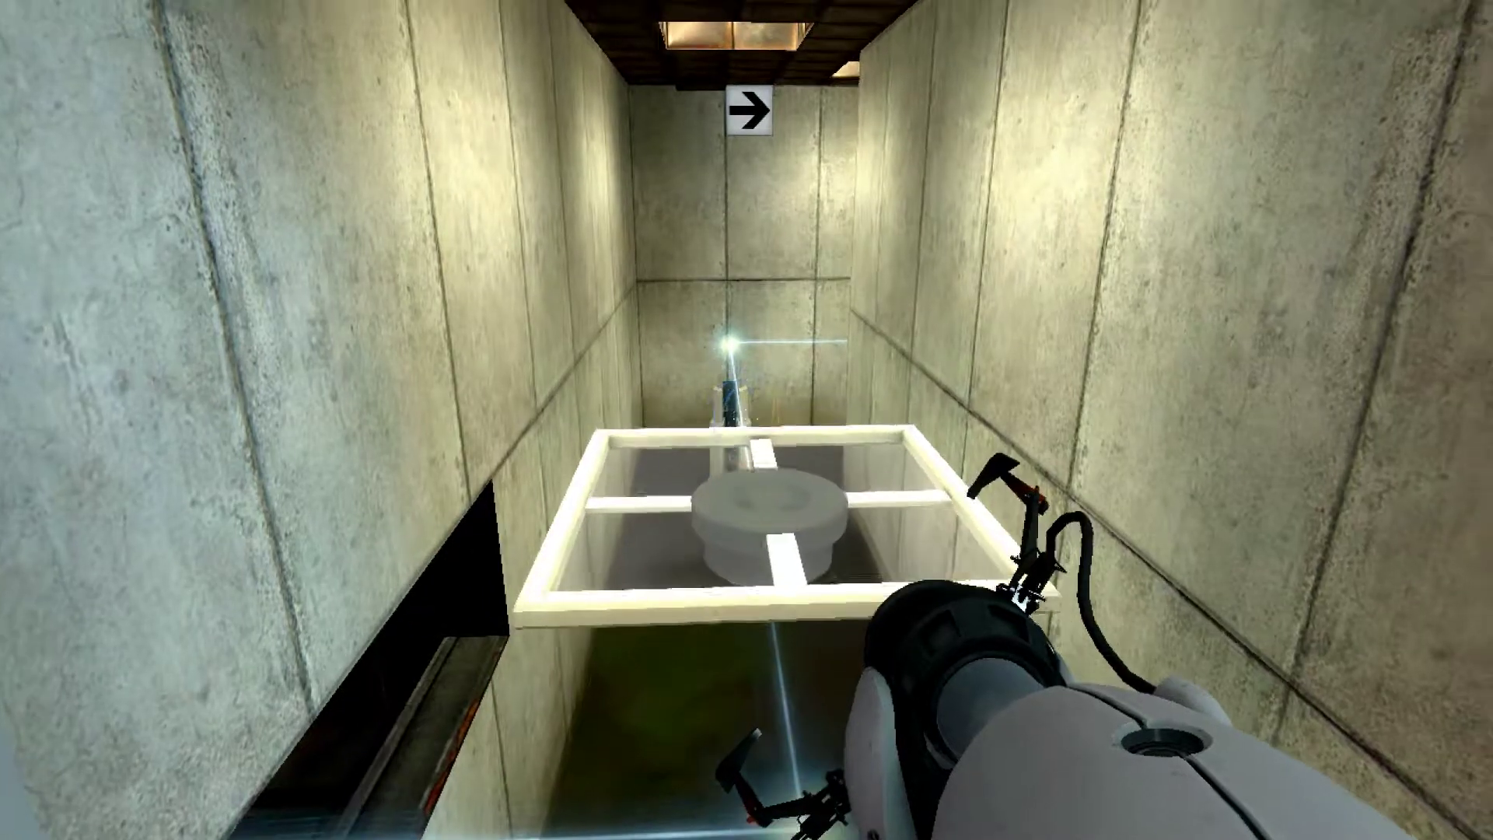
# - Place an orange portal below the arrow sign, a blue one on the near wall, and an orange on the right wall
pyautogui.rightClick(746, 420)
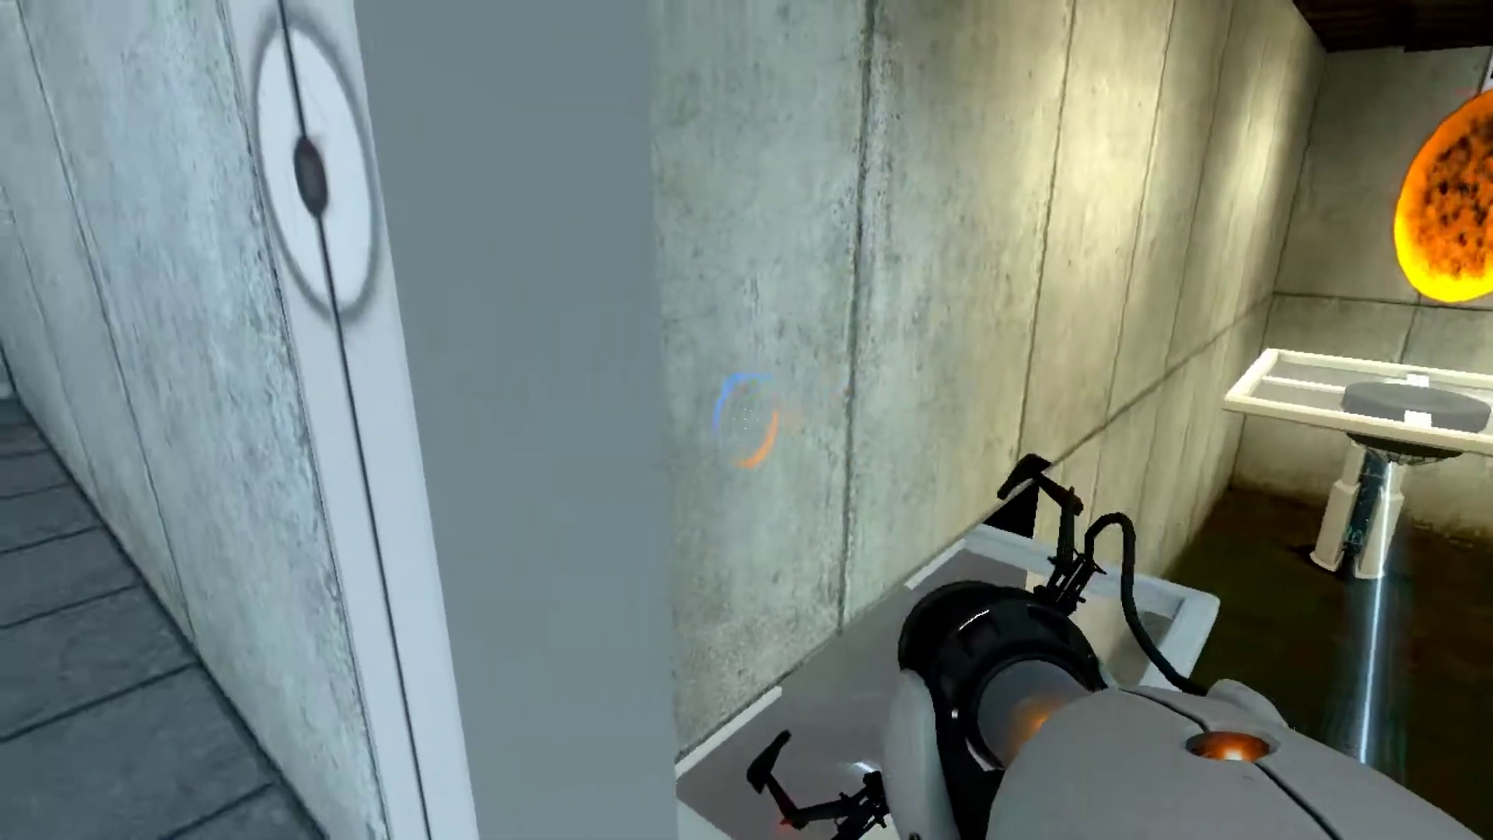
pyautogui.click(747, 420)
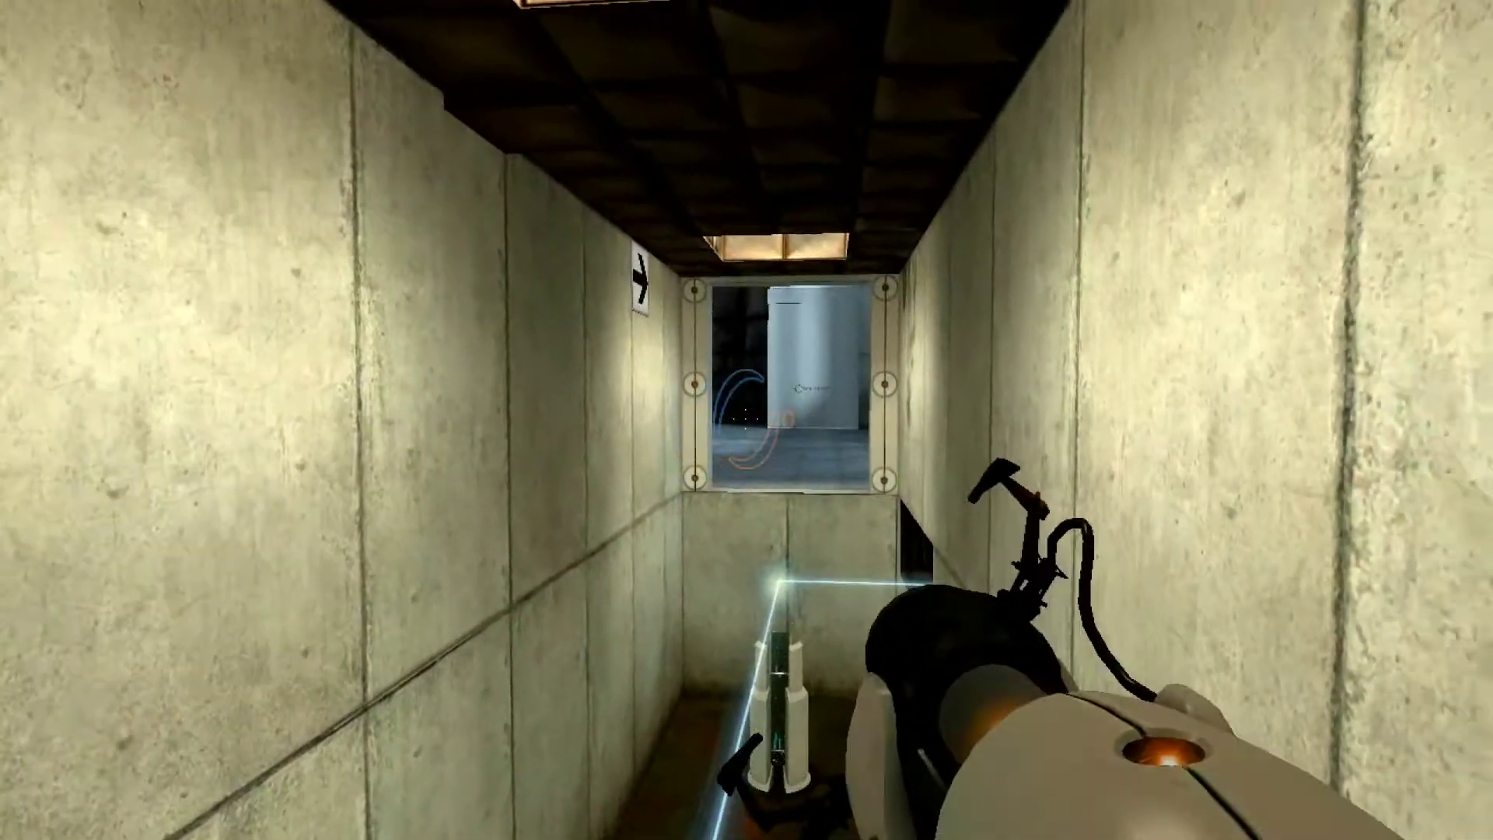
pyautogui.rightClick(747, 419)
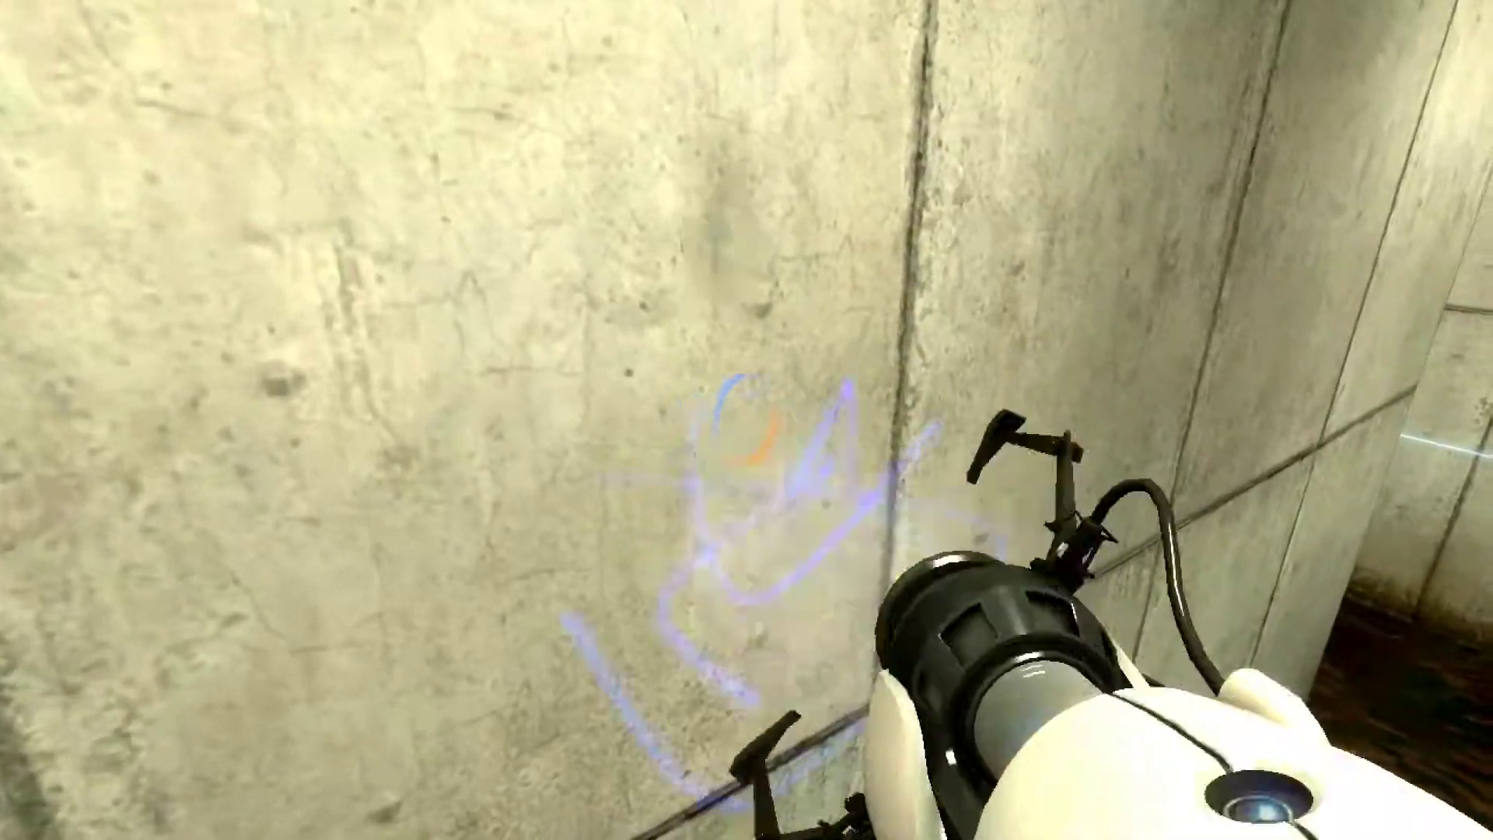
# - Link an orange portal below the camera with a blue concrete-wall portal and walk into the button room
pyautogui.click(747, 419)
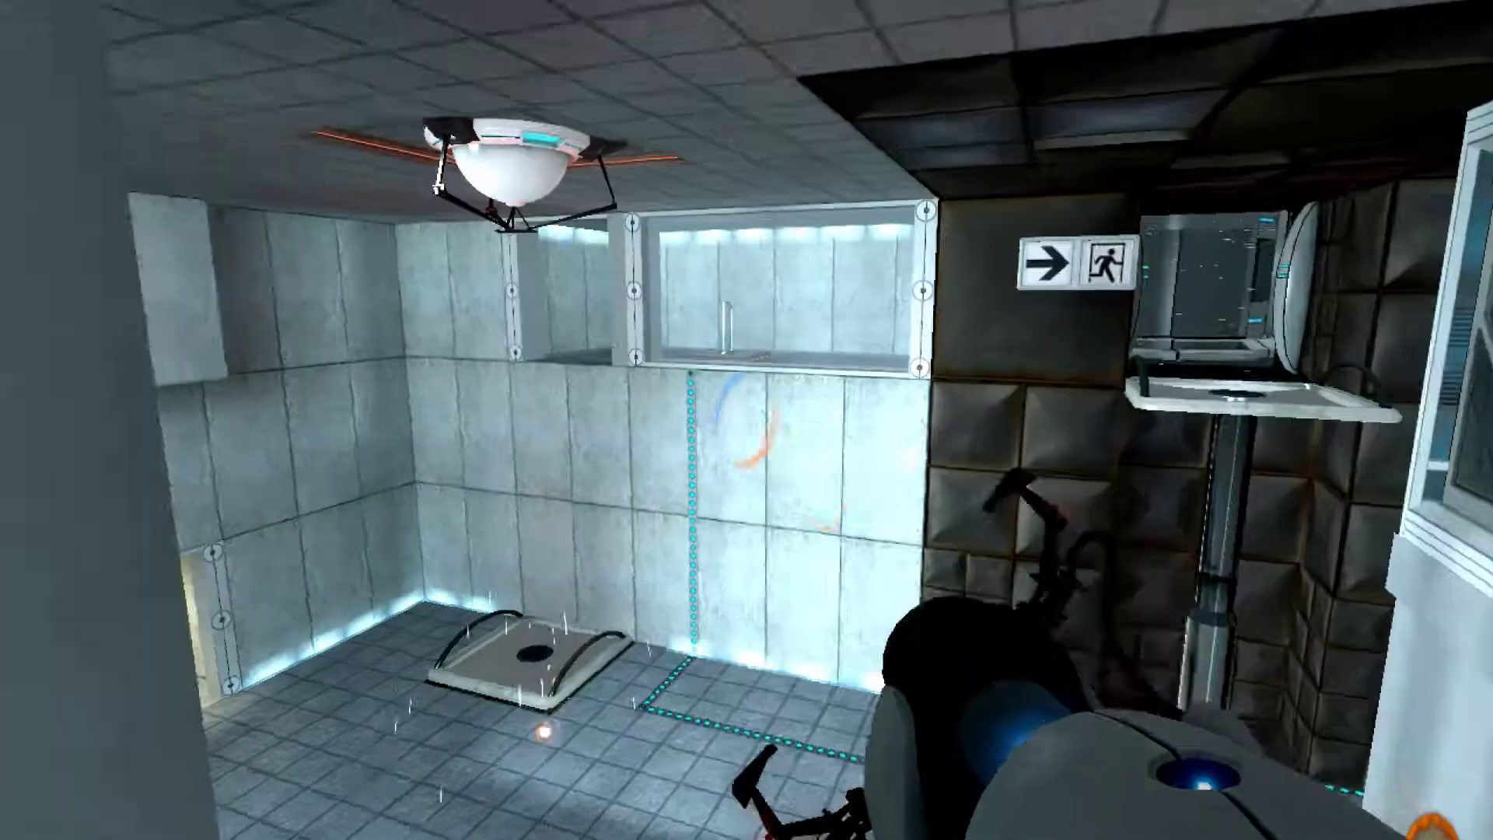
pyautogui.rightClick(747, 420)
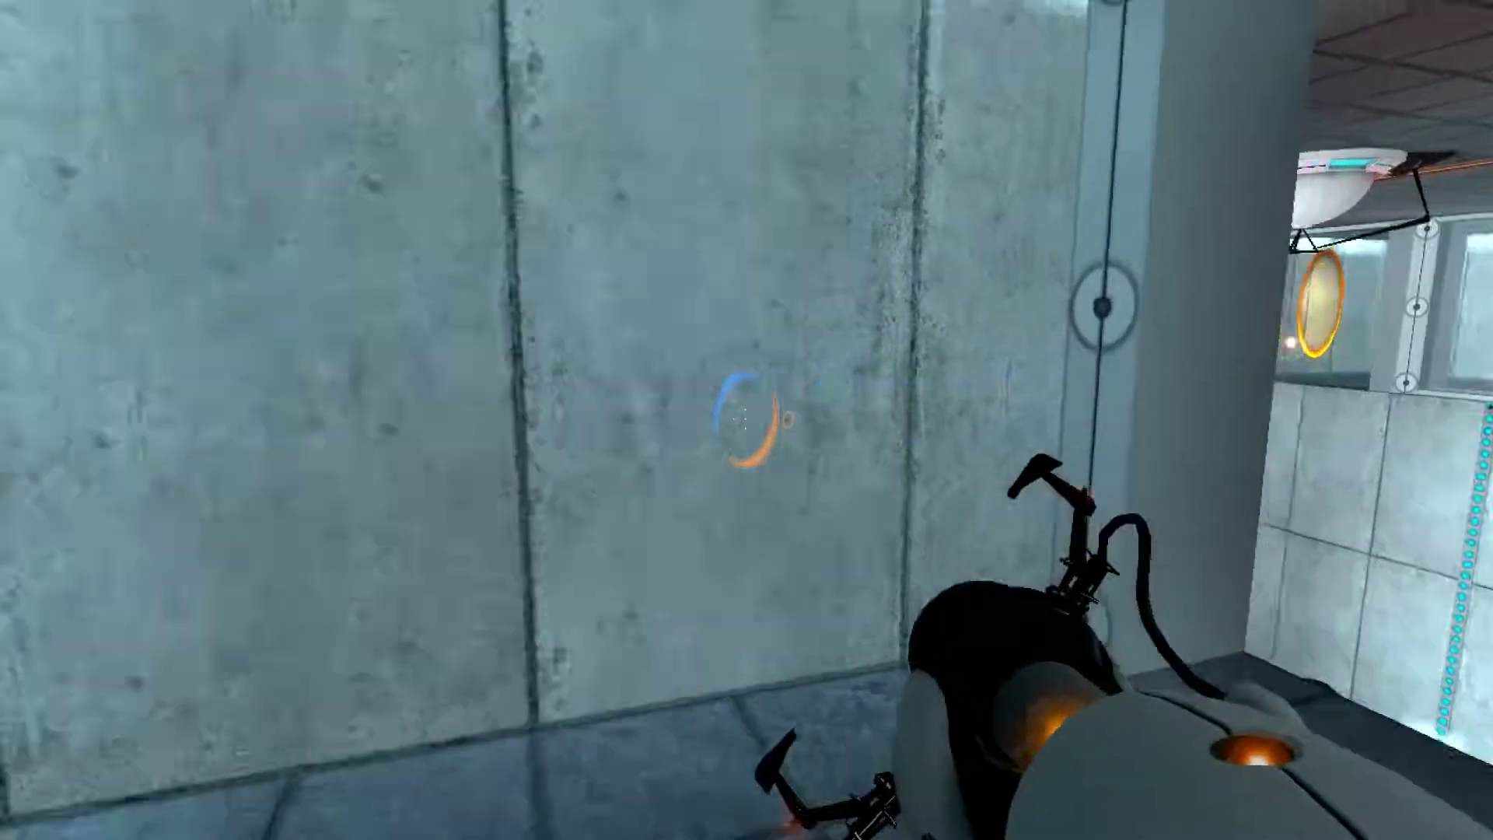
pyautogui.click(746, 420)
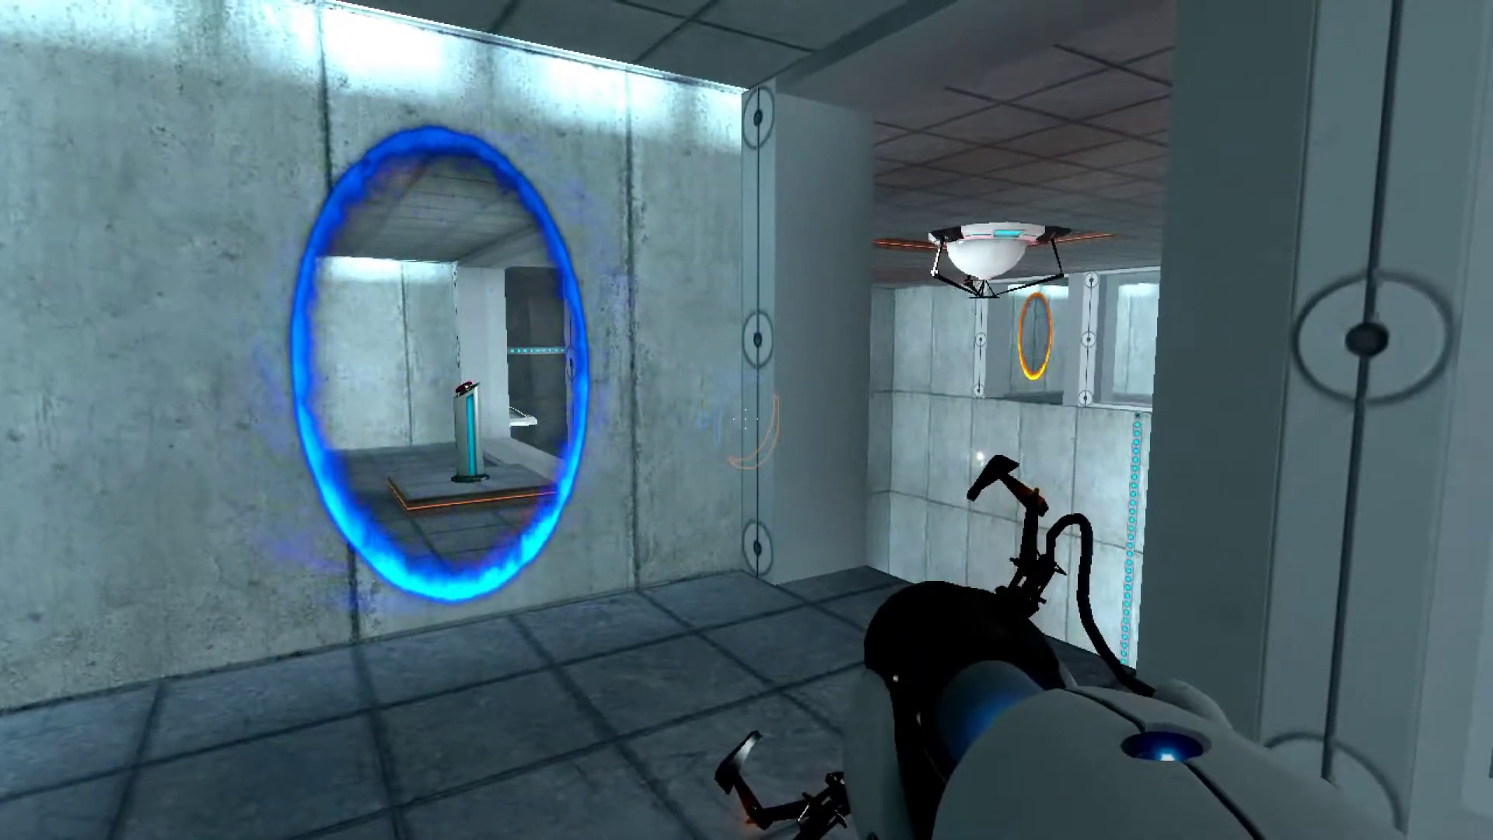
pyautogui.press('w')
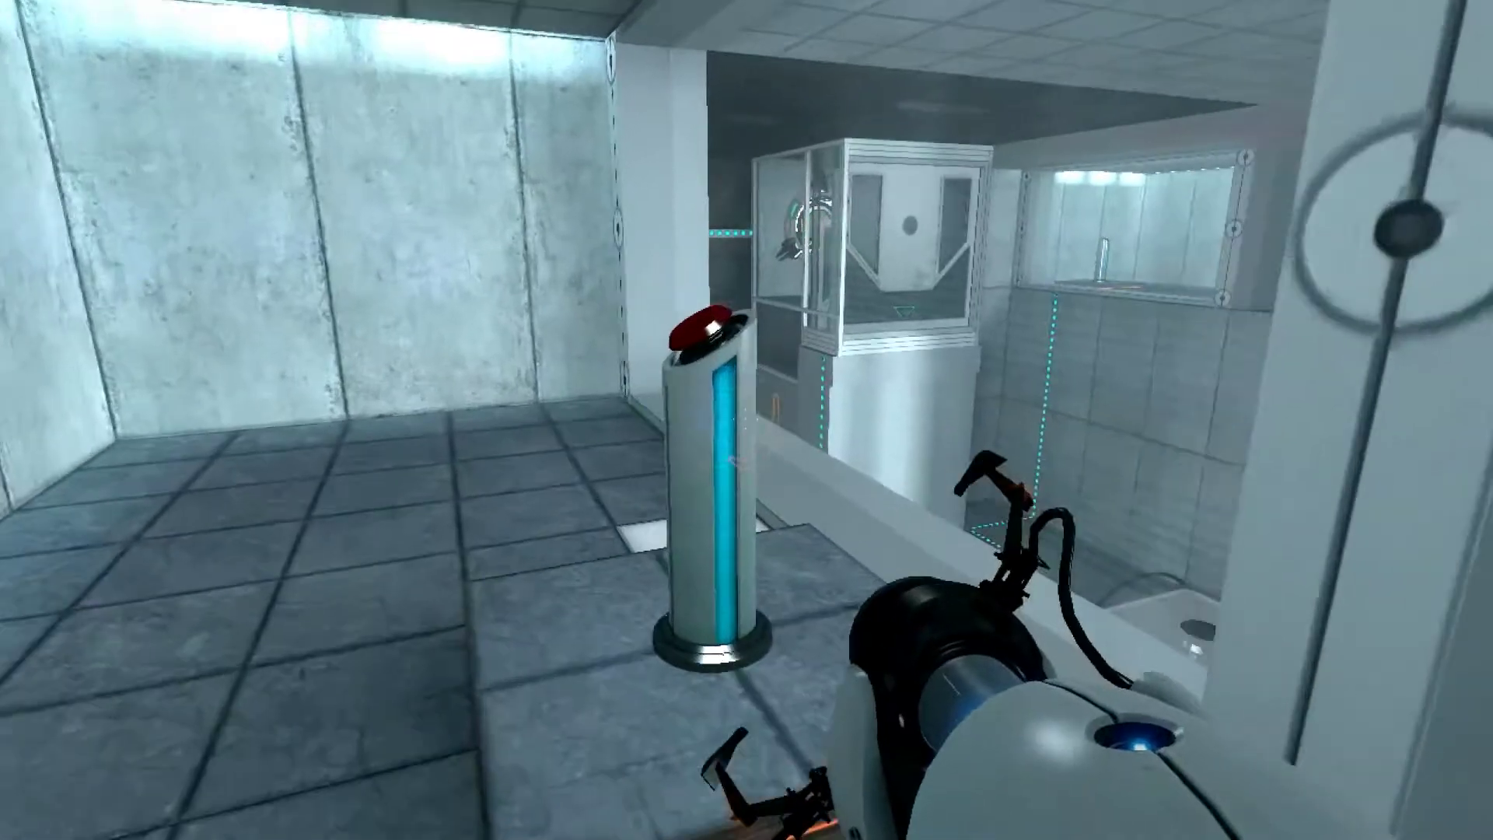
pyautogui.press('w')
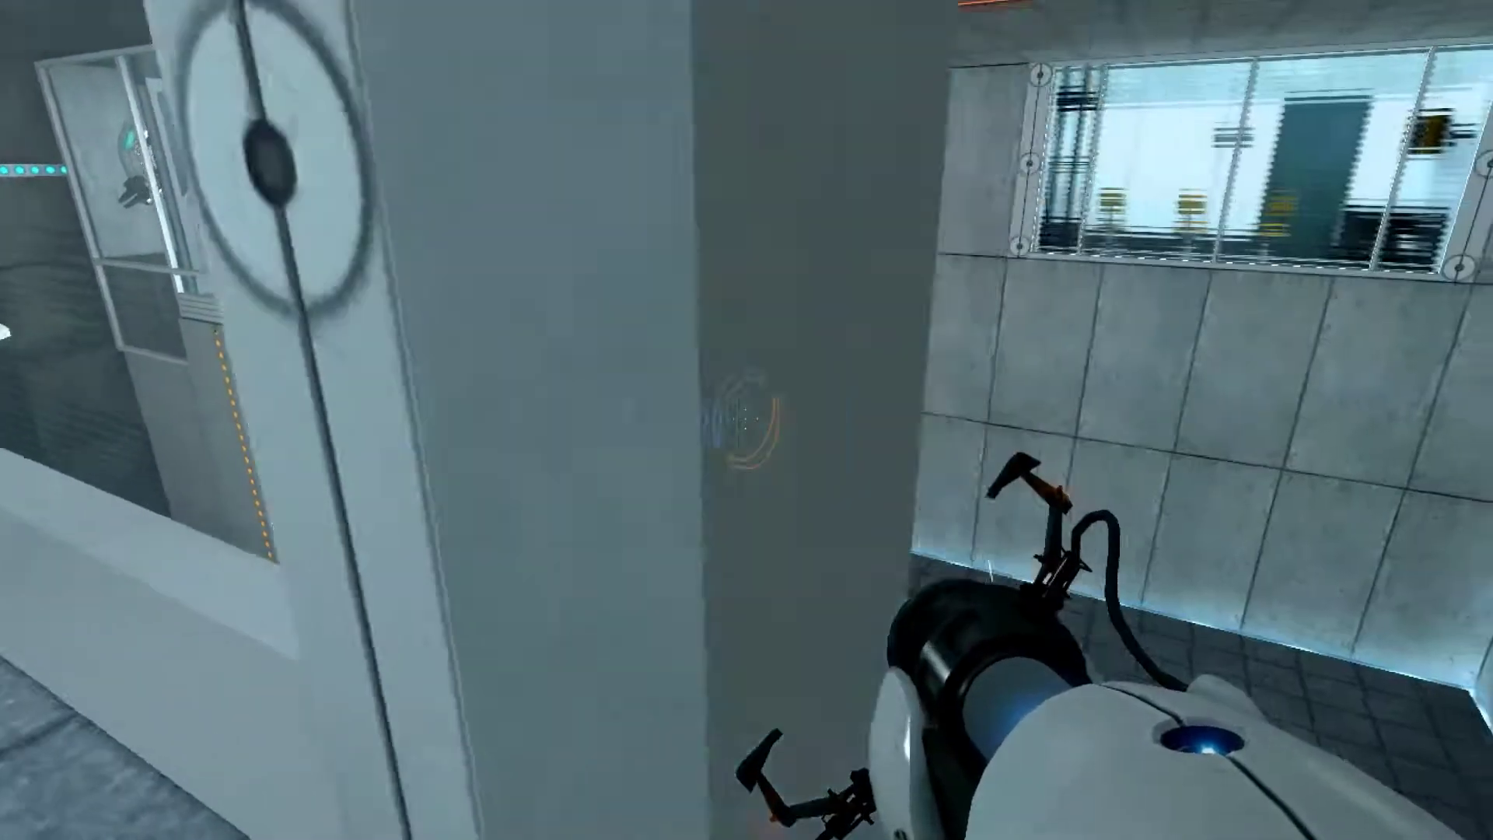
pyautogui.press('w')
pyautogui.press('w')
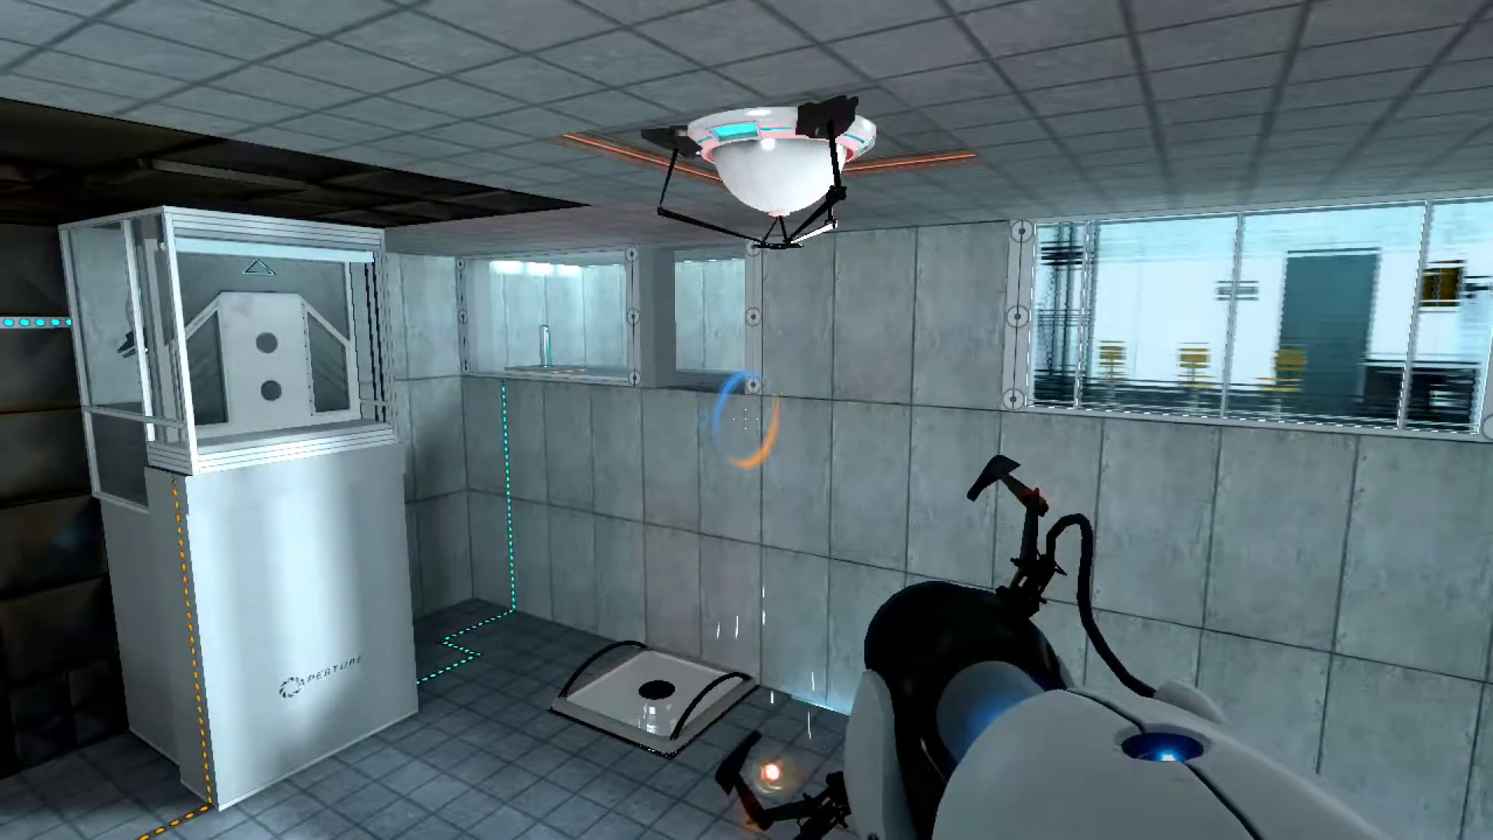
# - Pass between the button room and chamber, then place a blue portal high on the tiled chamber wall
pyautogui.press('w')
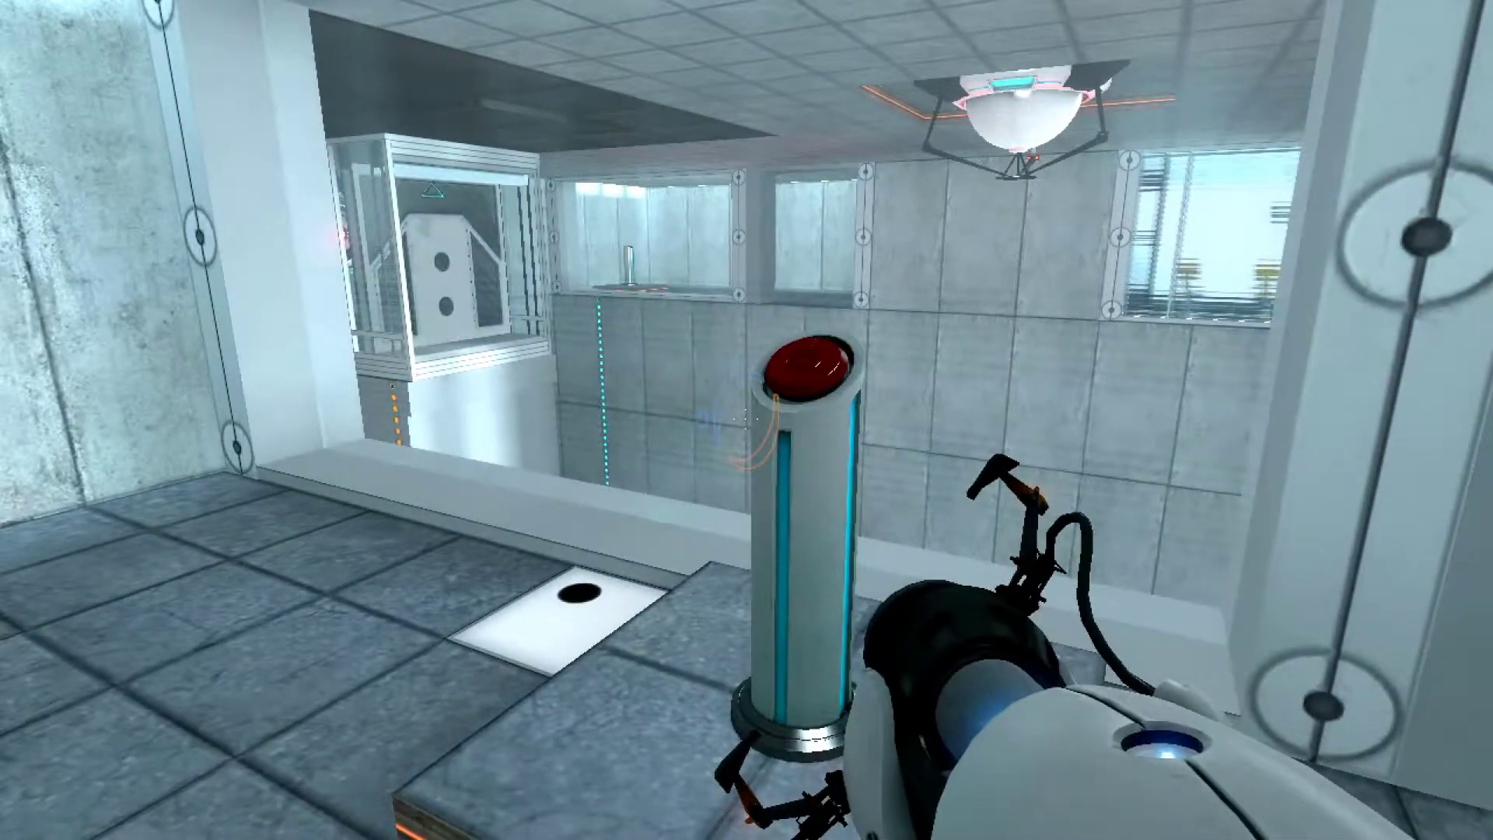
pyautogui.press('w')
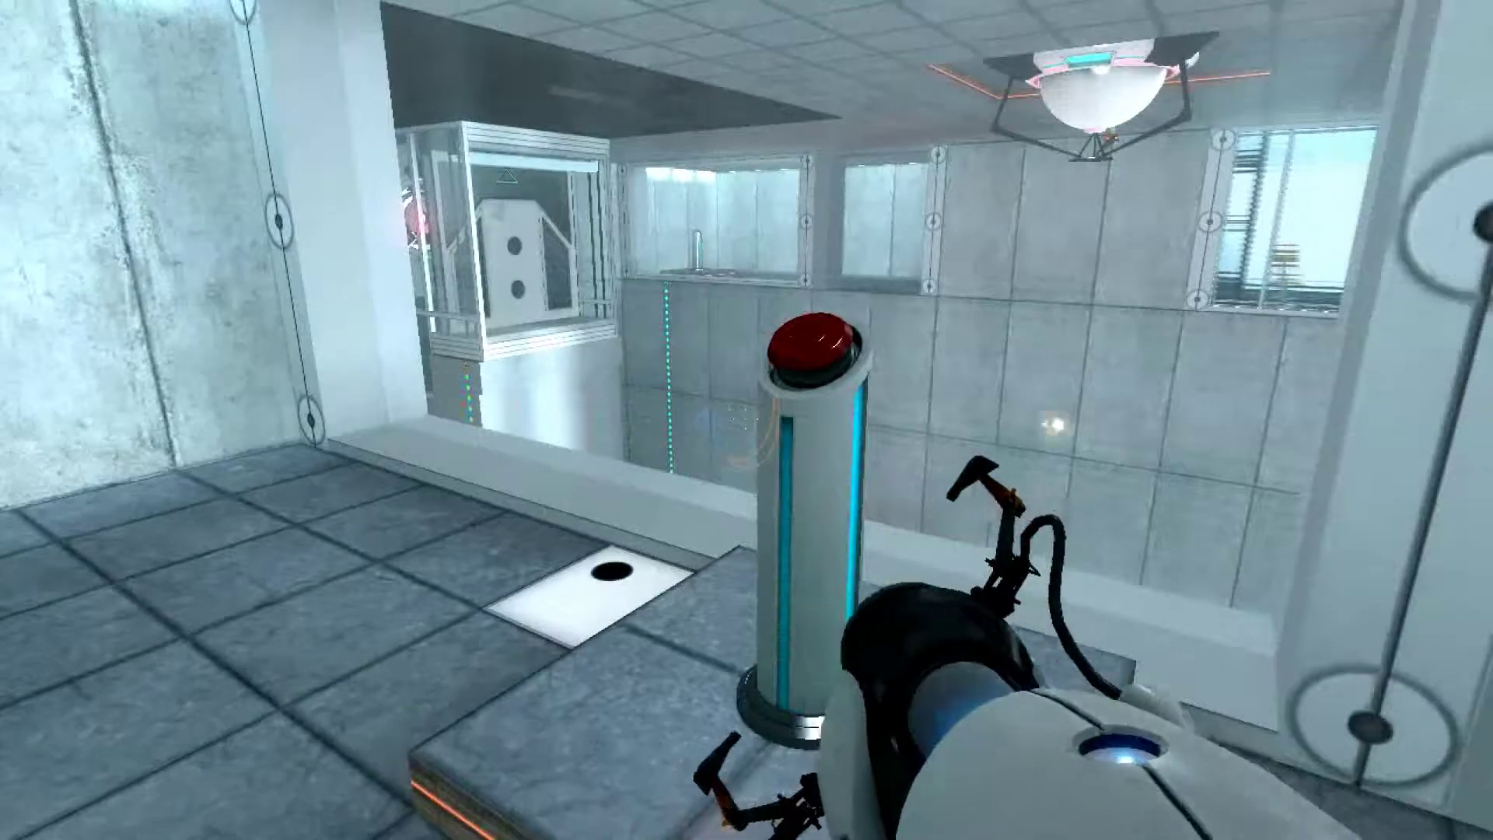
pyautogui.press('w')
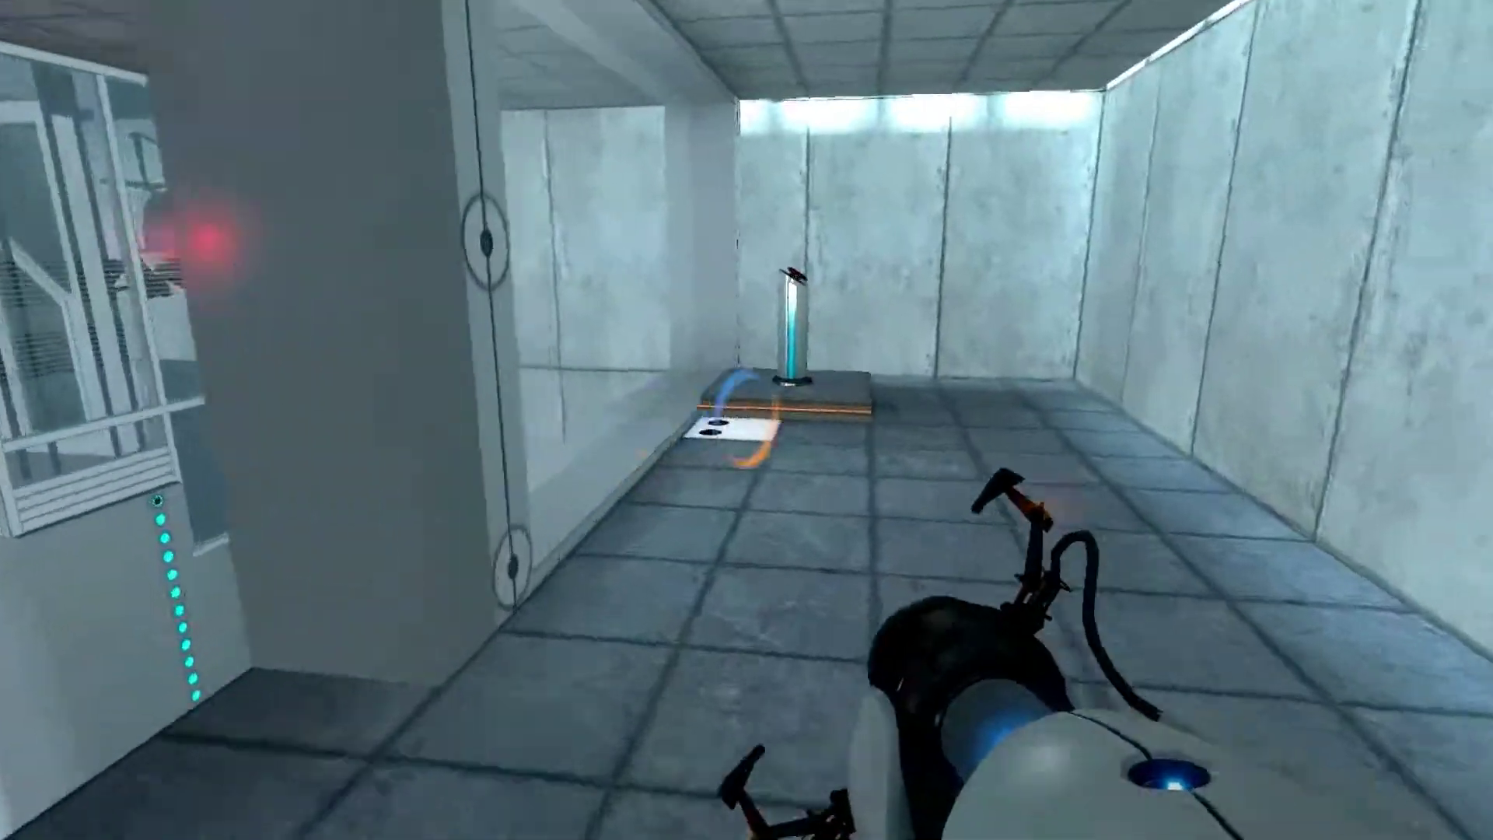
pyautogui.press('w')
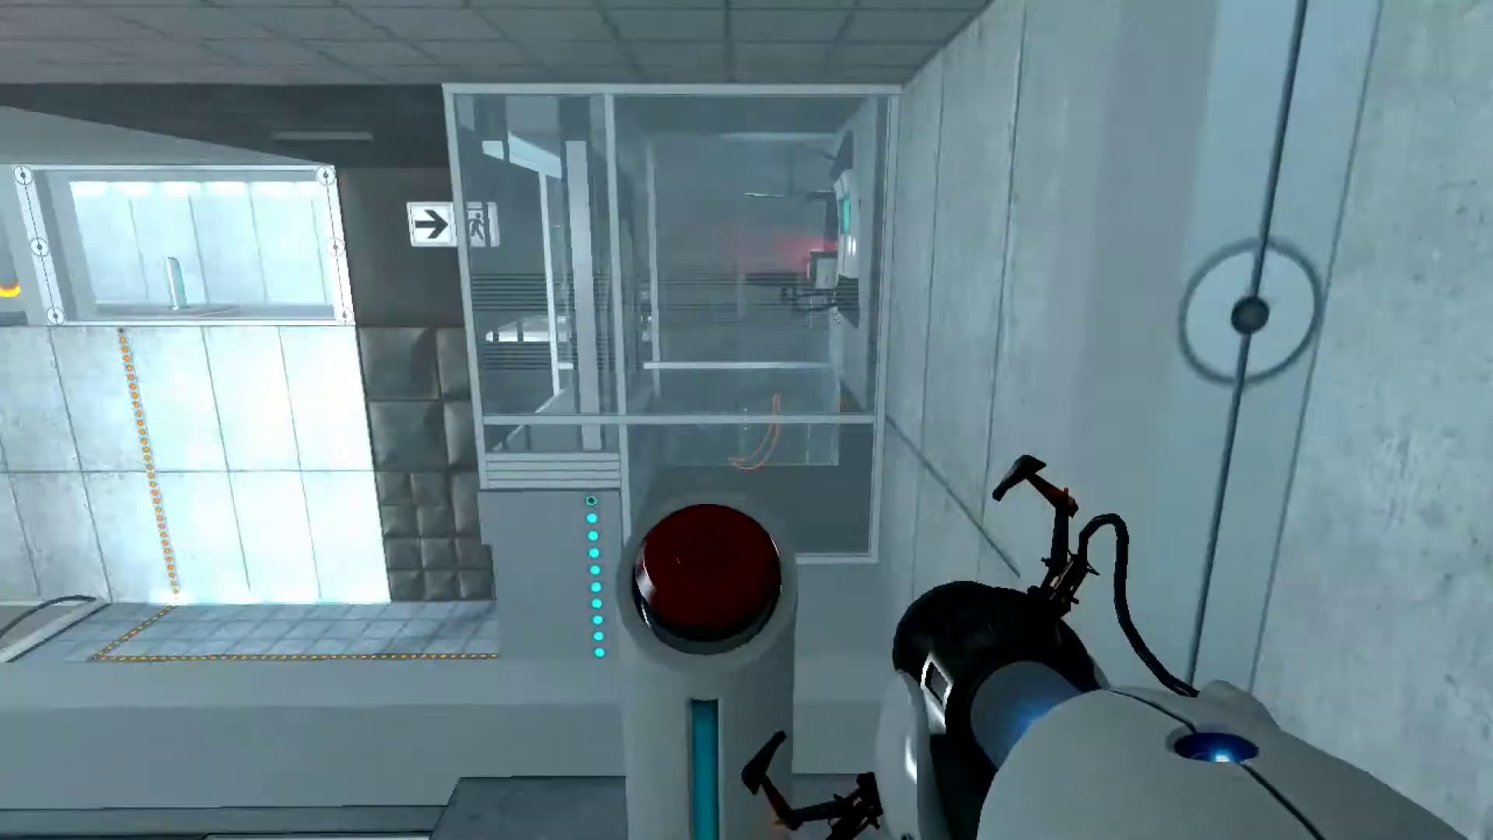
pyautogui.press('w')
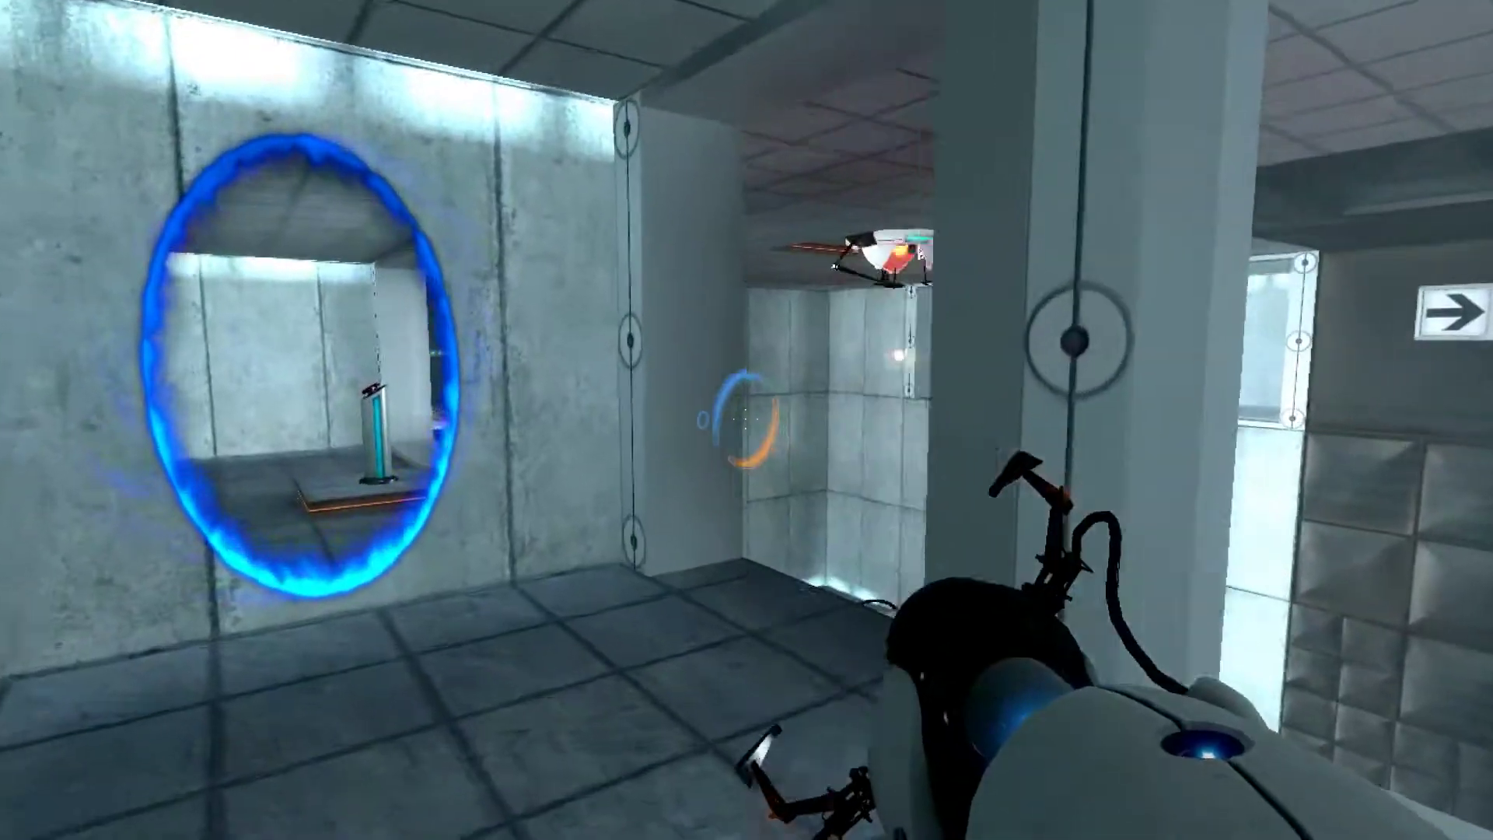
pyautogui.press('w')
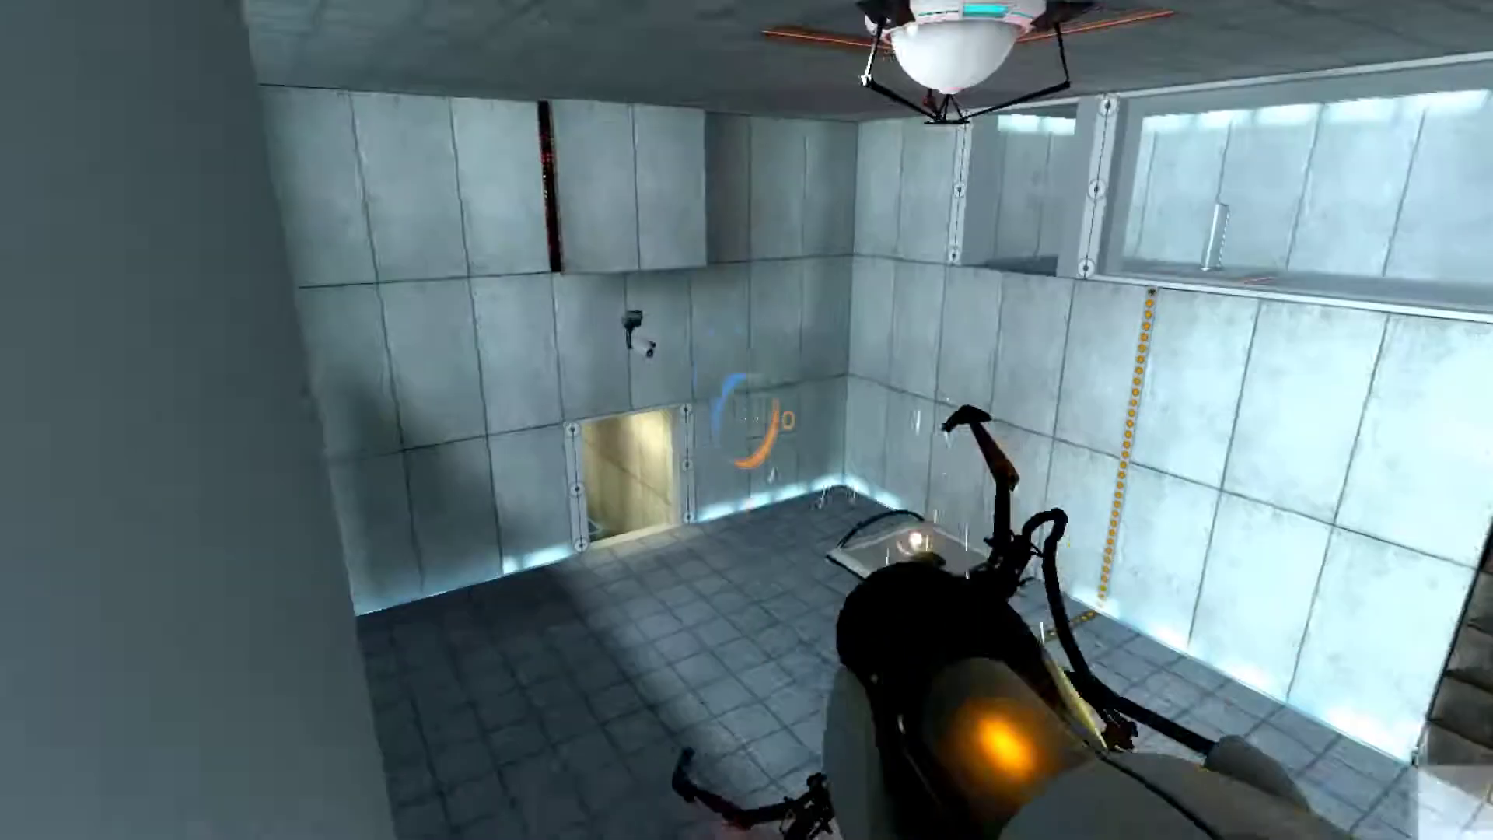
pyautogui.click(747, 421)
pyautogui.press('w')
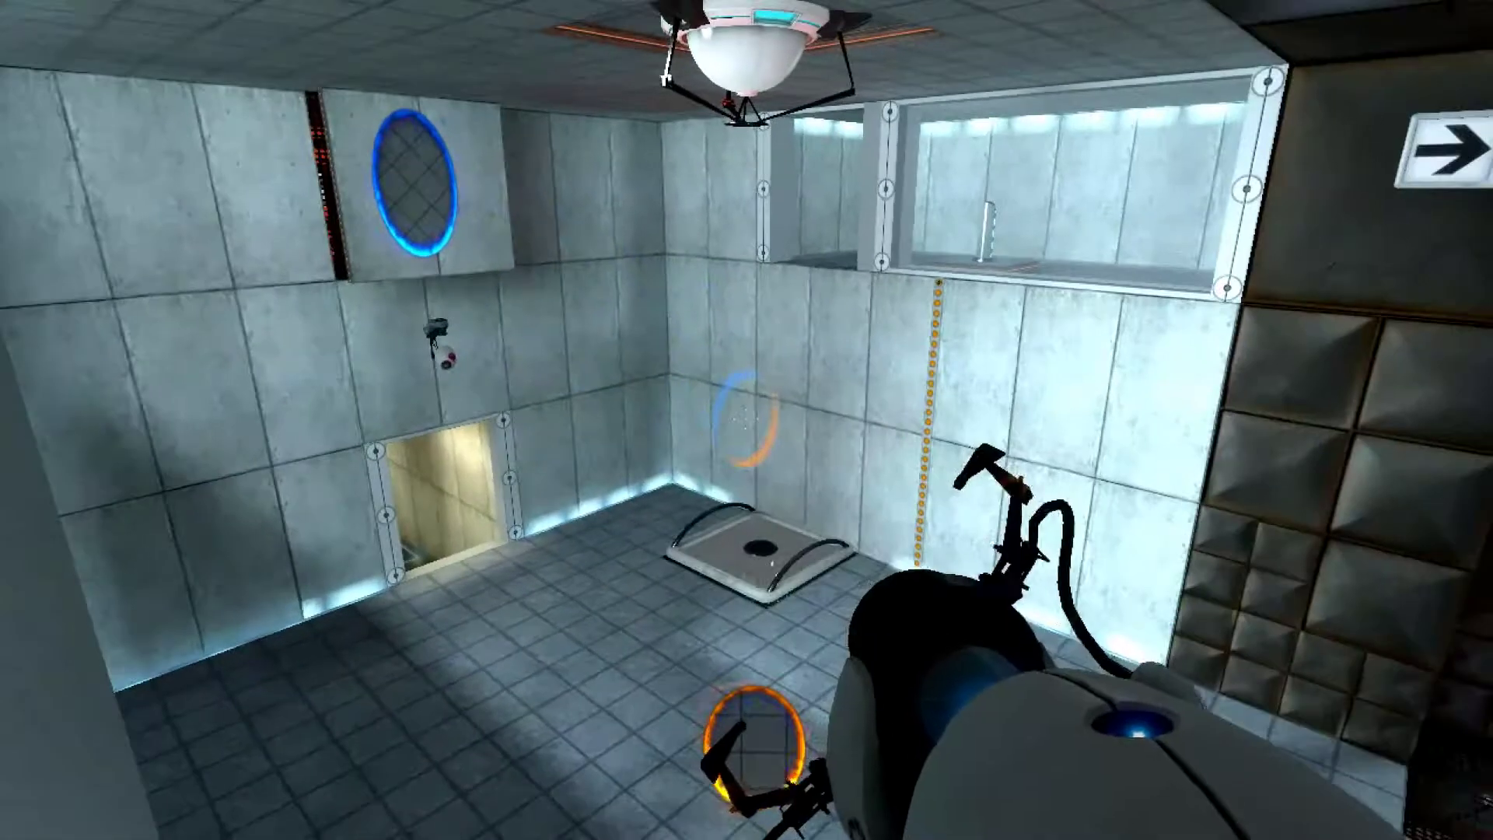
pyautogui.press('w')
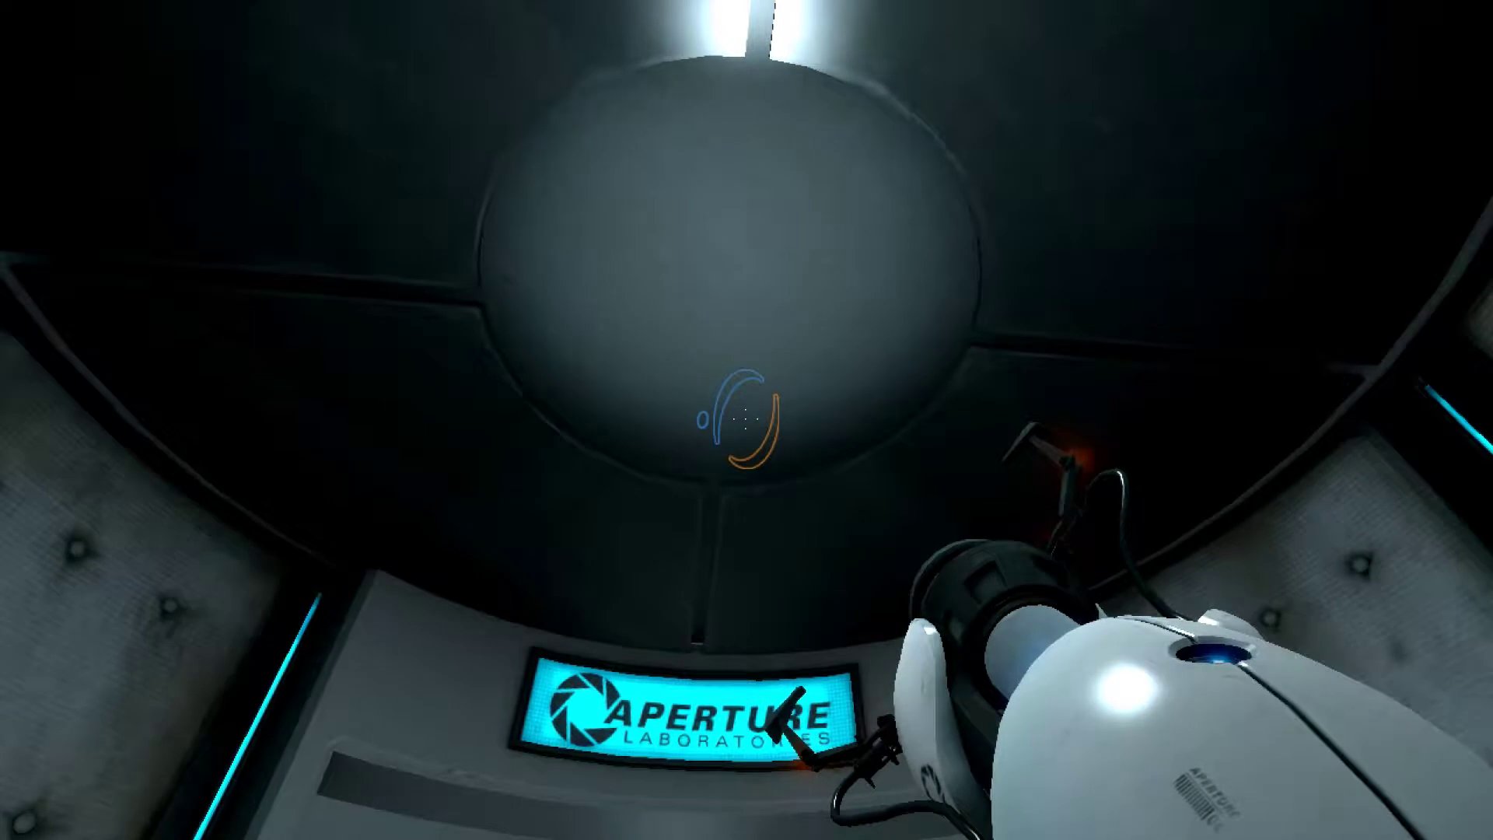
# - Walk down the corridor to the round door and place a blue portal beside it
pyautogui.press('w')
pyautogui.press('w')
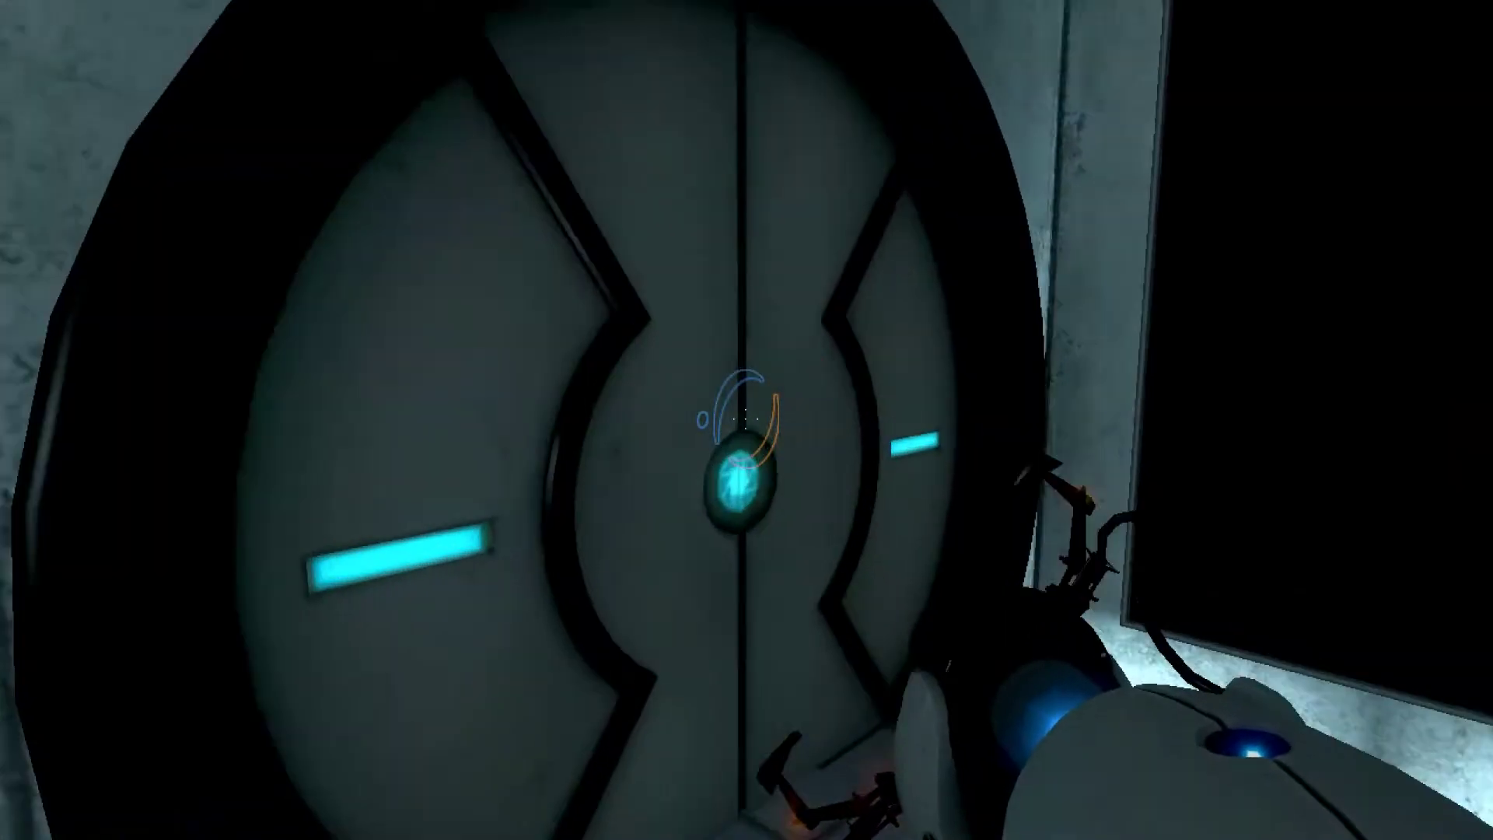
pyautogui.press('w')
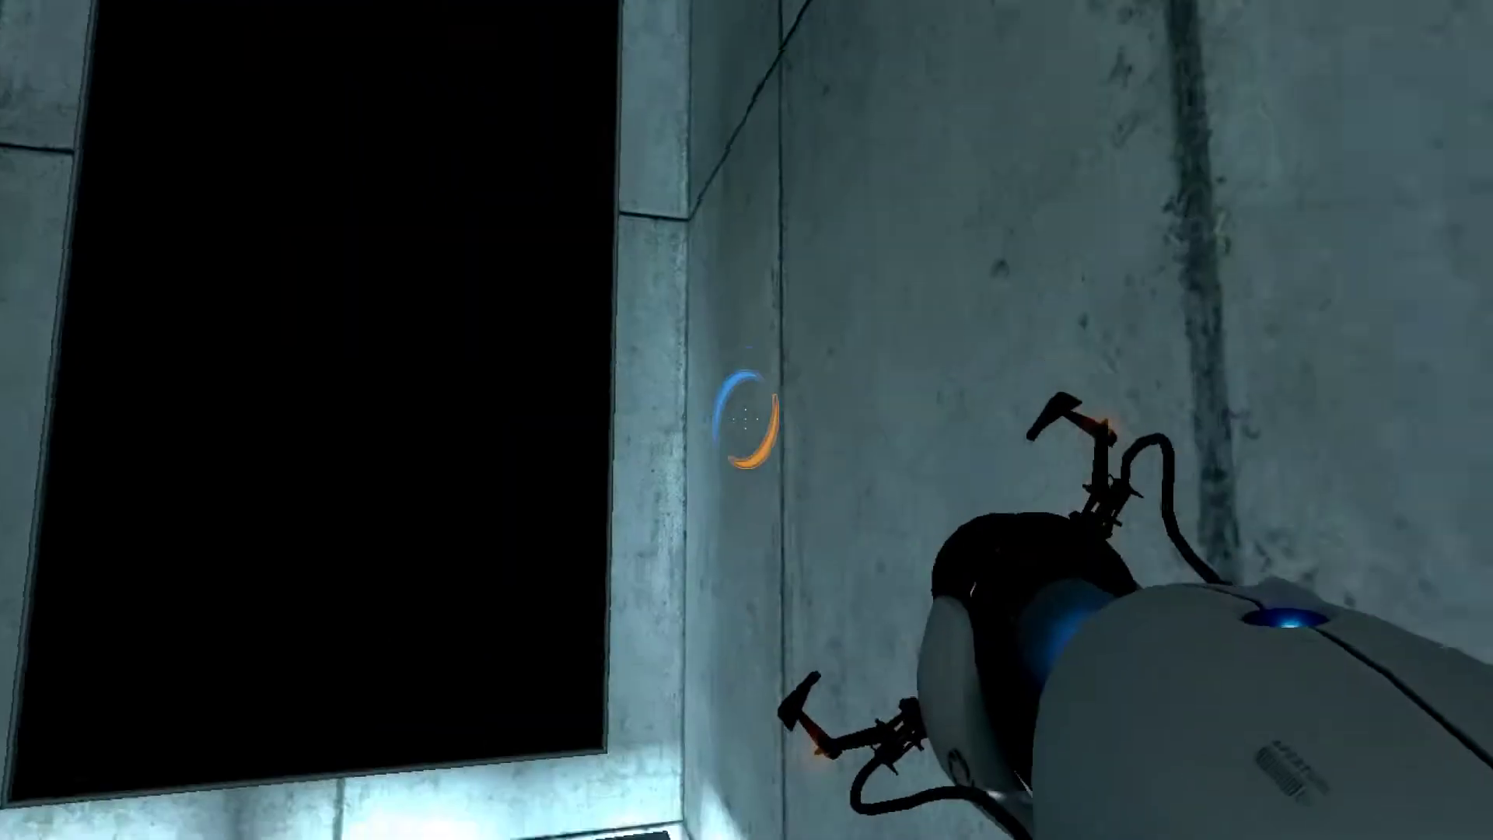
pyautogui.press('w')
pyautogui.click(747, 421)
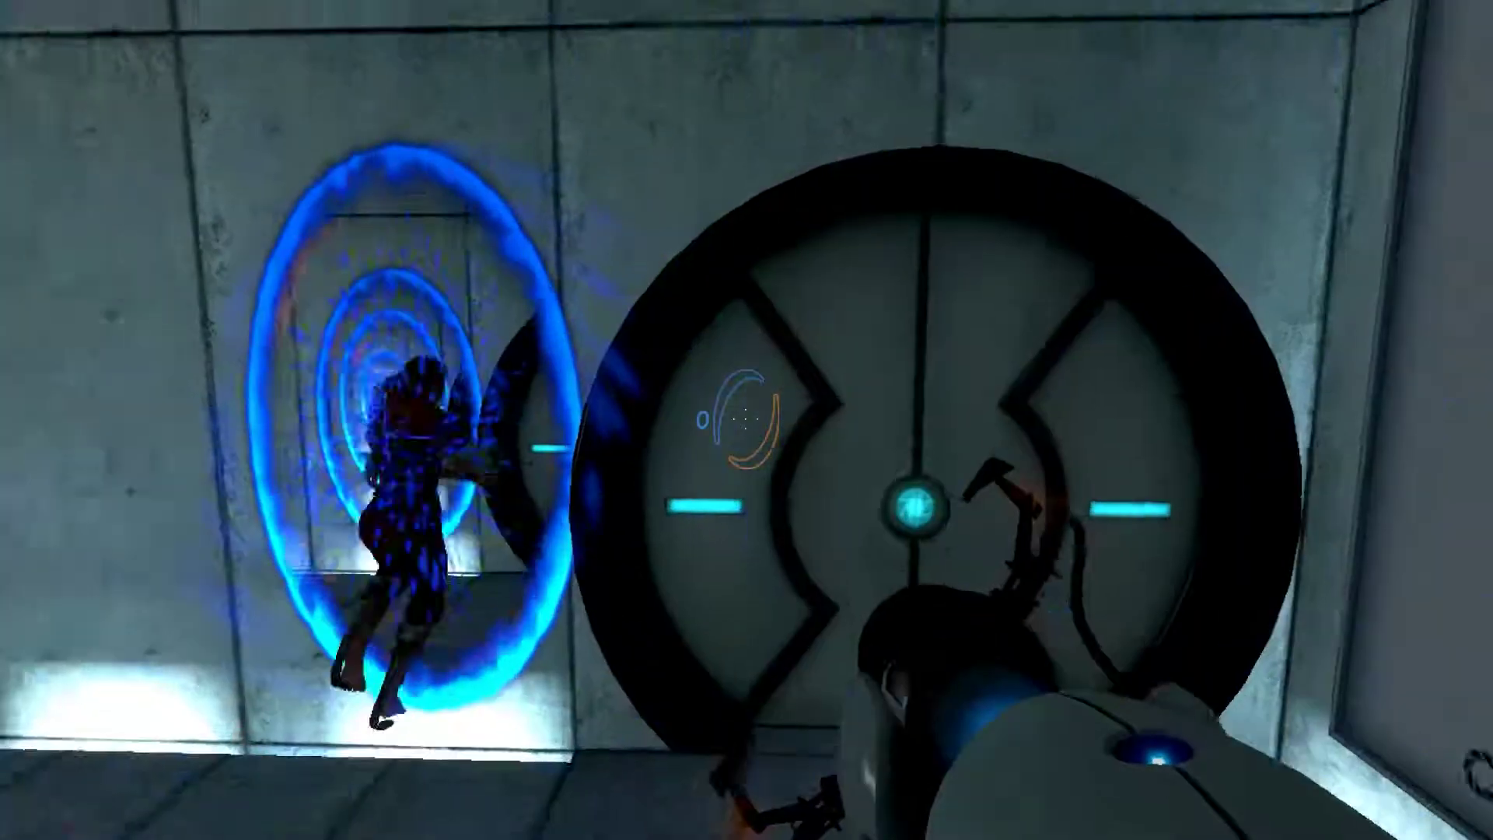
# - Loop through the portals repeatedly until the round door opens
pyautogui.press('w')
pyautogui.press('w')
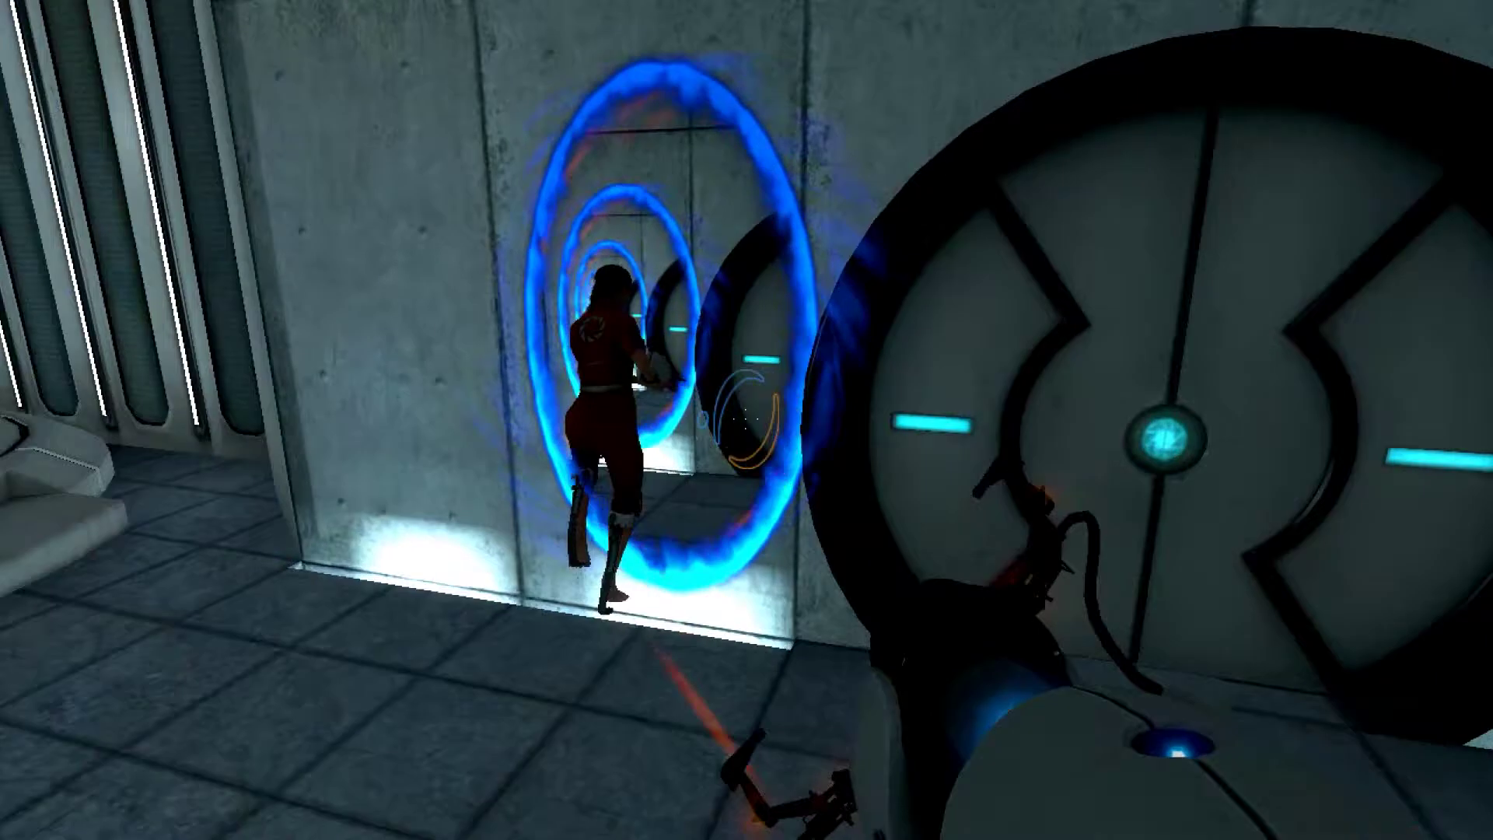
pyautogui.press('w')
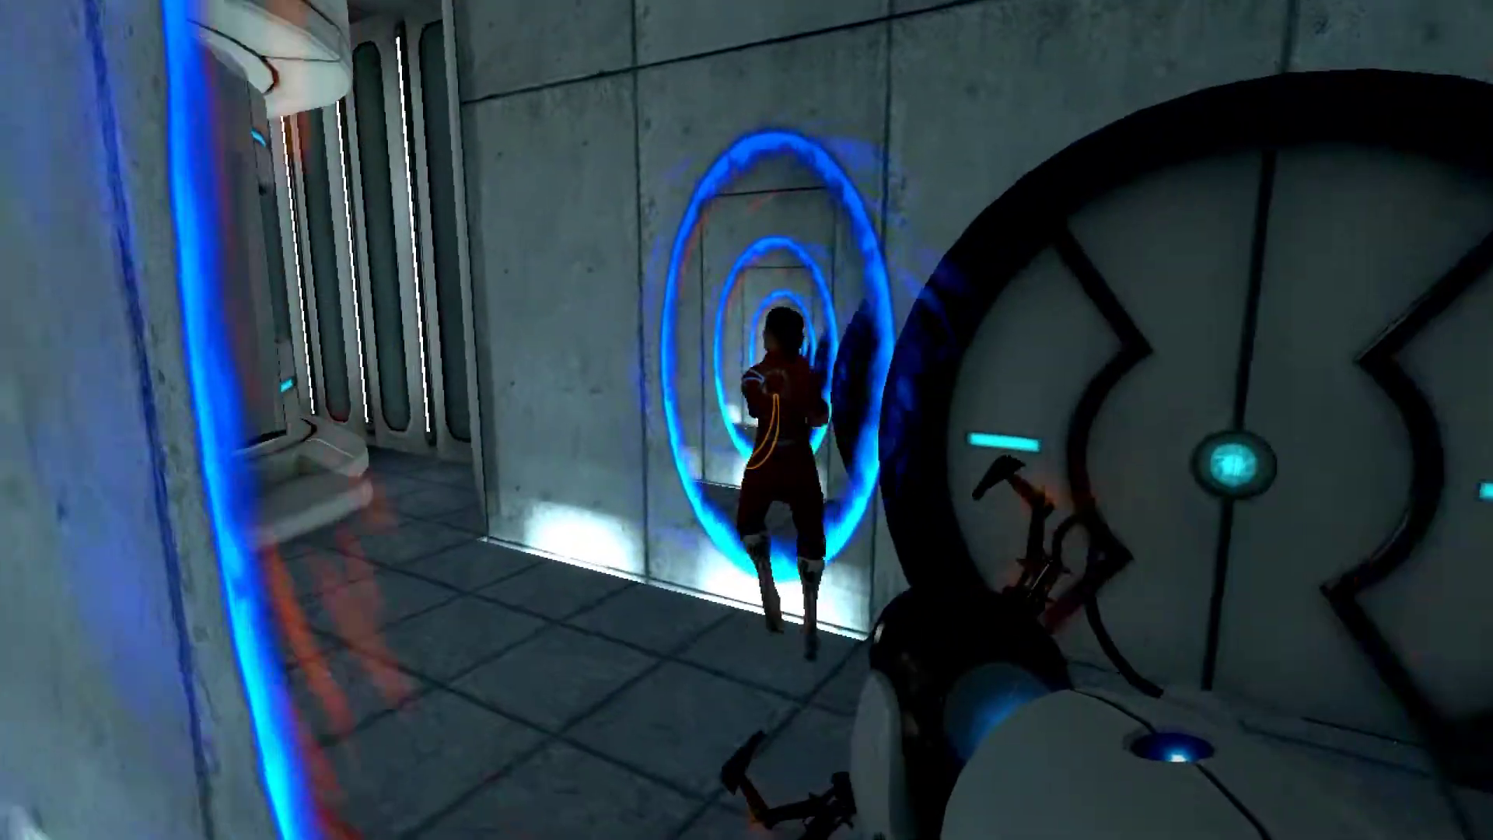
pyautogui.press('w')
pyautogui.press('w')
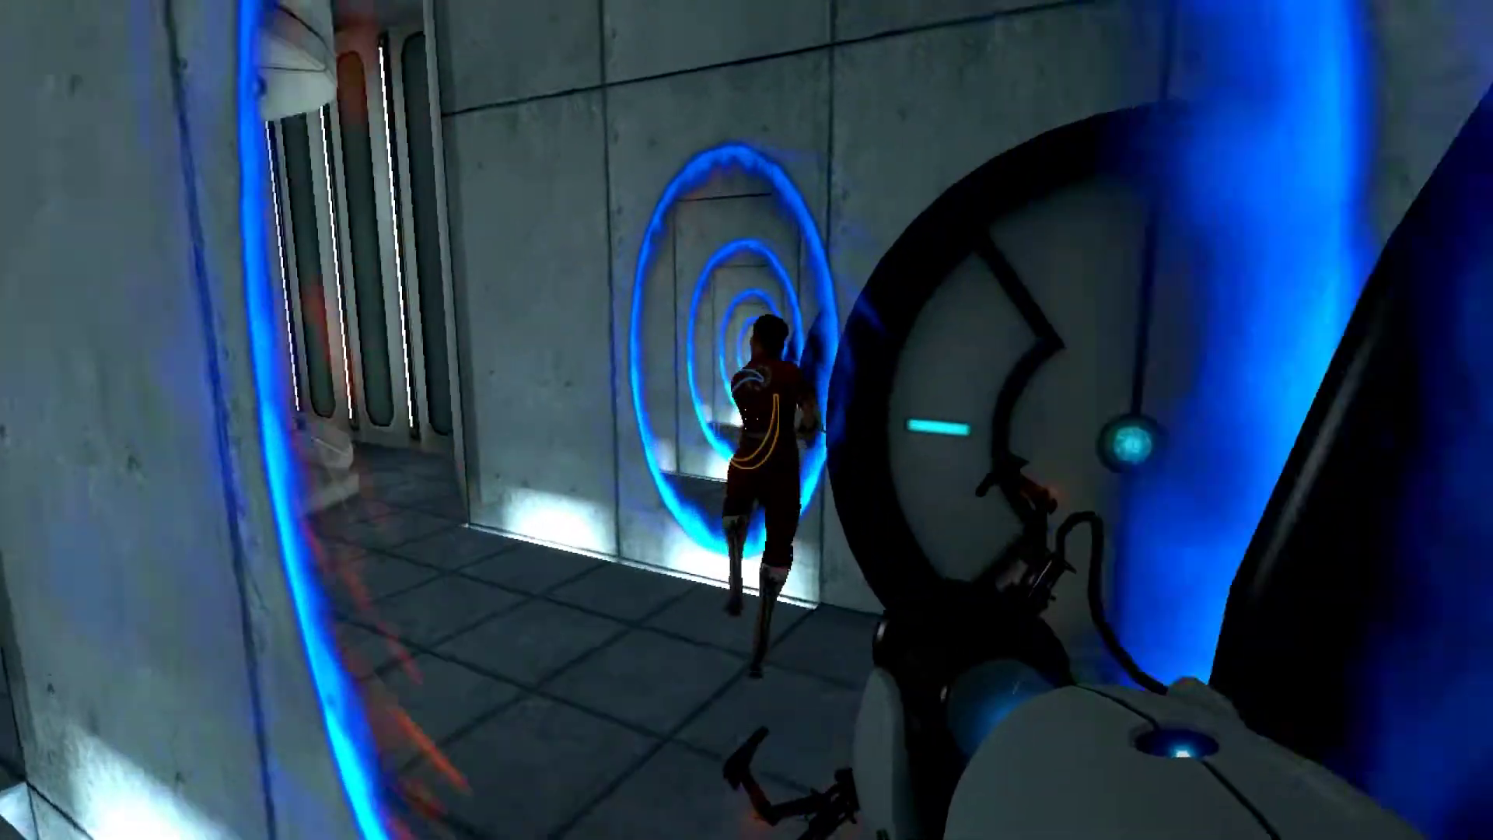
pyautogui.press('w')
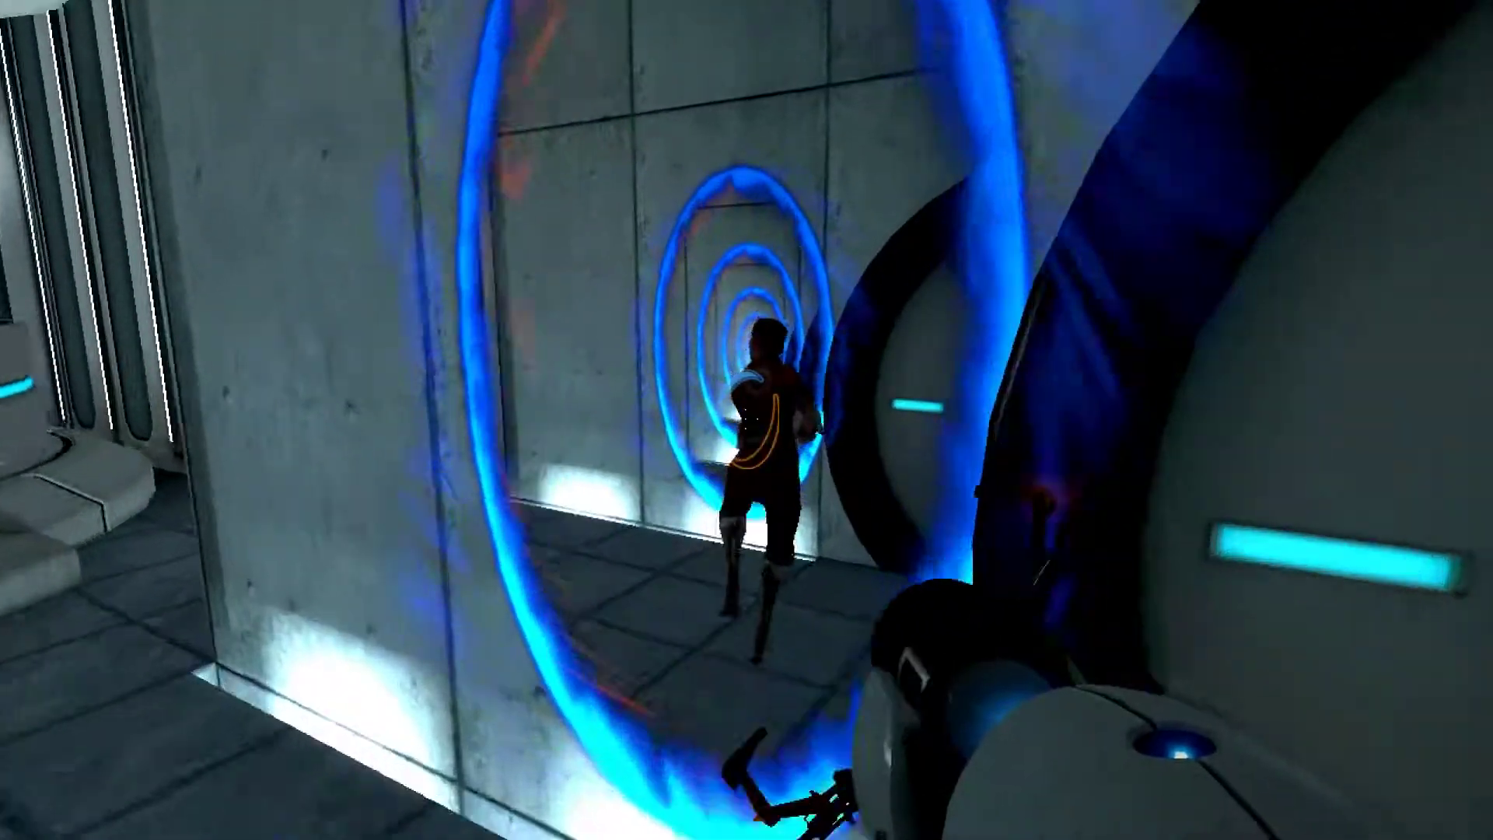
pyautogui.press('w')
pyautogui.press('w')
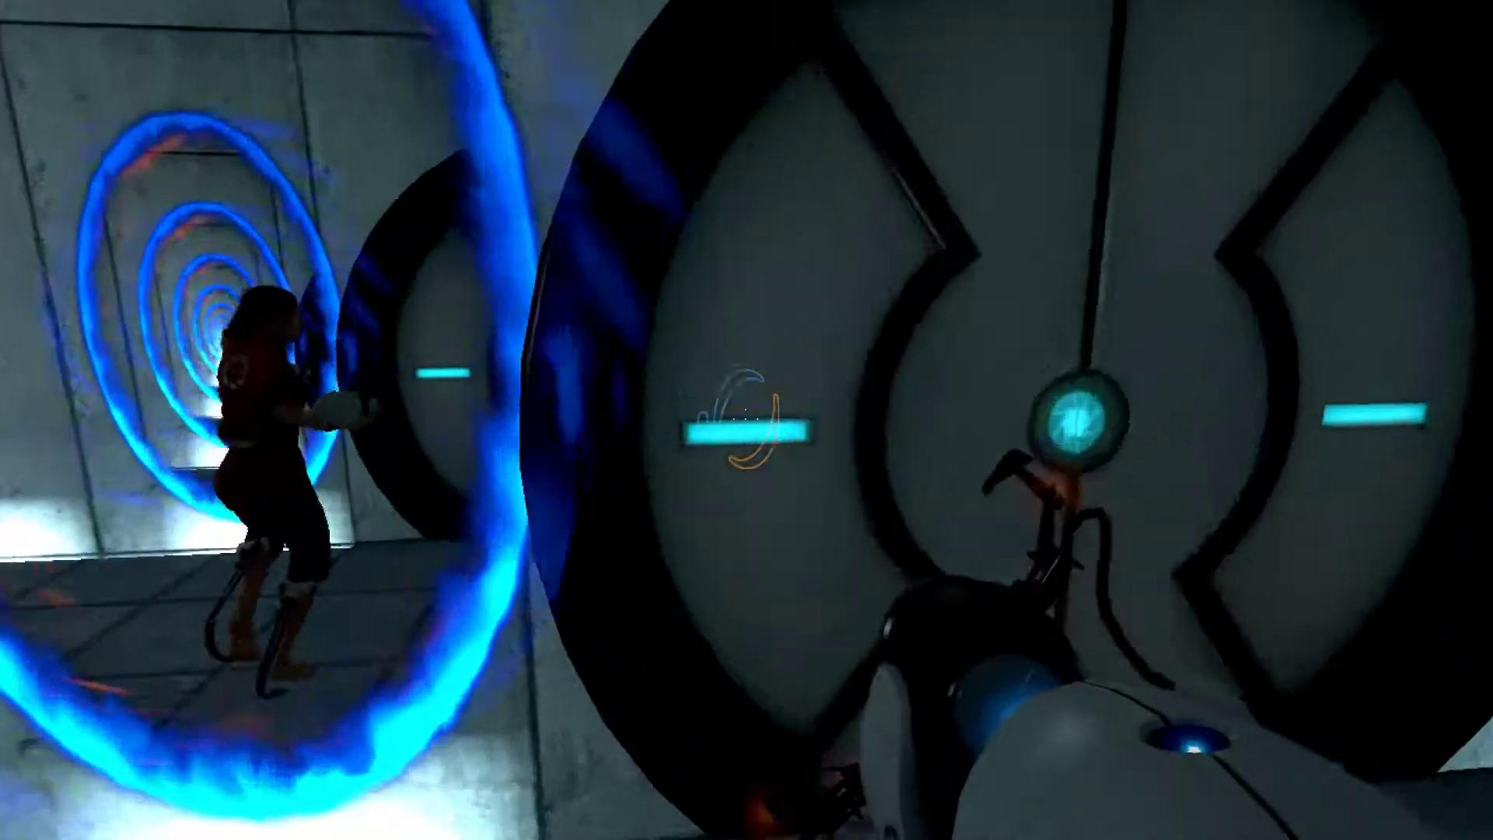
pyautogui.press('w')
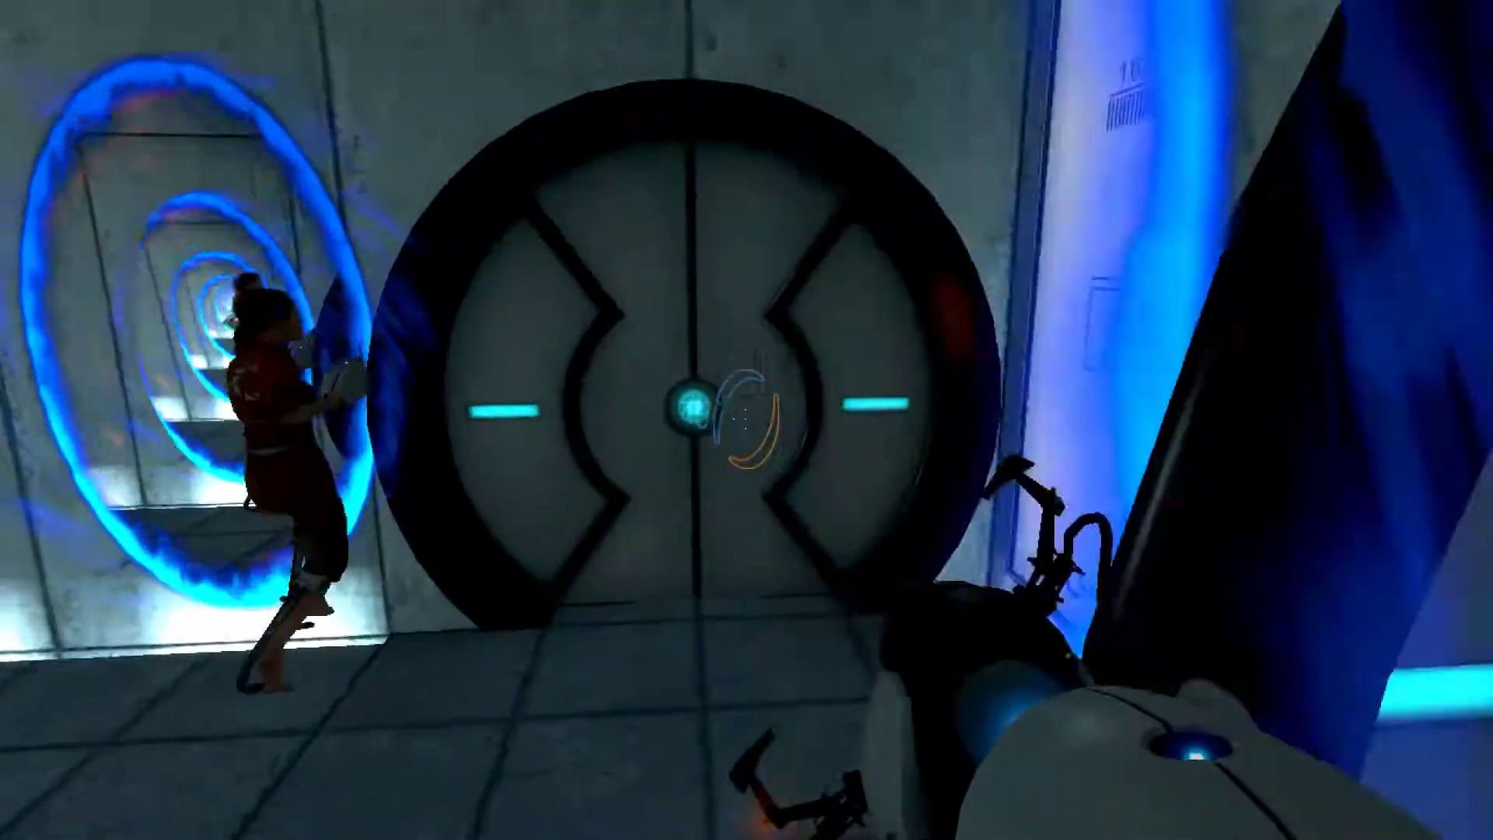
# - Walk up to the blue portal and pass through it toward the turrets
pyautogui.press('w')
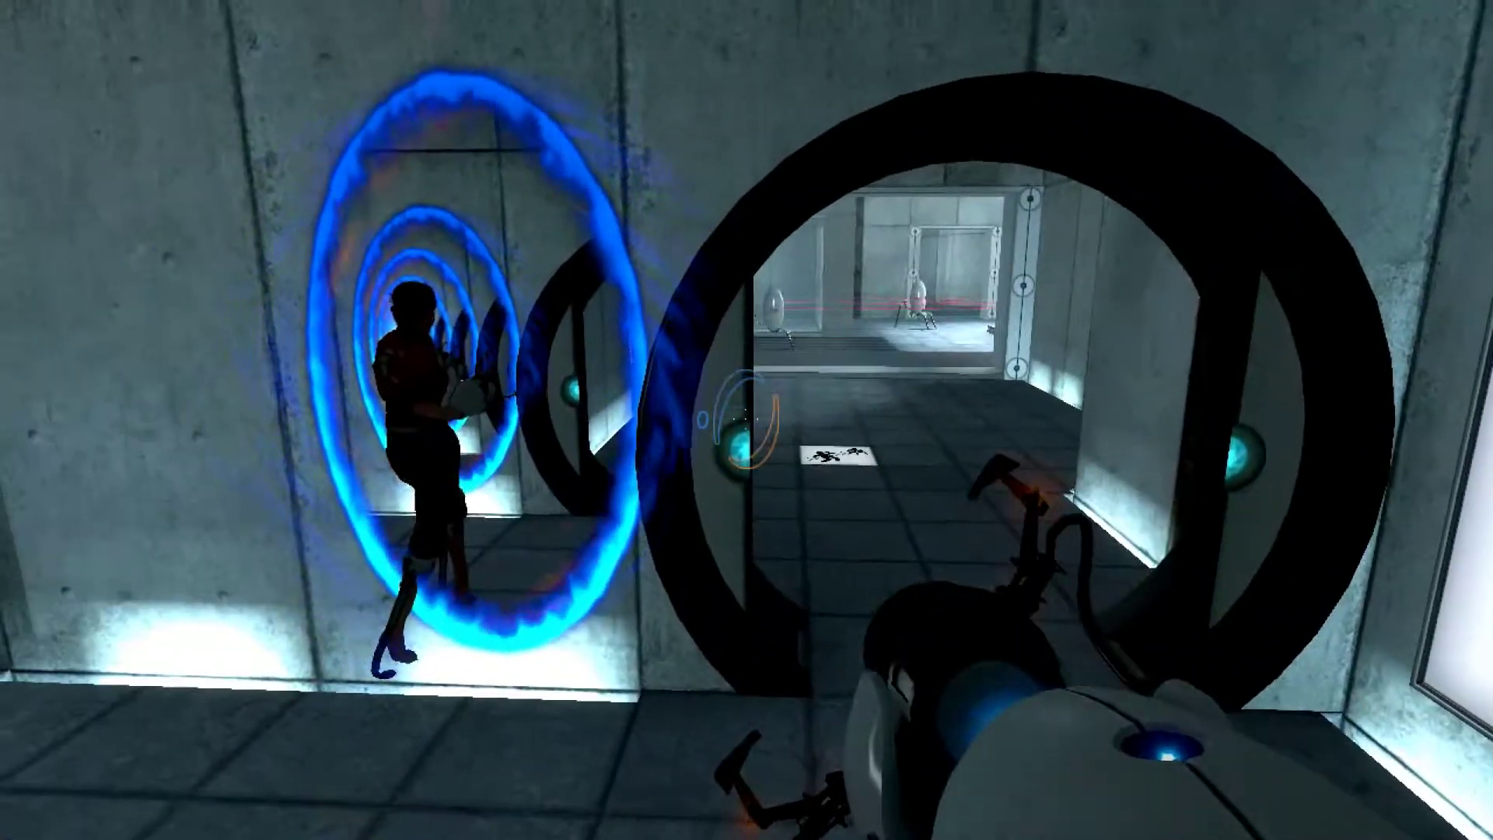
pyautogui.press('w')
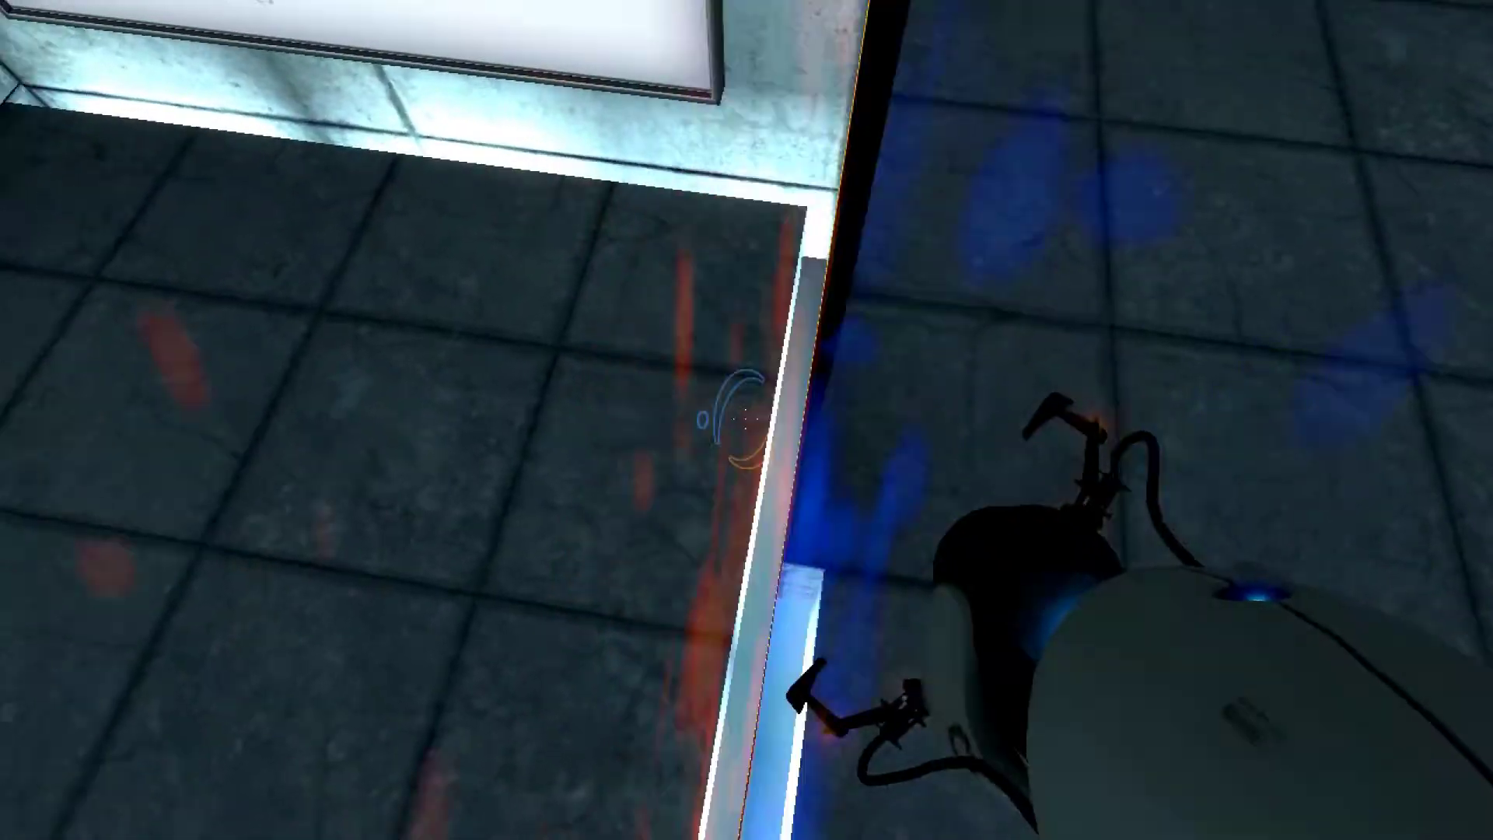
pyautogui.press('w')
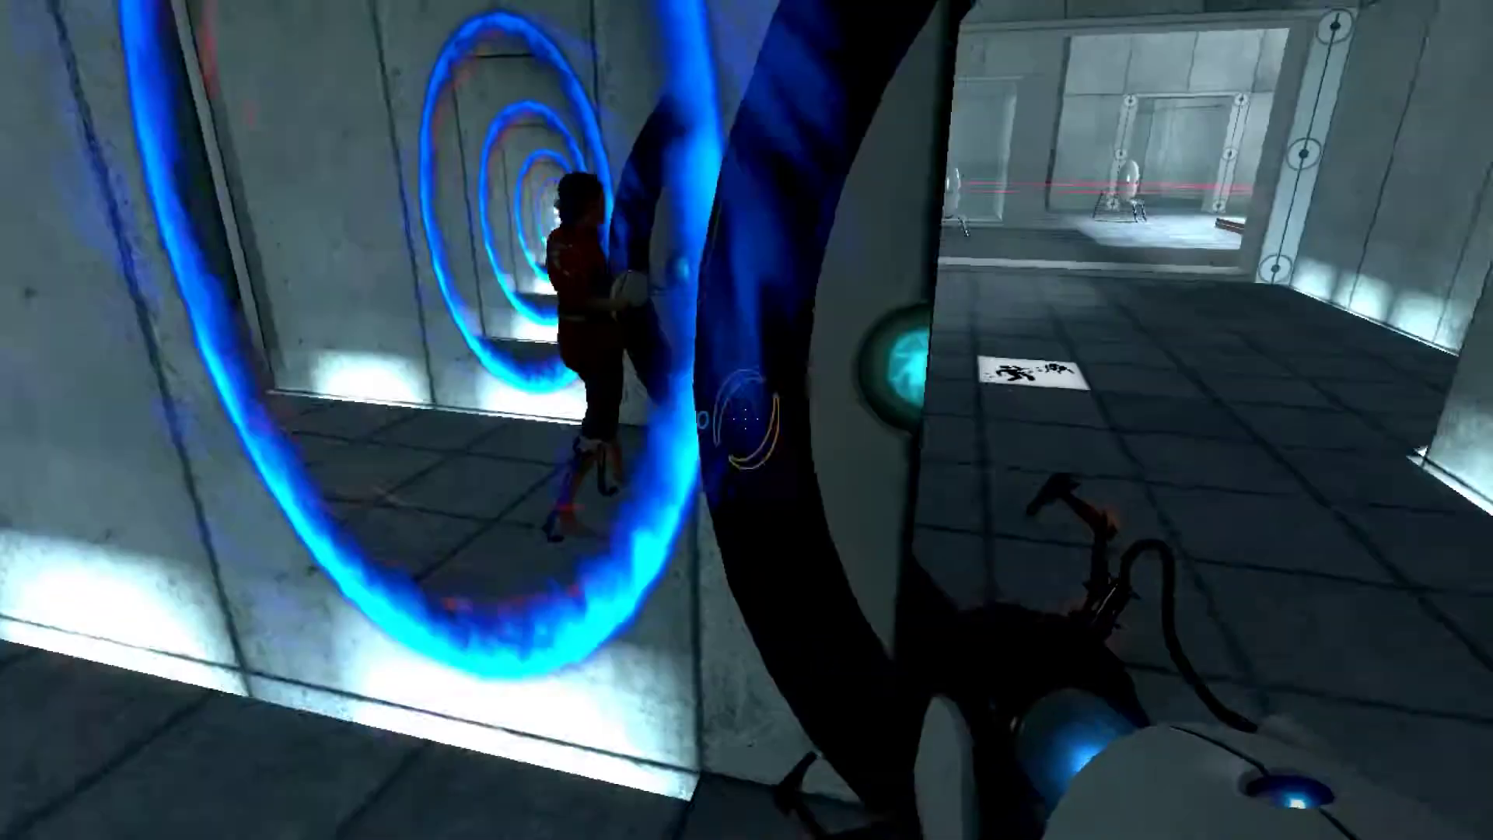
pyautogui.press('w')
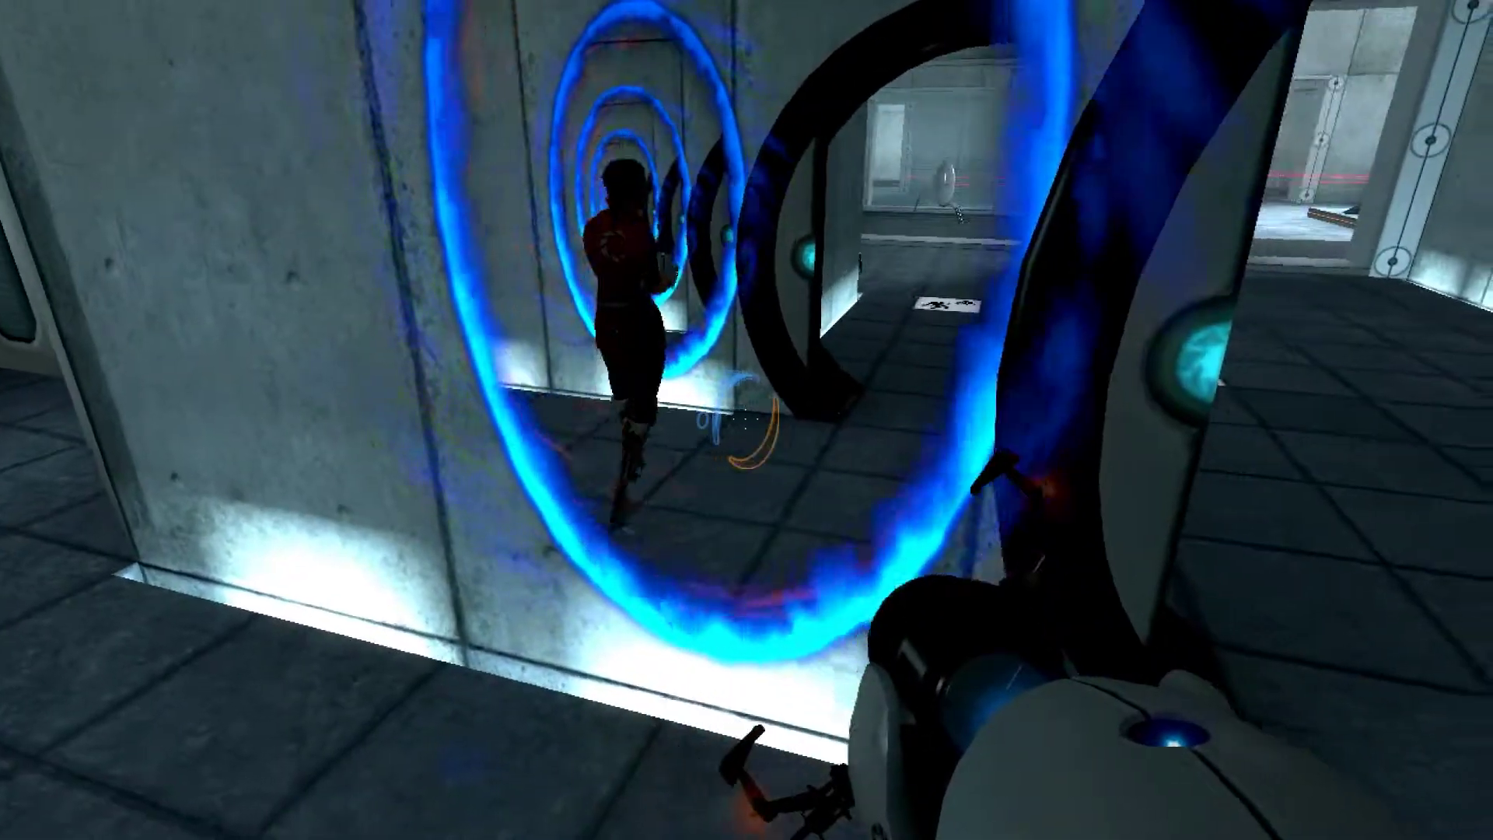
pyautogui.press('w')
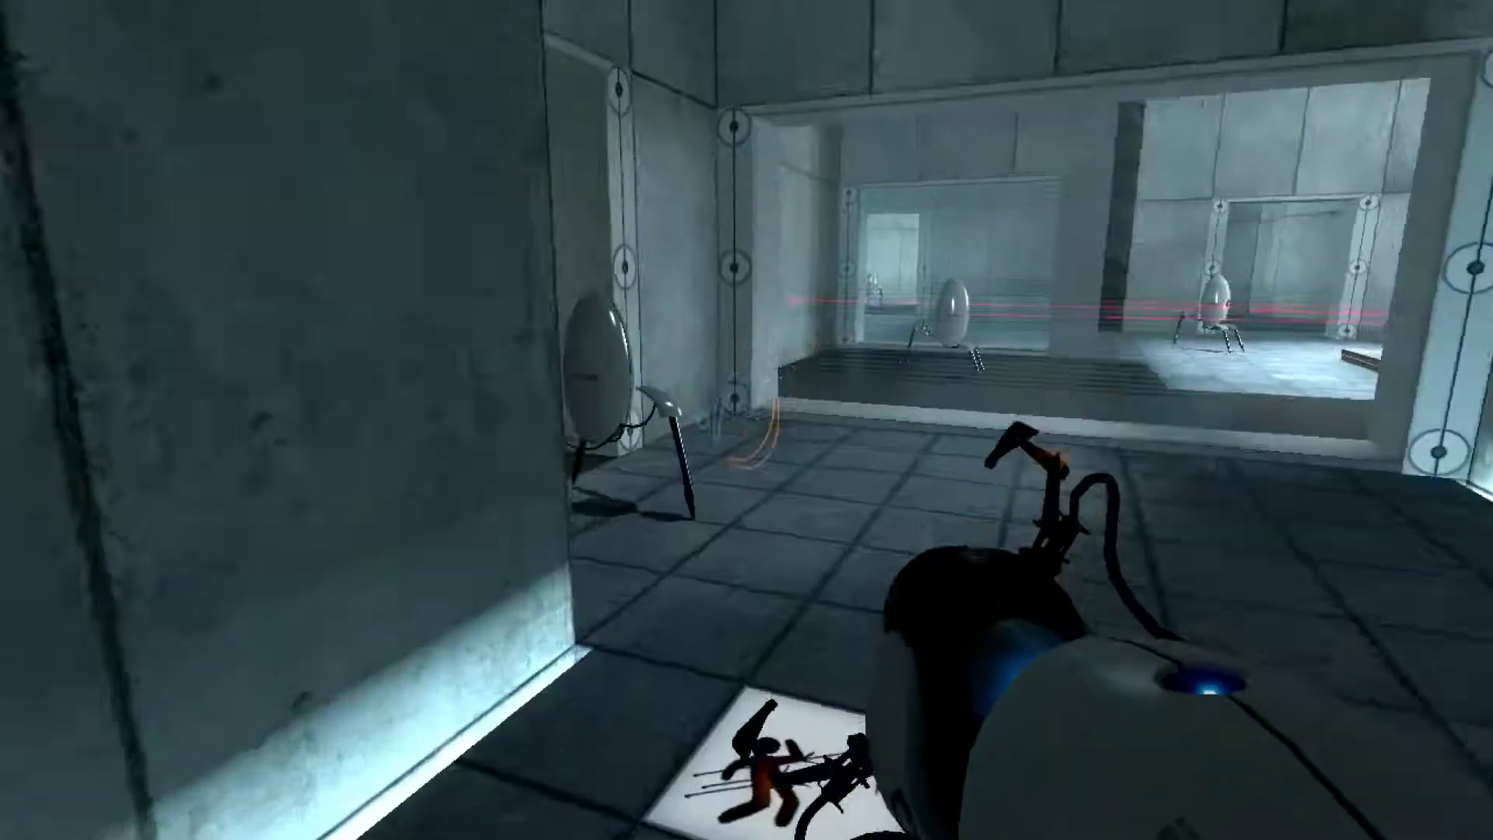
# - Approach the nearby turret, then pass through a portal toward the doorway turret
pyautogui.press('w')
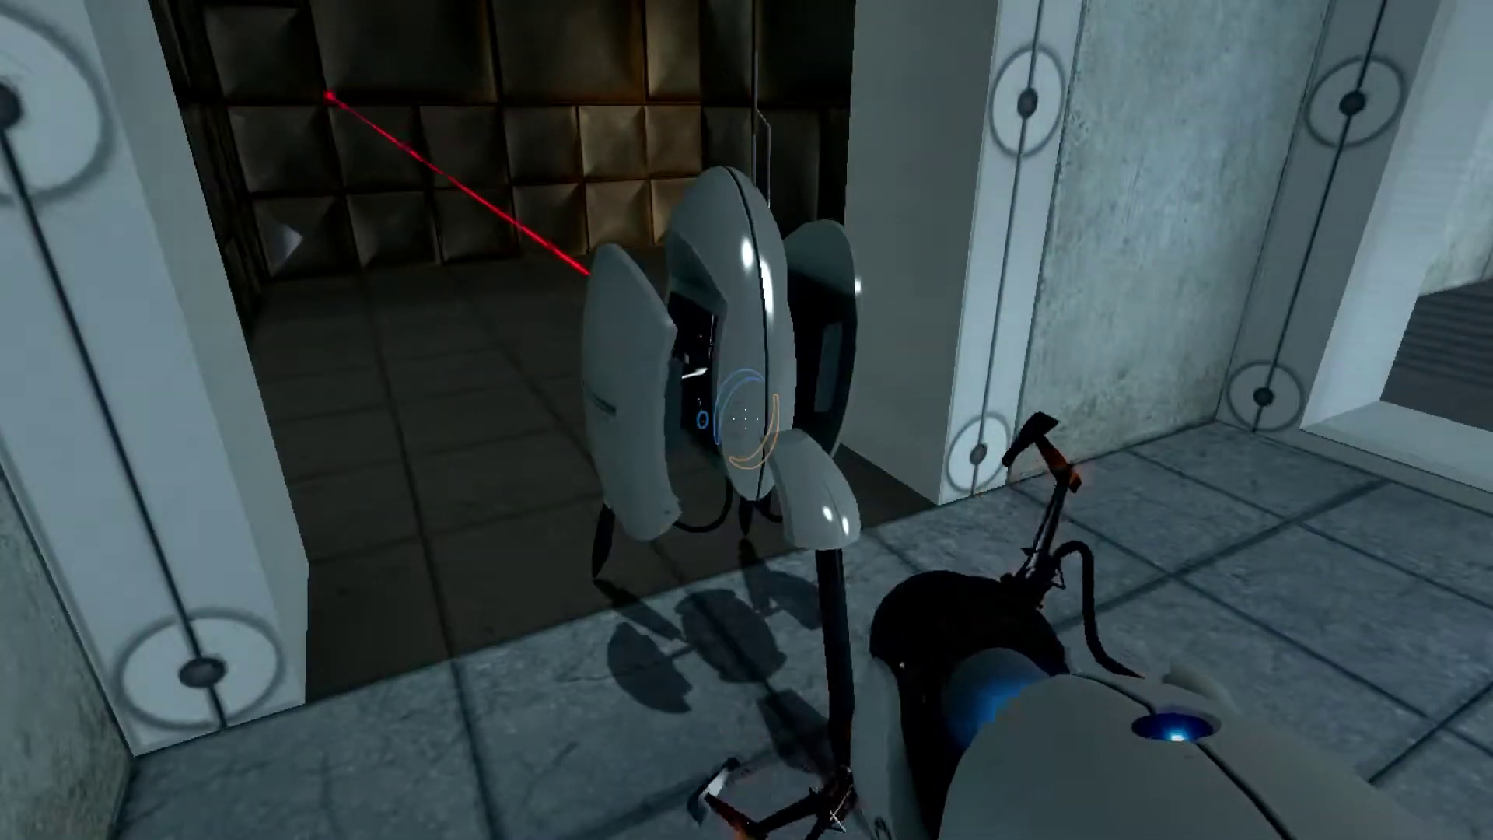
pyautogui.press('w')
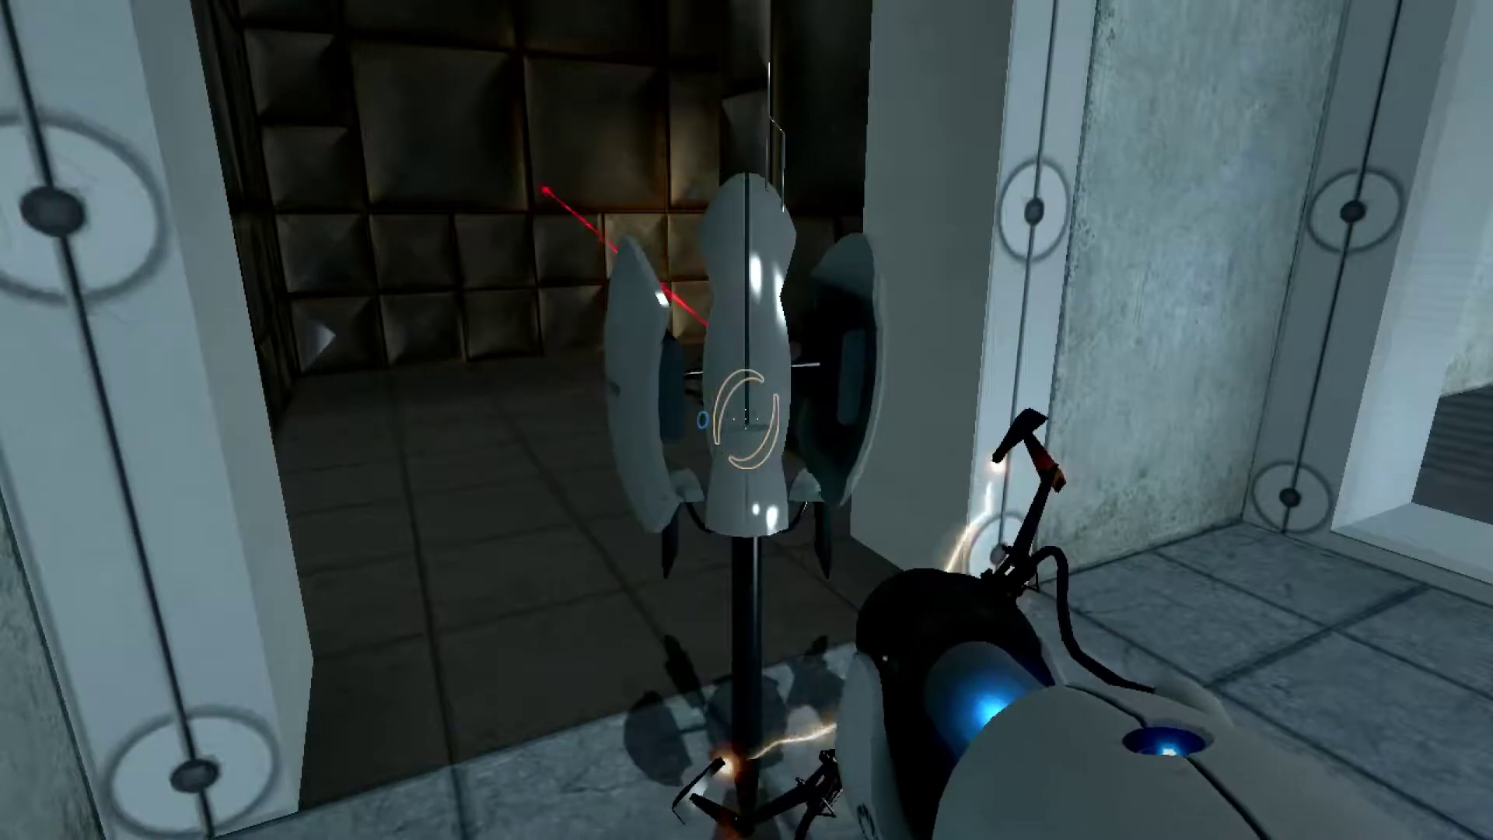
pyautogui.press('w')
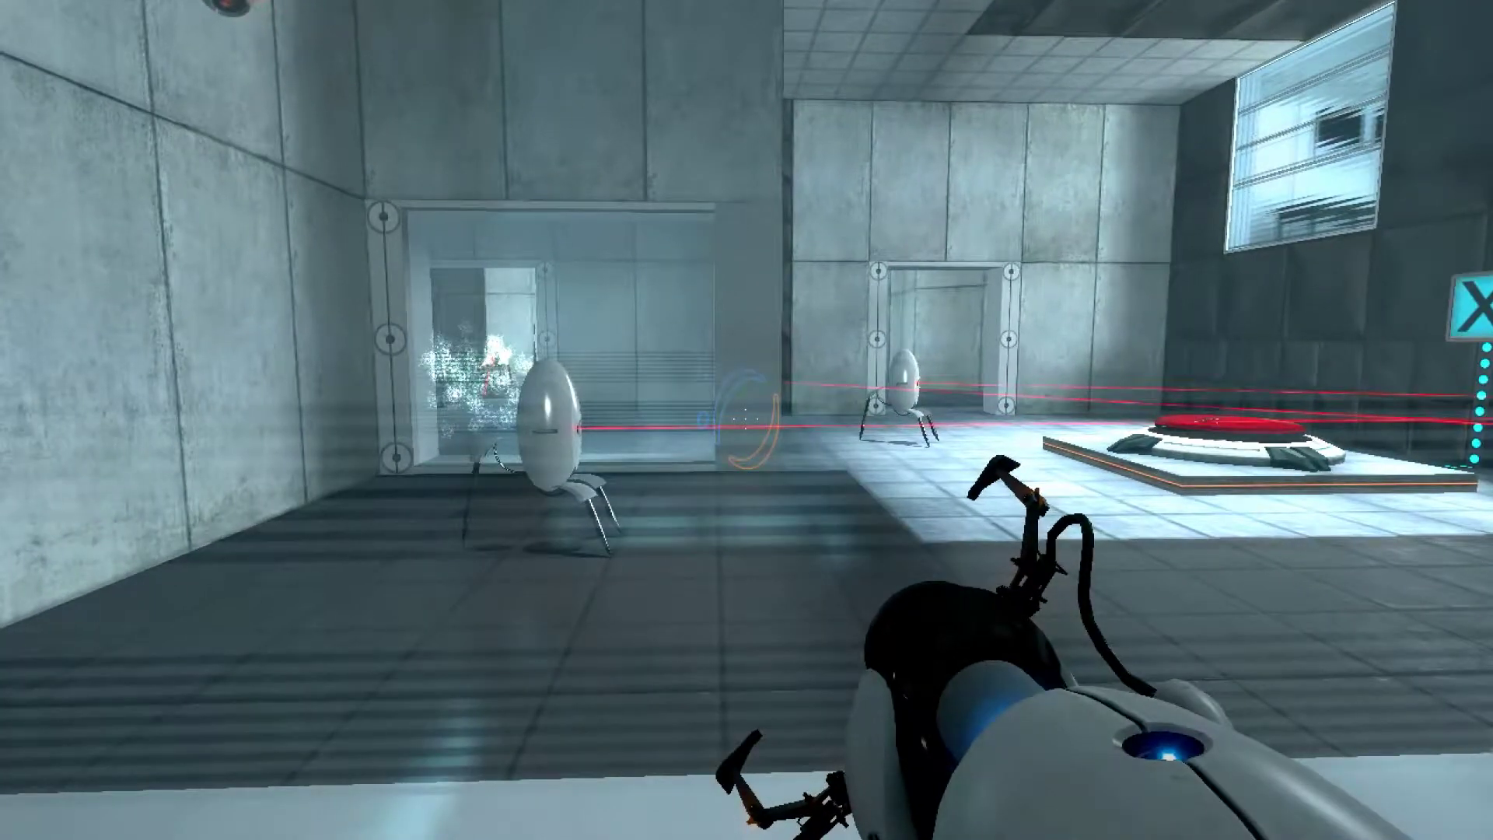
pyautogui.press('w')
pyautogui.press('w')
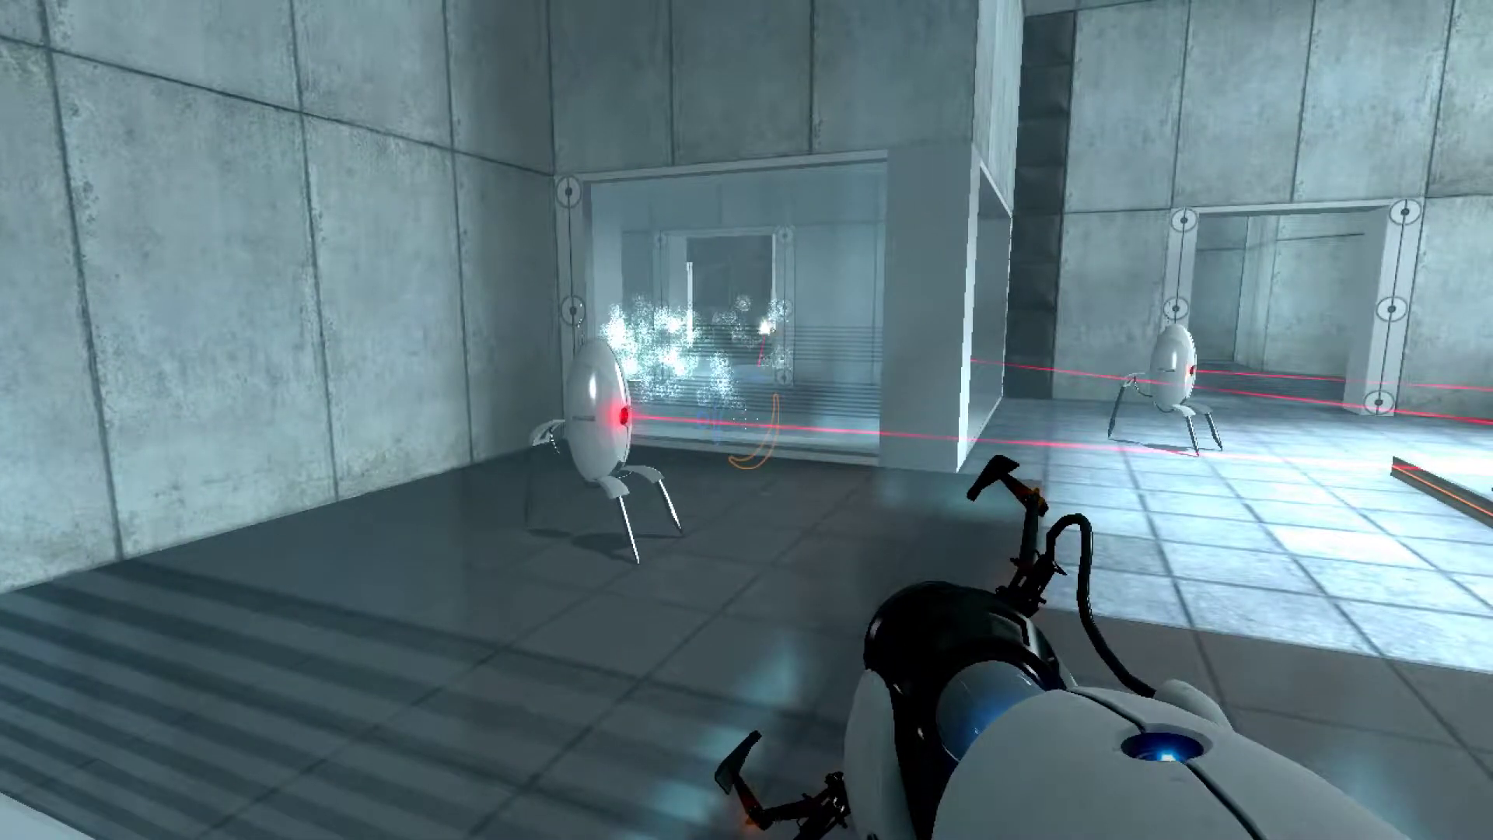
pyautogui.press('w')
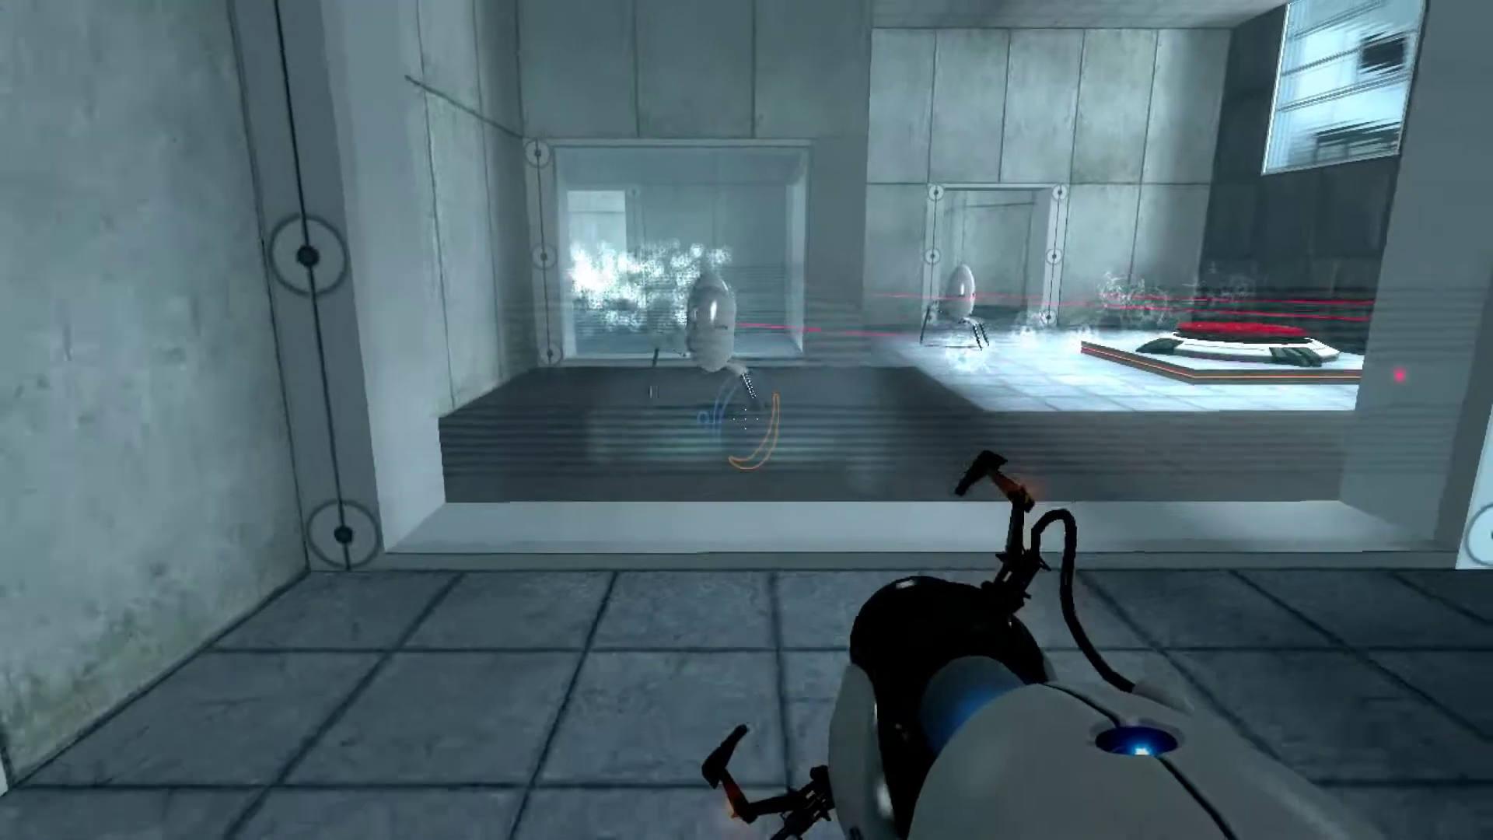
pyautogui.press('w')
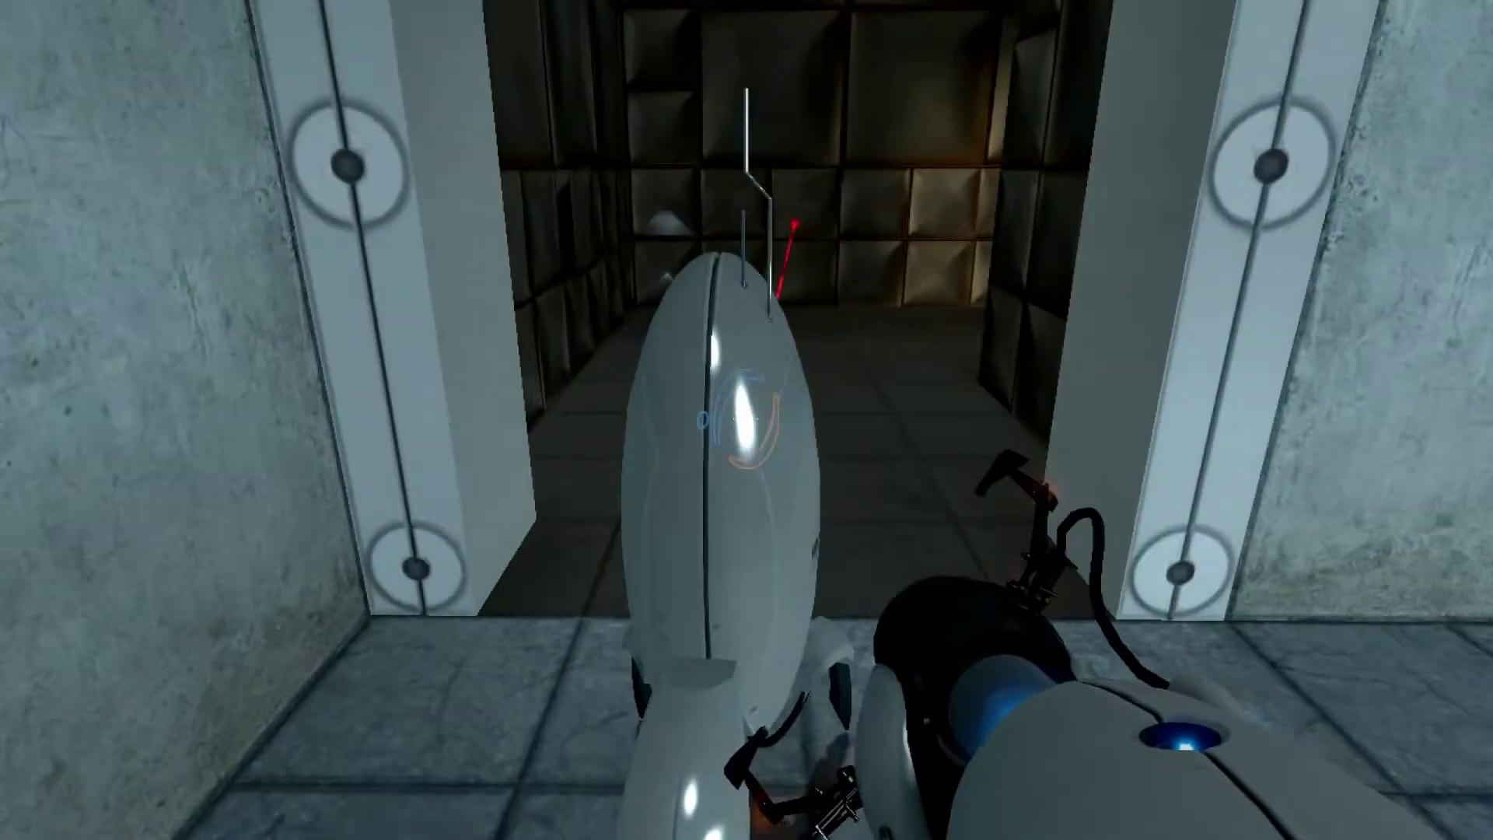
pyautogui.press('w')
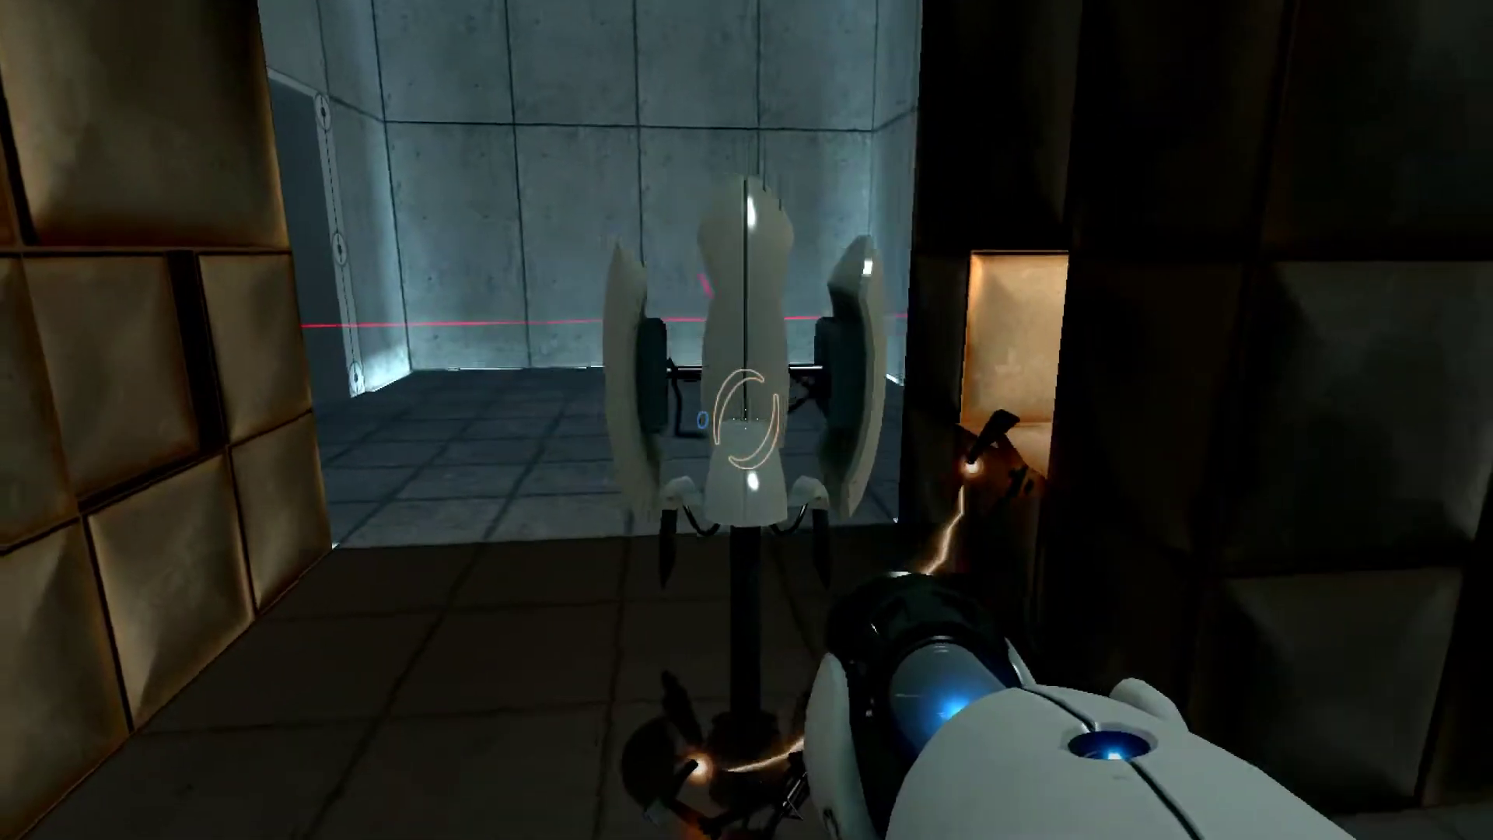
# - Carry the turret across the room, set it down and reposition beside it
pyautogui.press('w')
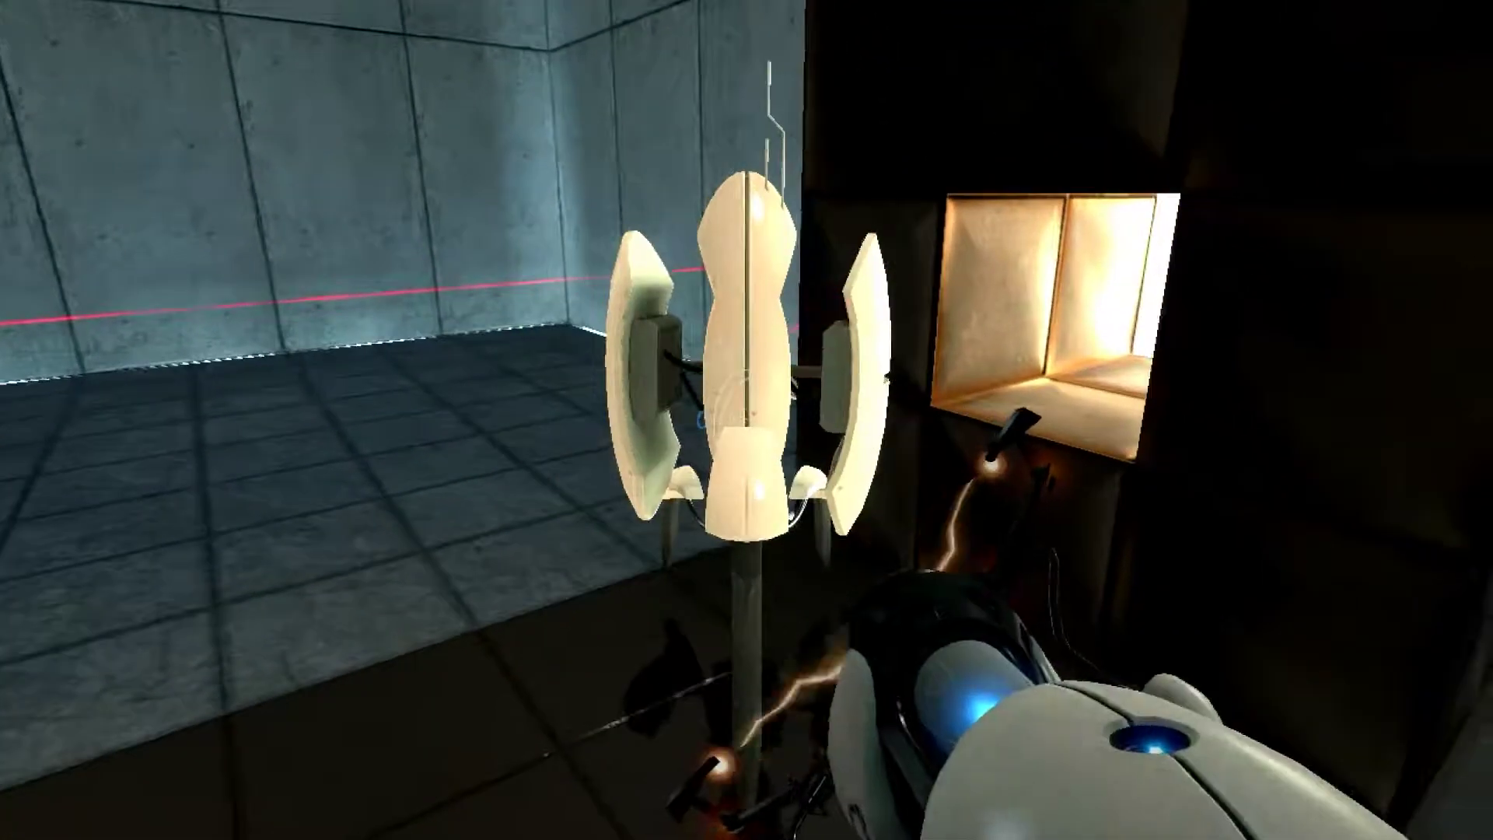
pyautogui.press('w')
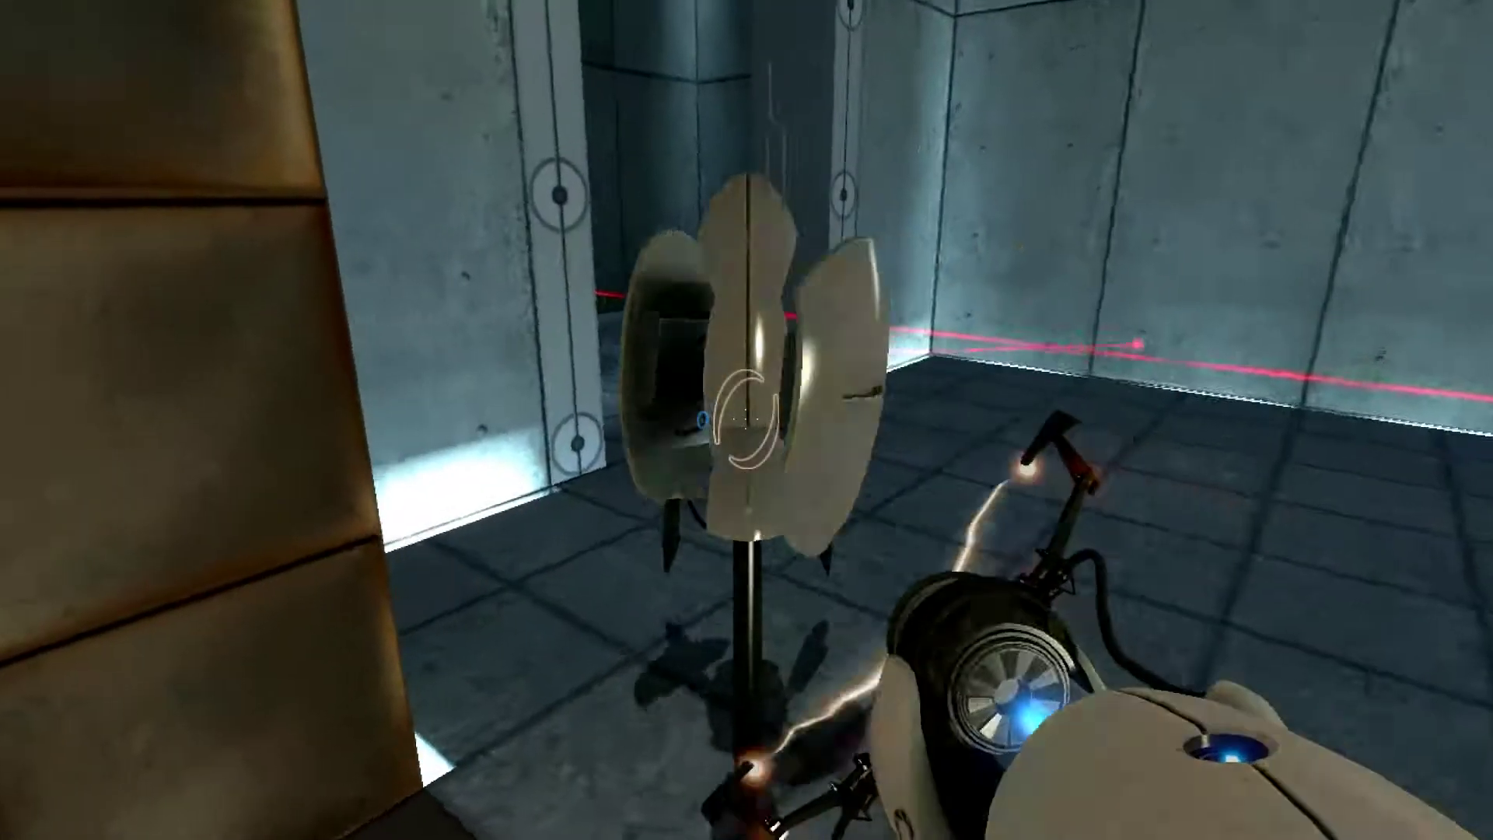
pyautogui.press('w')
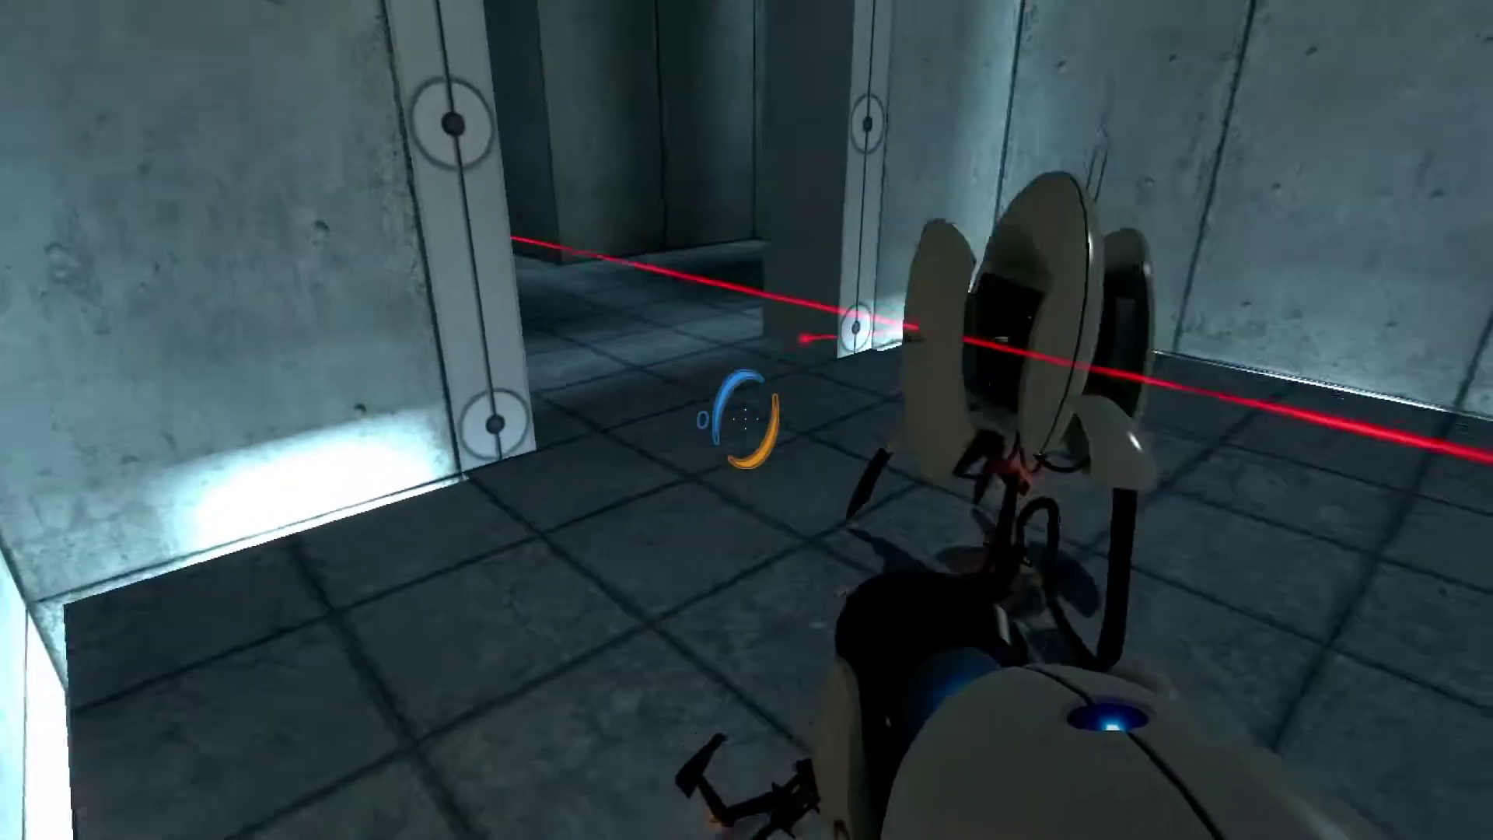
pyautogui.press('w')
pyautogui.press('w')
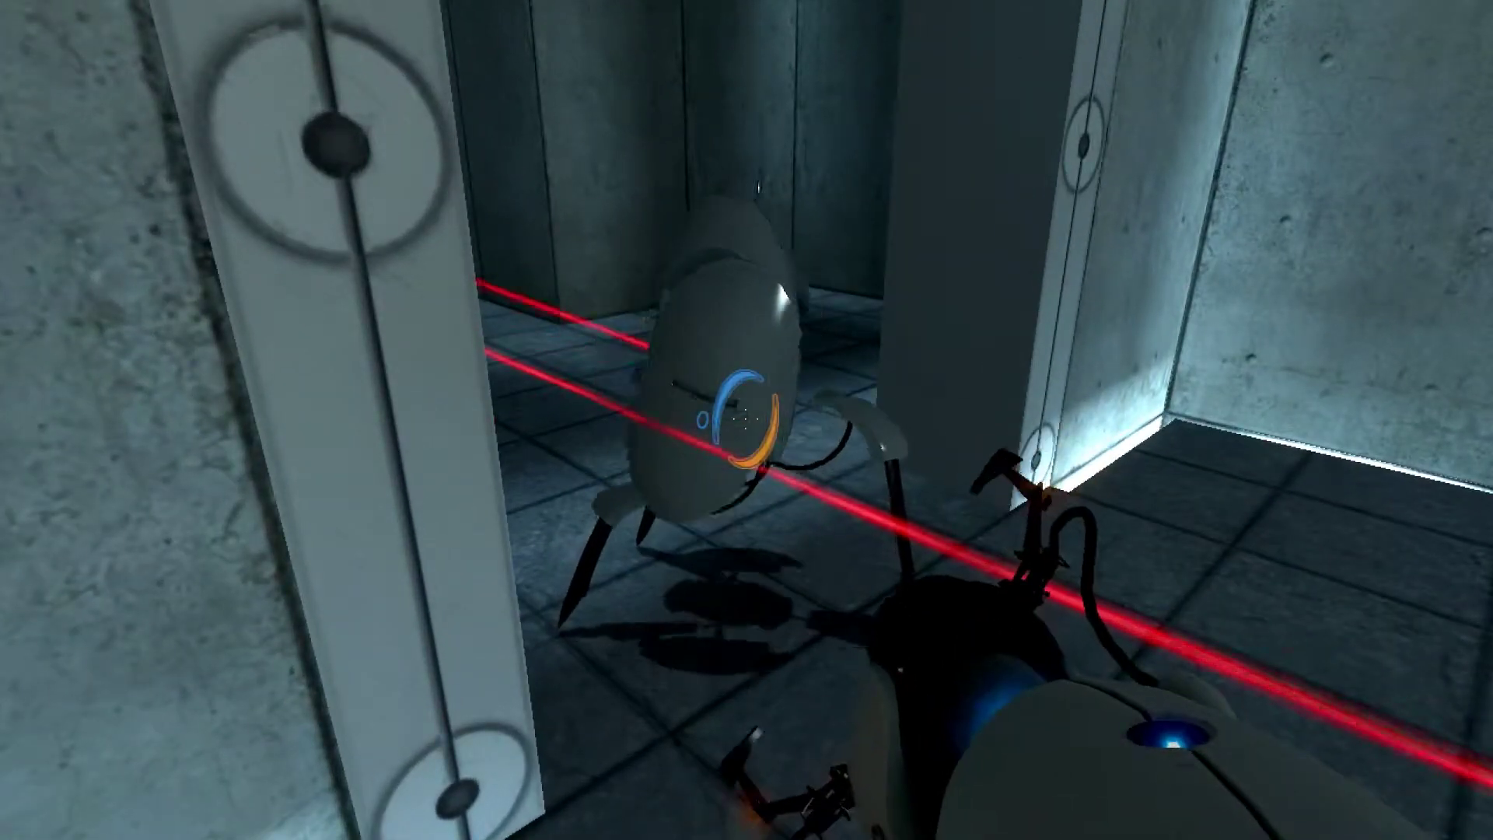
pyautogui.press('s')
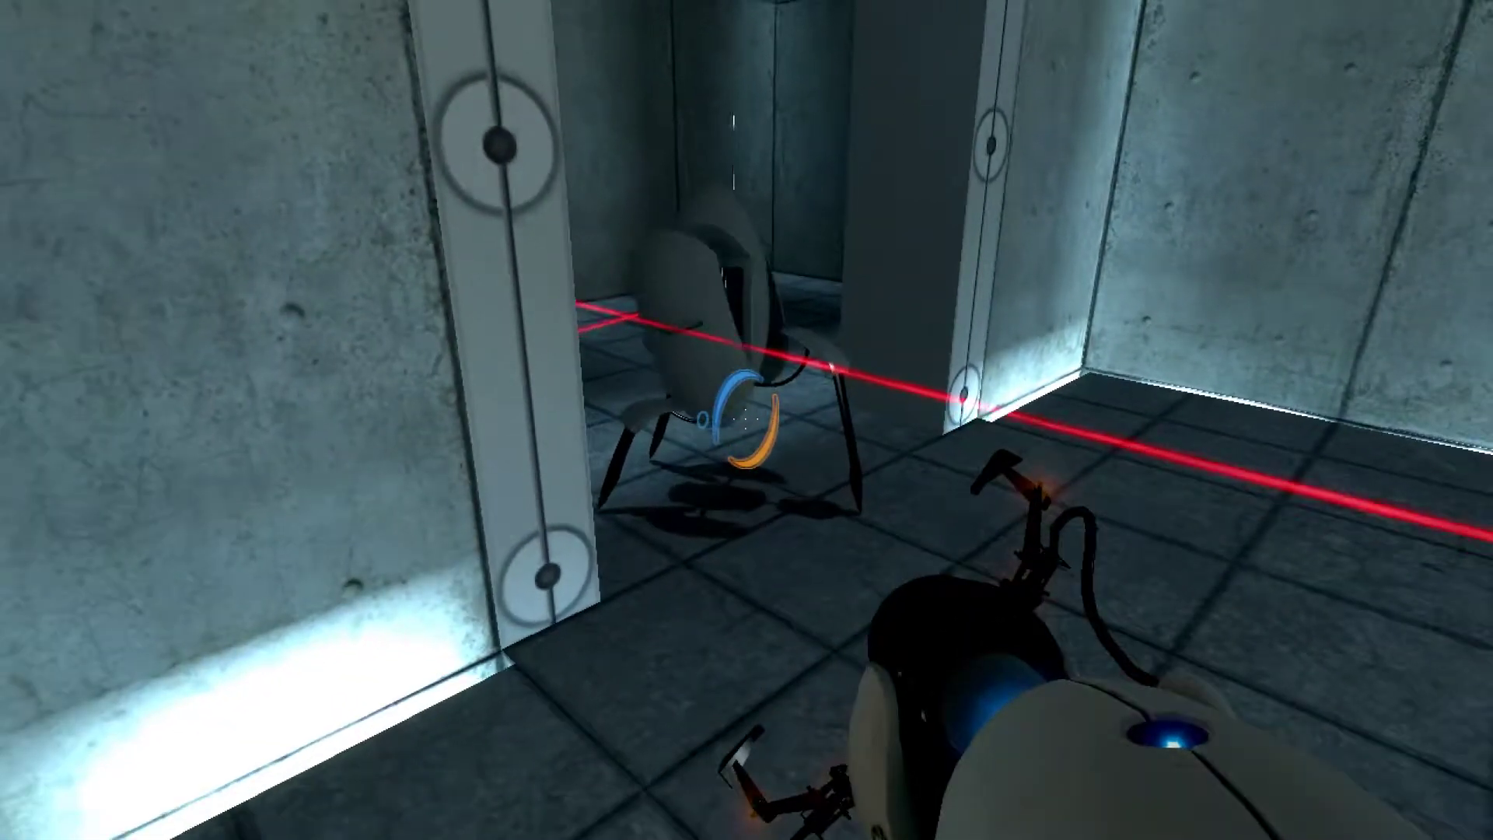
pyautogui.press('w')
pyautogui.press('w')
pyautogui.press('w')
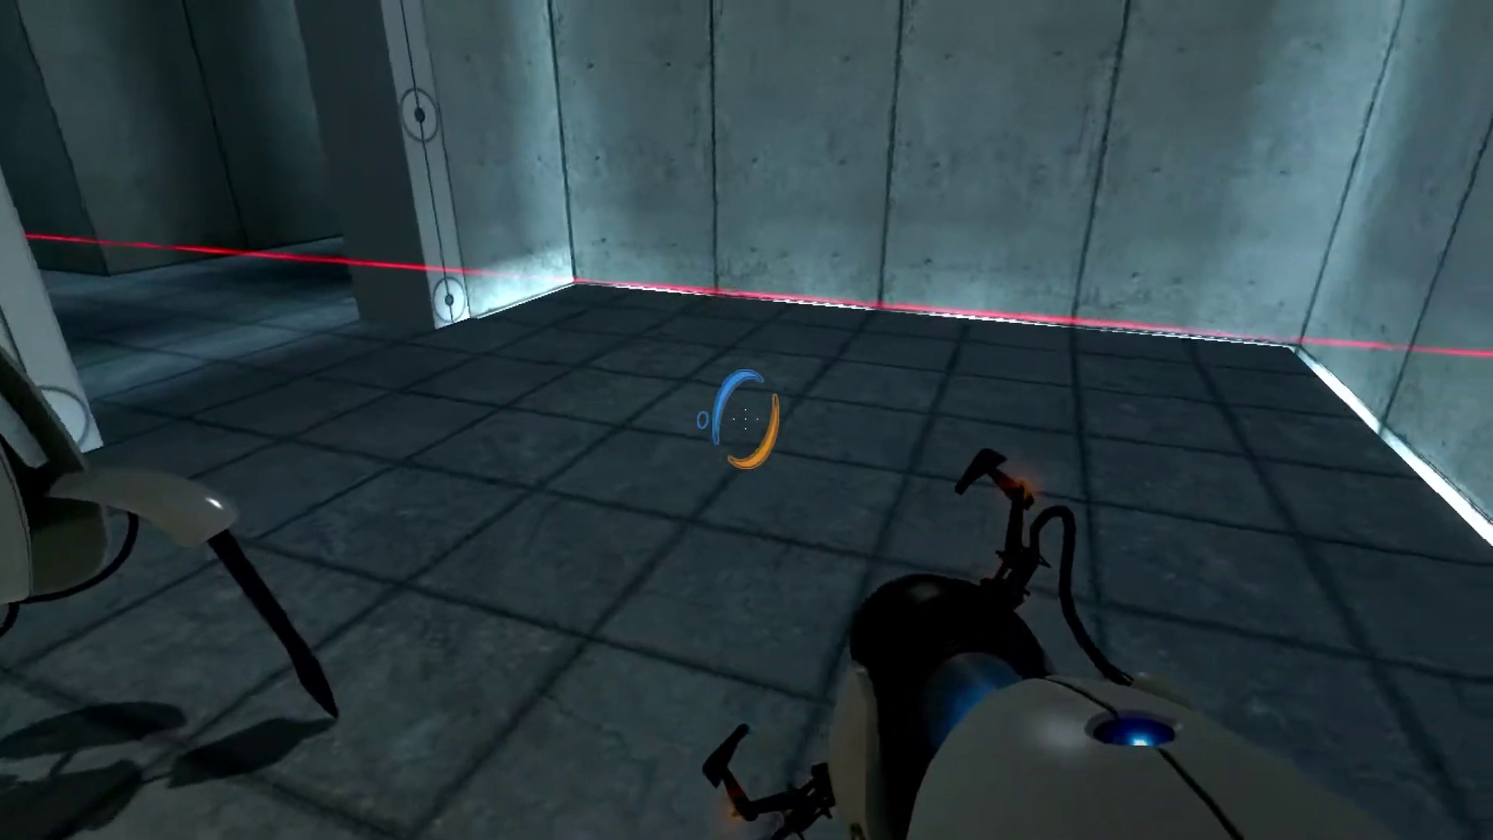
# - Place an orange floor portal and blue ceiling portal, then drop the turret through
pyautogui.rightClick(747, 420)
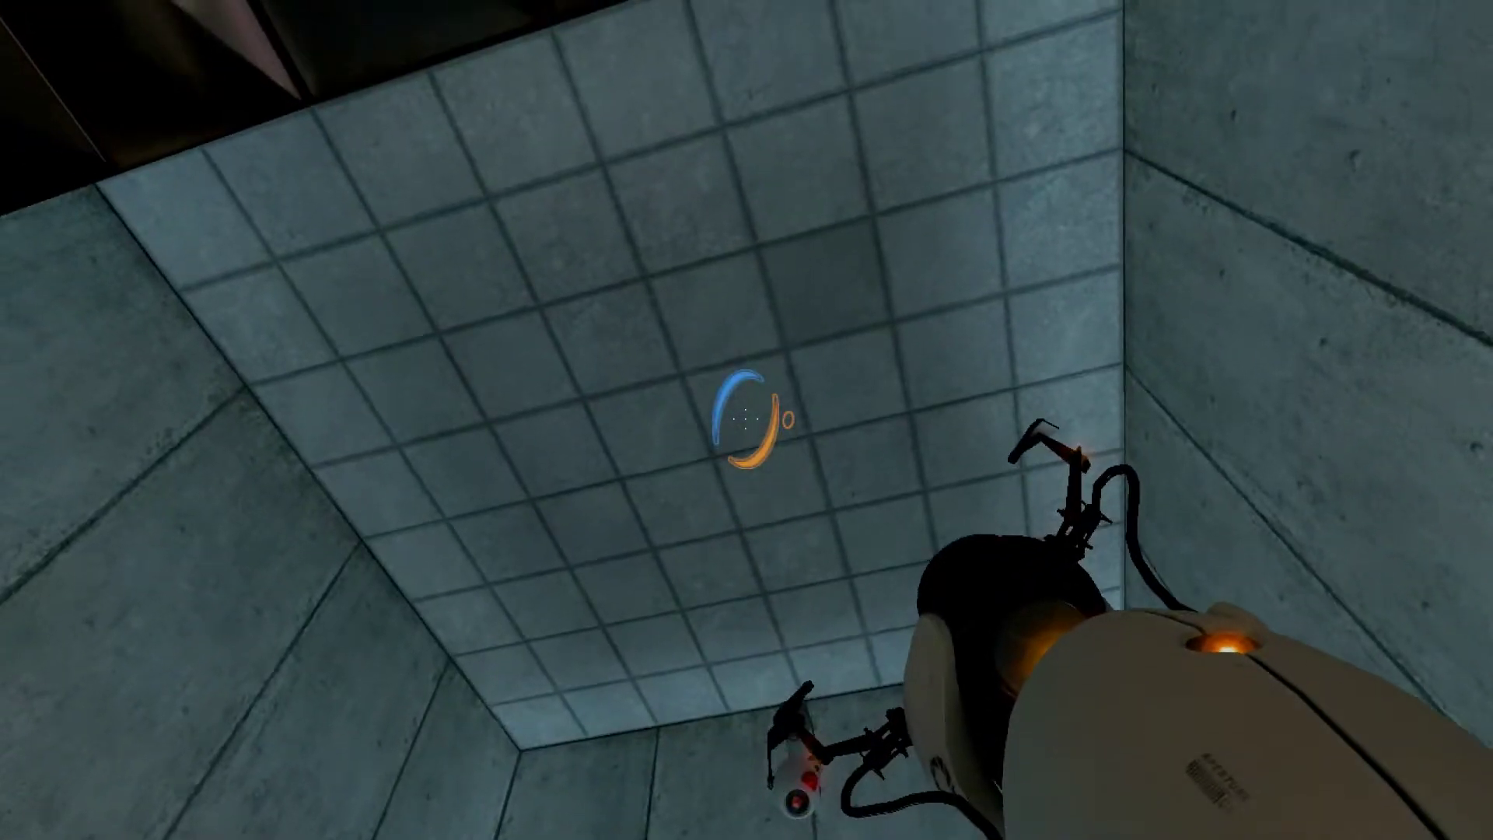
pyautogui.click(747, 421)
pyautogui.press('w')
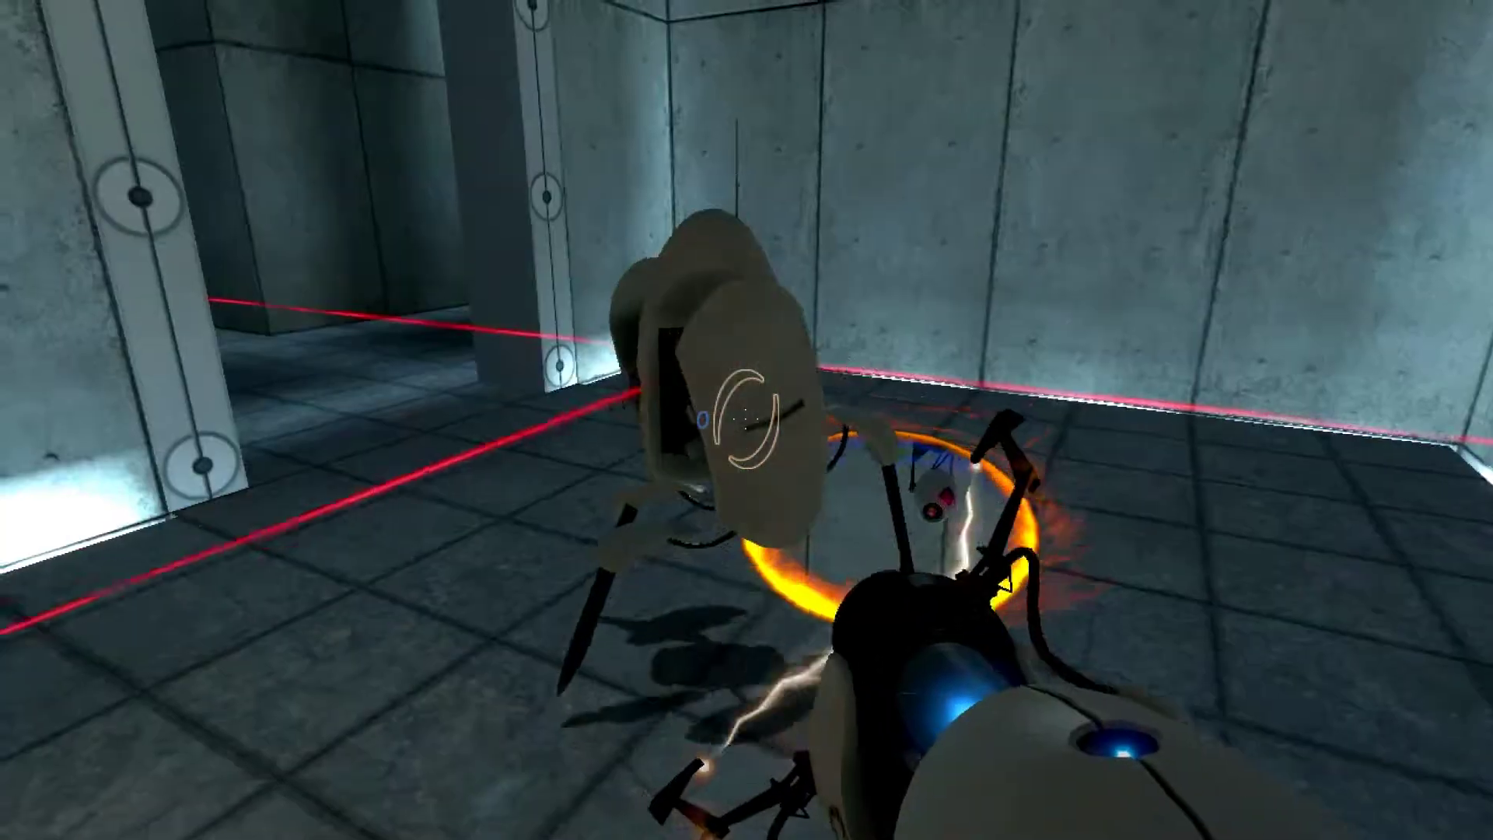
pyautogui.press('s')
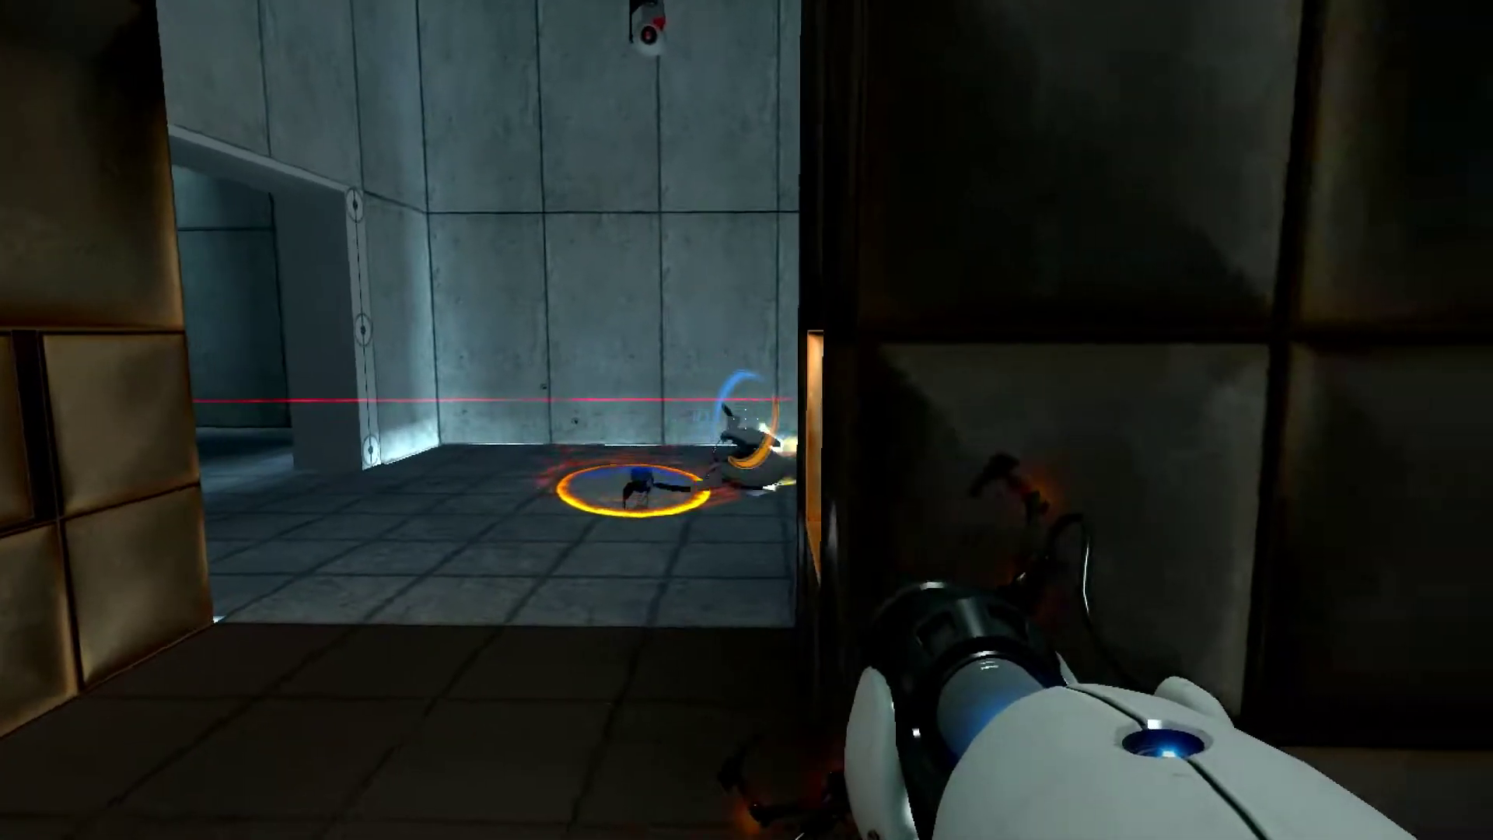
pyautogui.press('w')
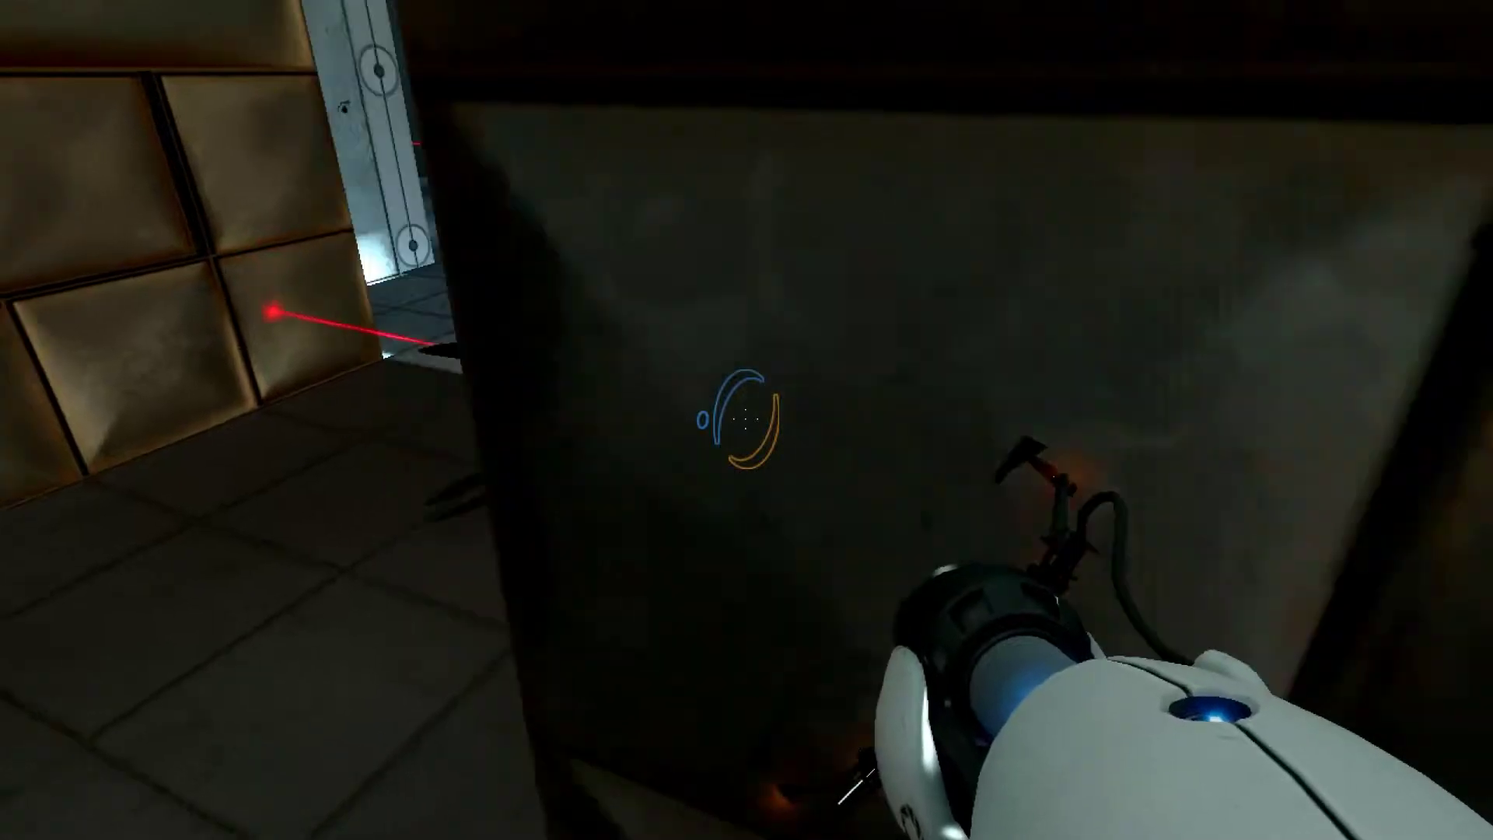
pyautogui.press('w')
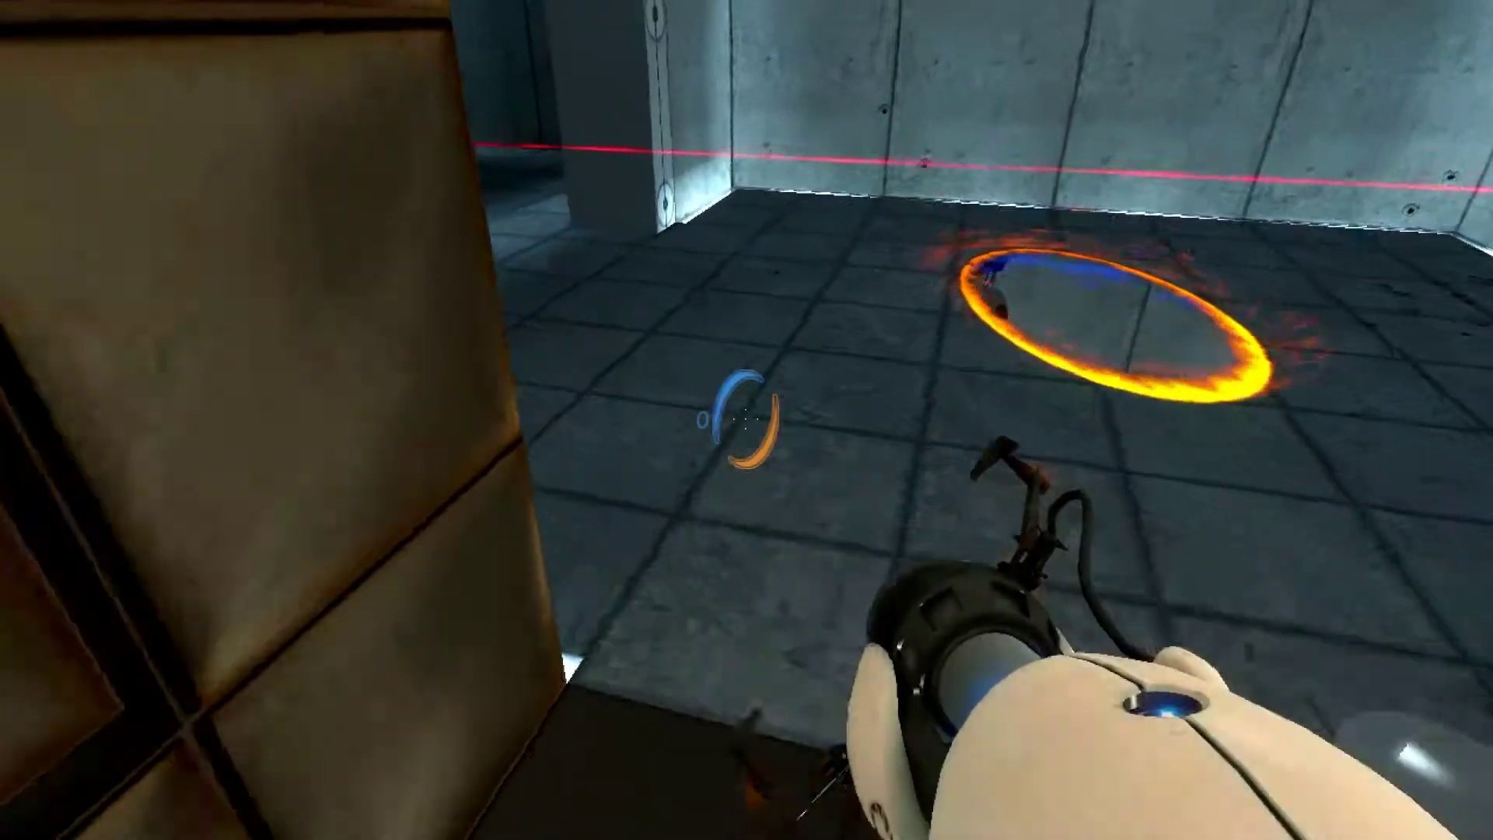
# - Walk through the laser doorway toward the firing turret and turn away from it
pyautogui.press('w')
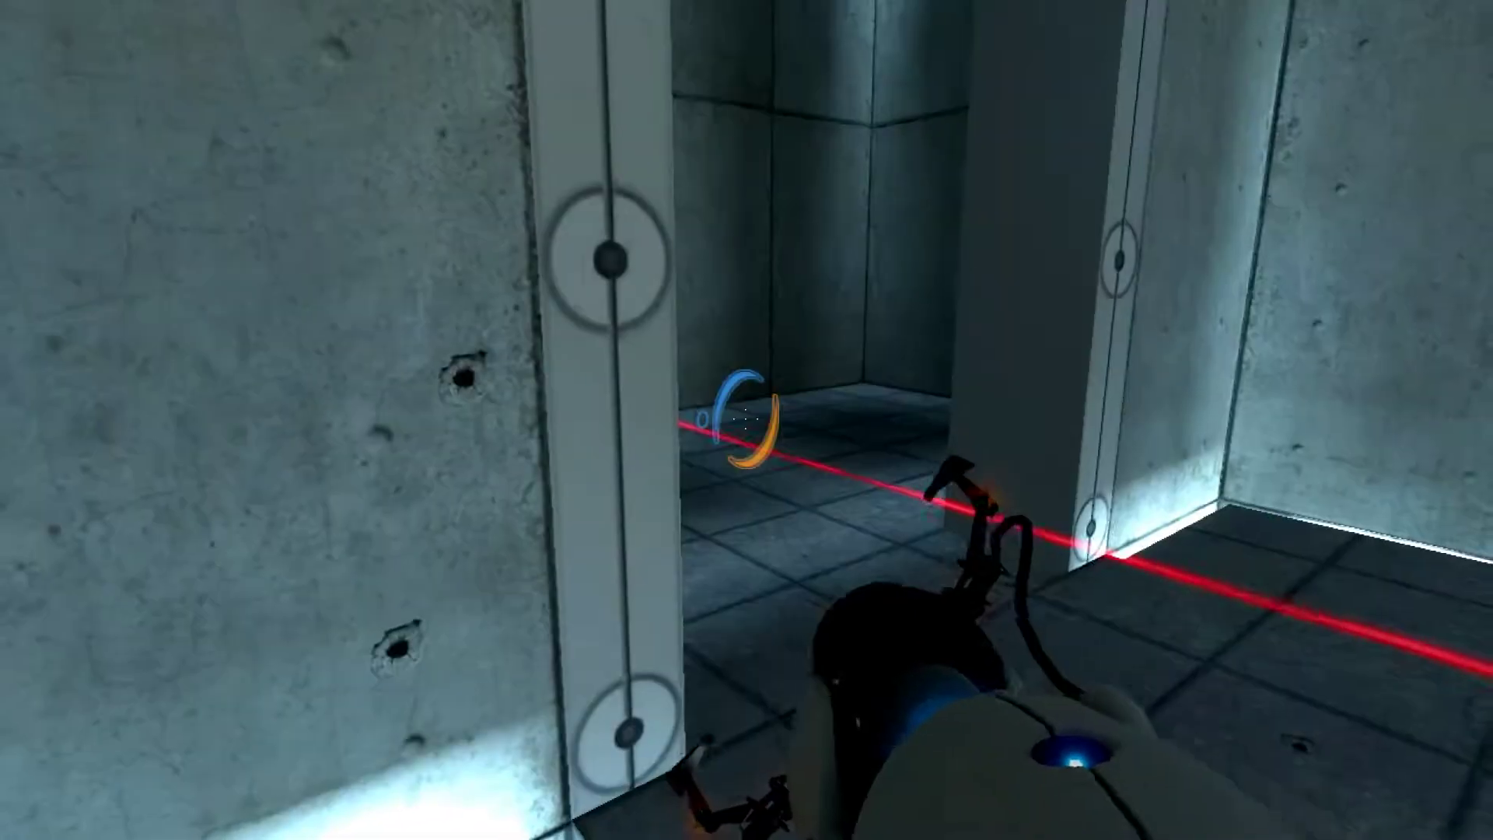
pyautogui.press('w')
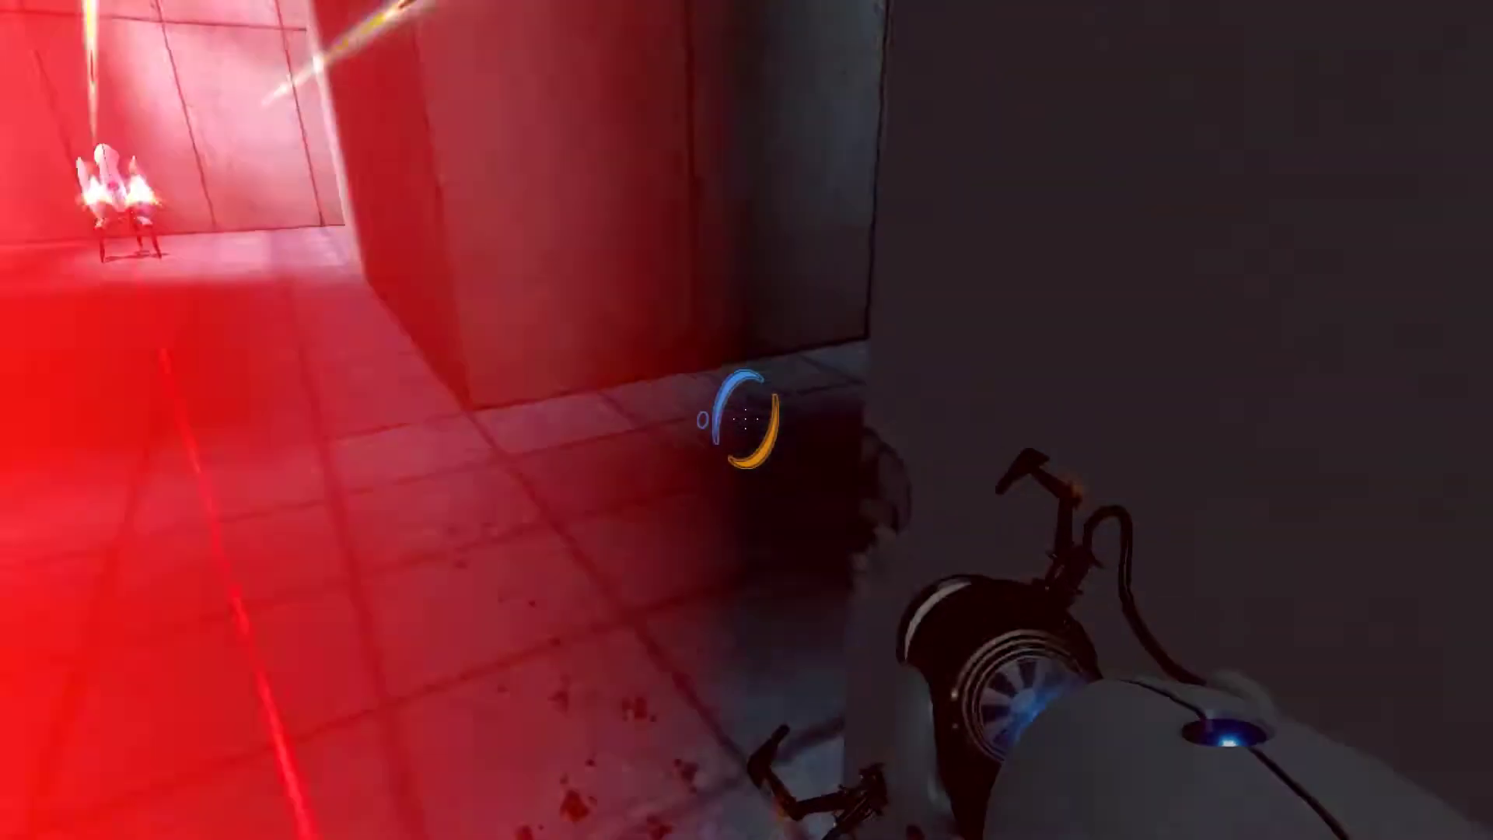
pyautogui.press('w')
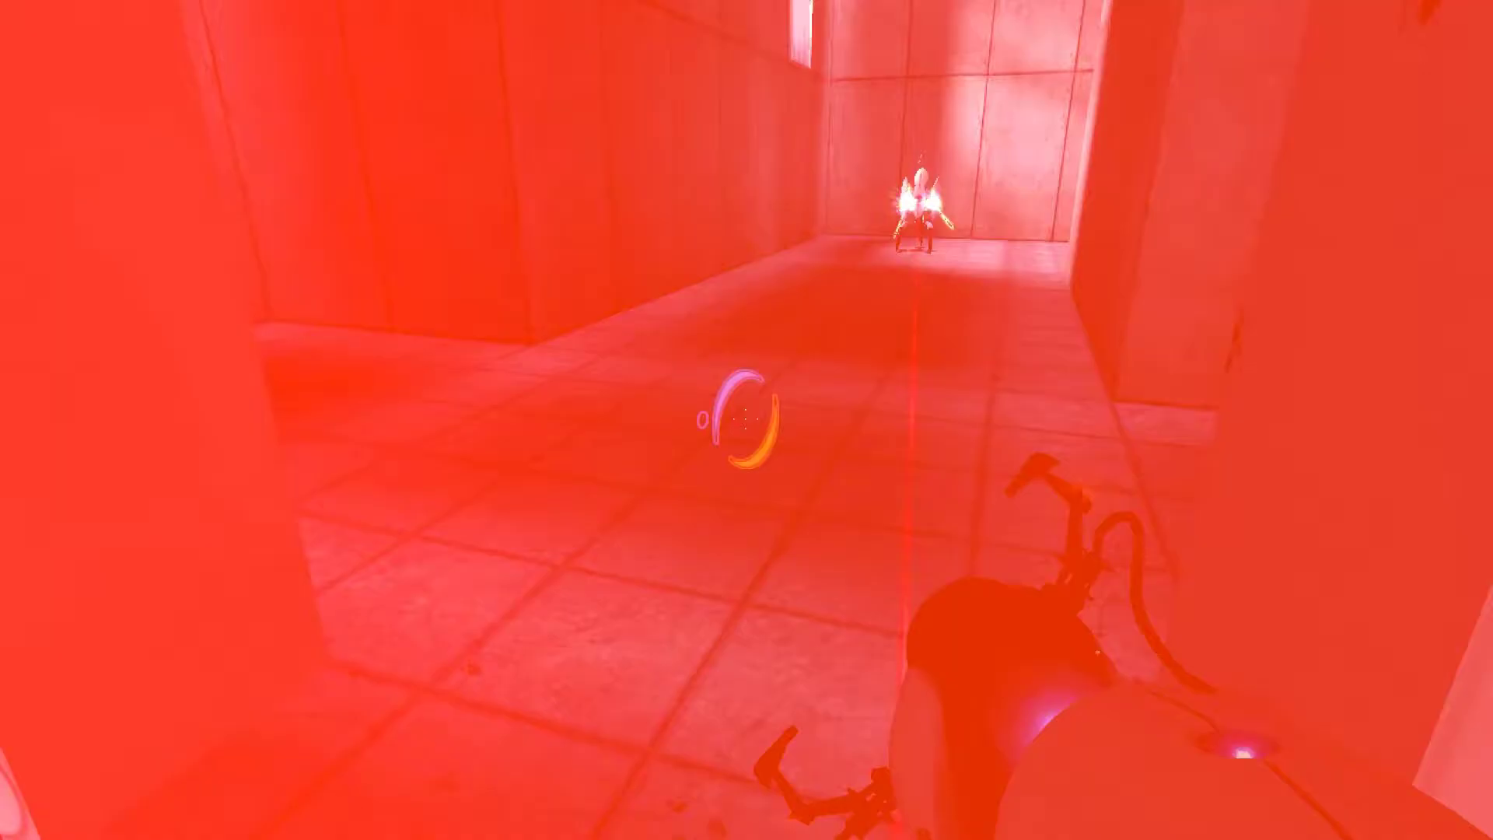
pyautogui.press('w')
# - Put an orange portal on the bullet-marked wall and walk toward it
pyautogui.rightClick(747, 420)
pyautogui.moveTo(746, 420); pyautogui.dragTo(349, 420)
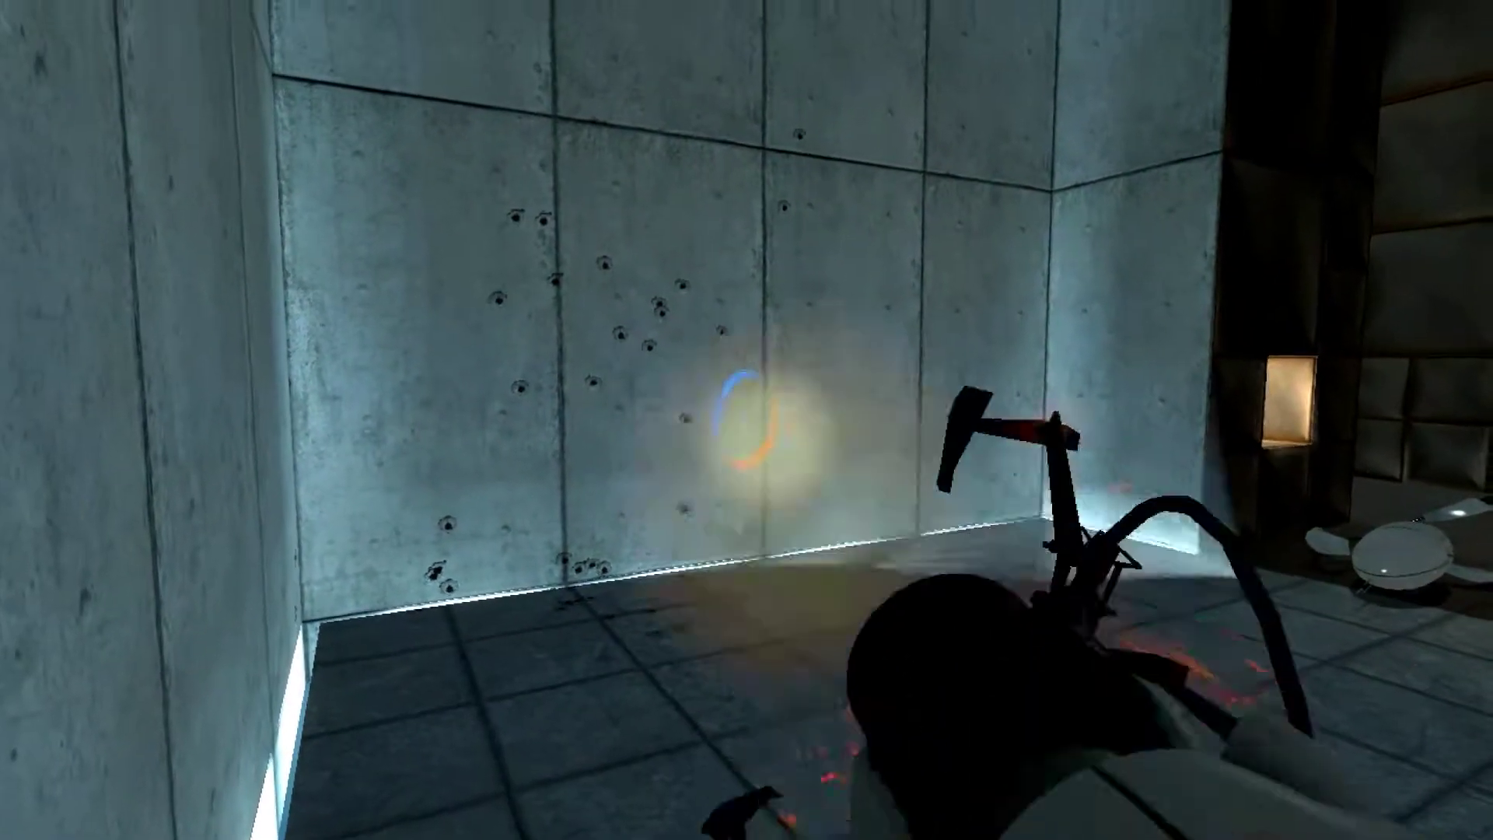
pyautogui.rightClick(748, 421)
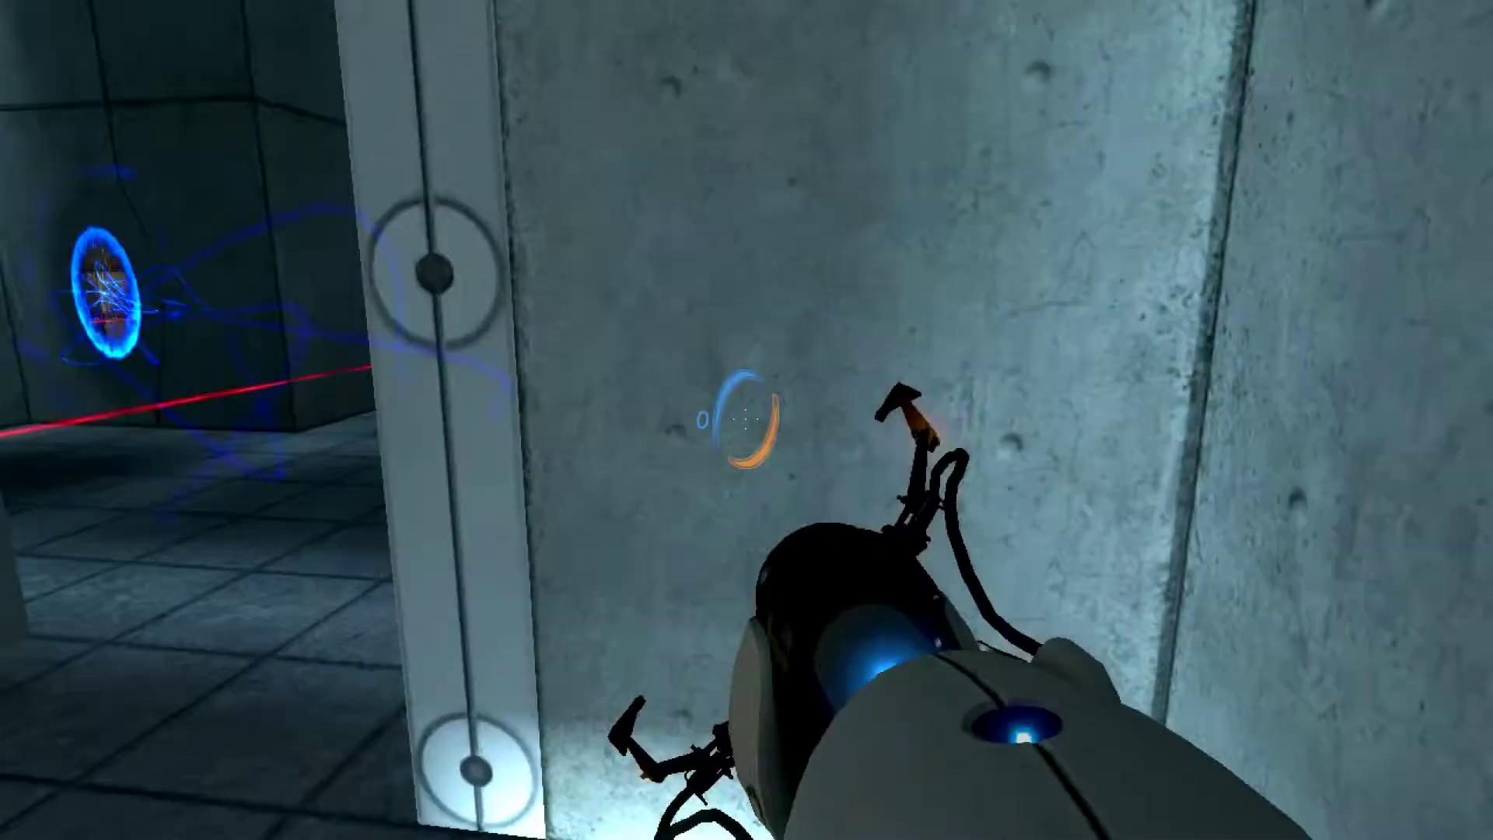
pyautogui.rightClick(747, 420)
pyautogui.press('w')
pyautogui.press('w')
pyautogui.press('w')
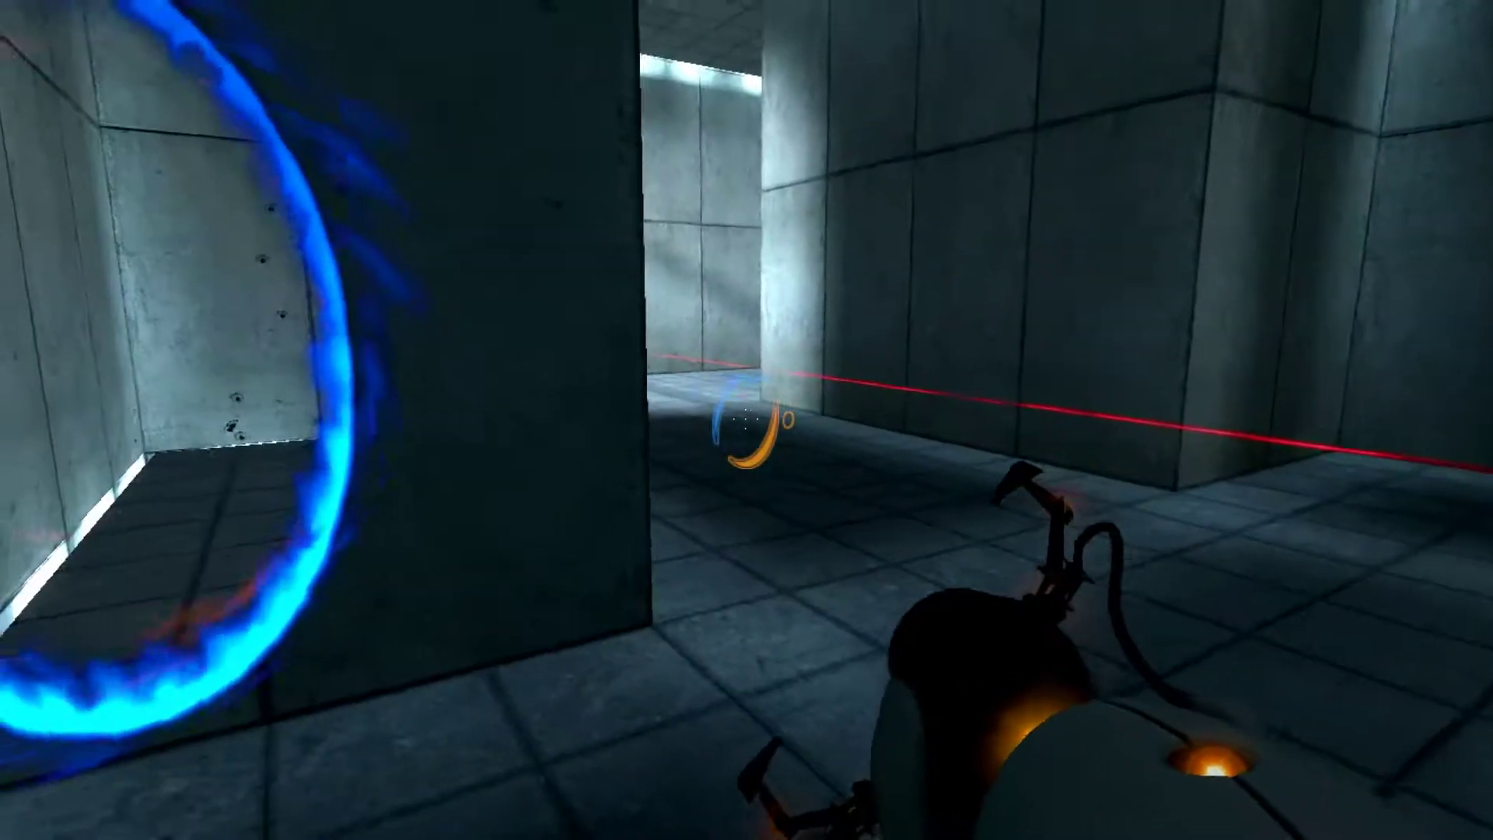
# - Strafe left, sneak up behind the turret and grab it to knock it over
pyautogui.press('a')
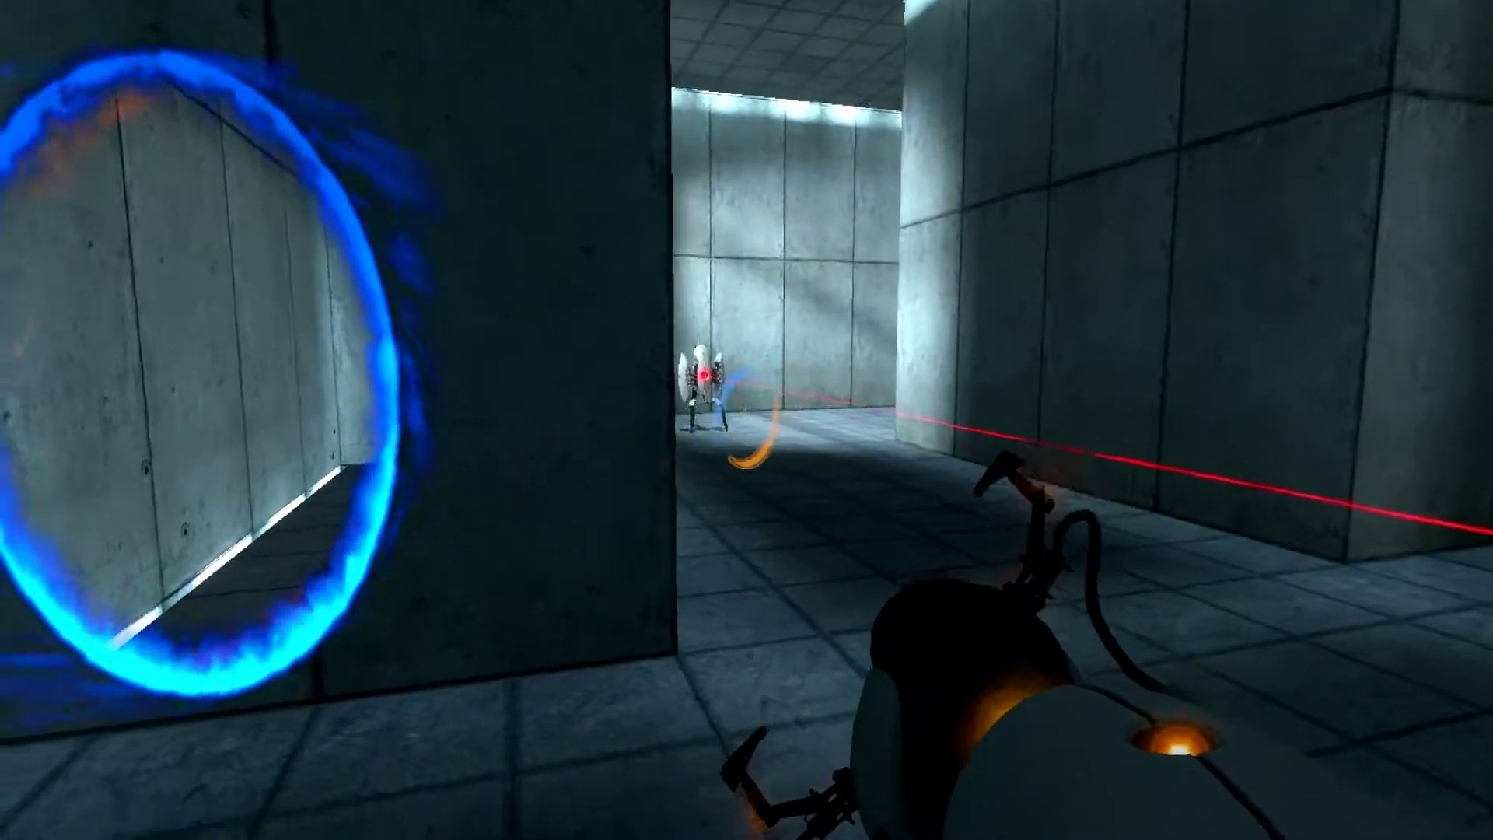
pyautogui.press('w')
pyautogui.press('e')
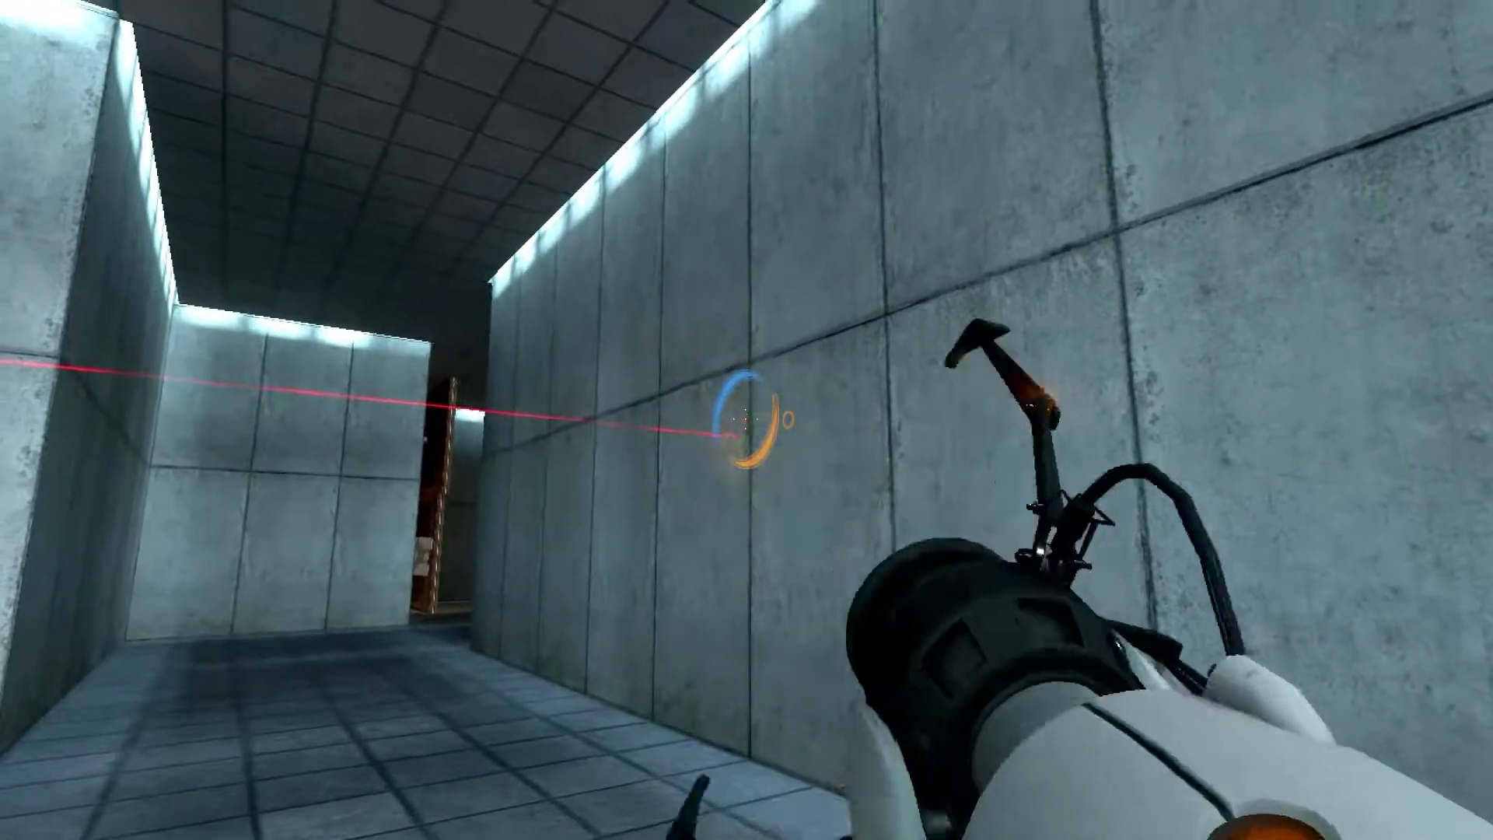
# - Shoot an orange wall portal and keep re-aiming a blue floor portal under the turret
pyautogui.rightClick(747, 420)
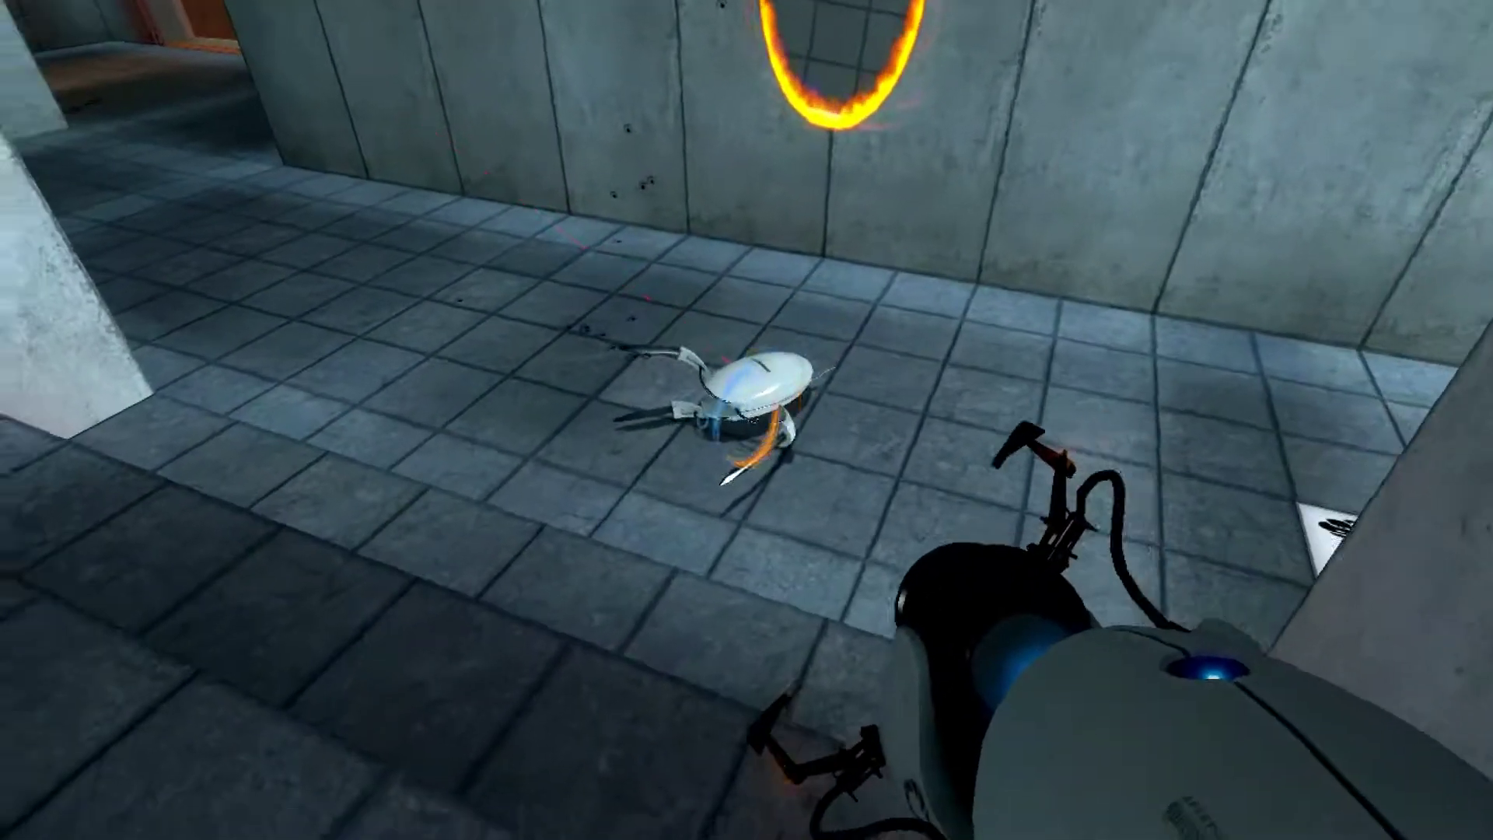
pyautogui.click(746, 421)
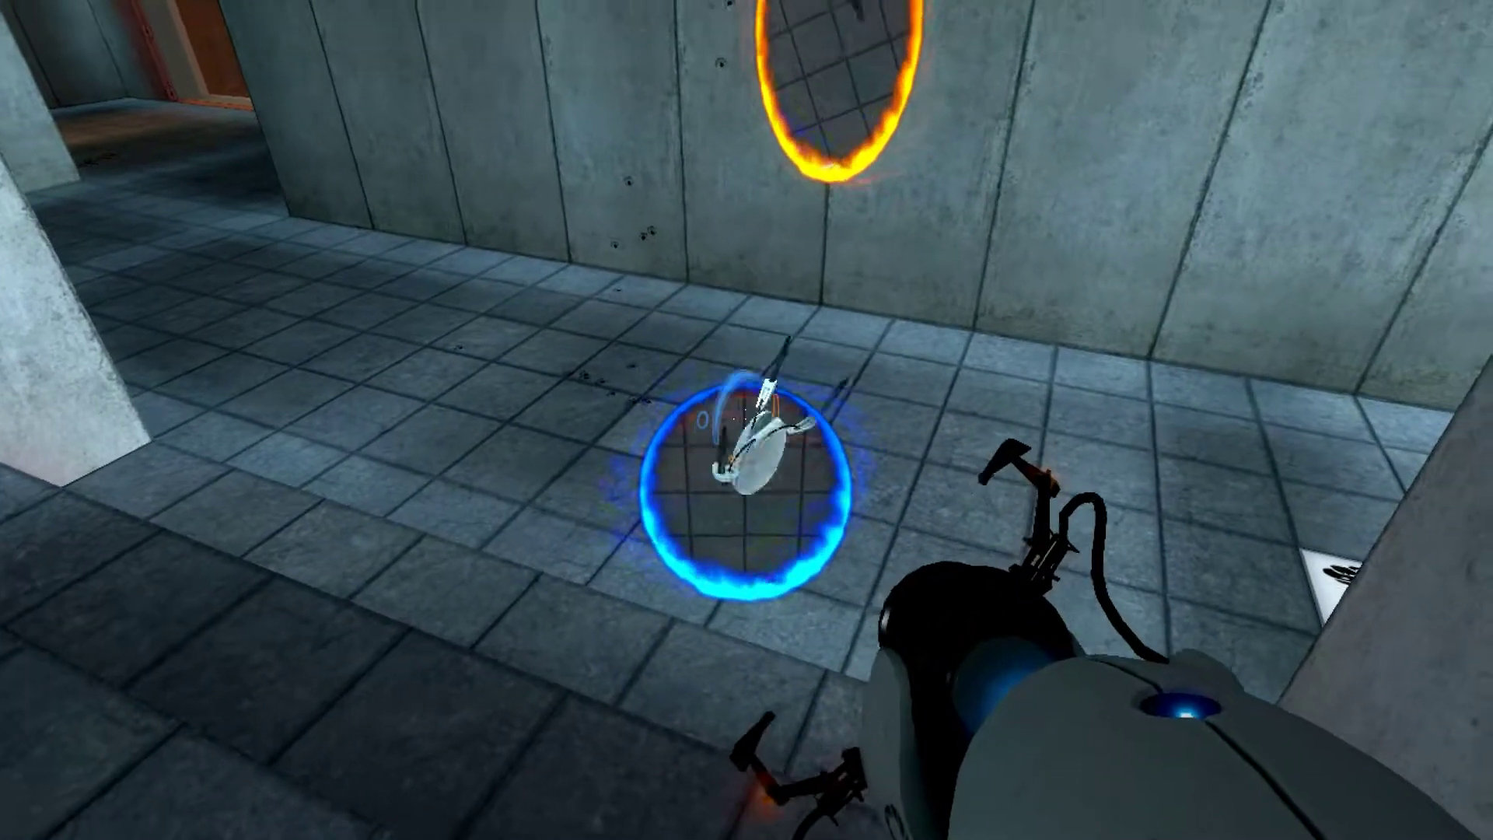
pyautogui.click(746, 420)
pyautogui.click(747, 420)
pyautogui.click(746, 420)
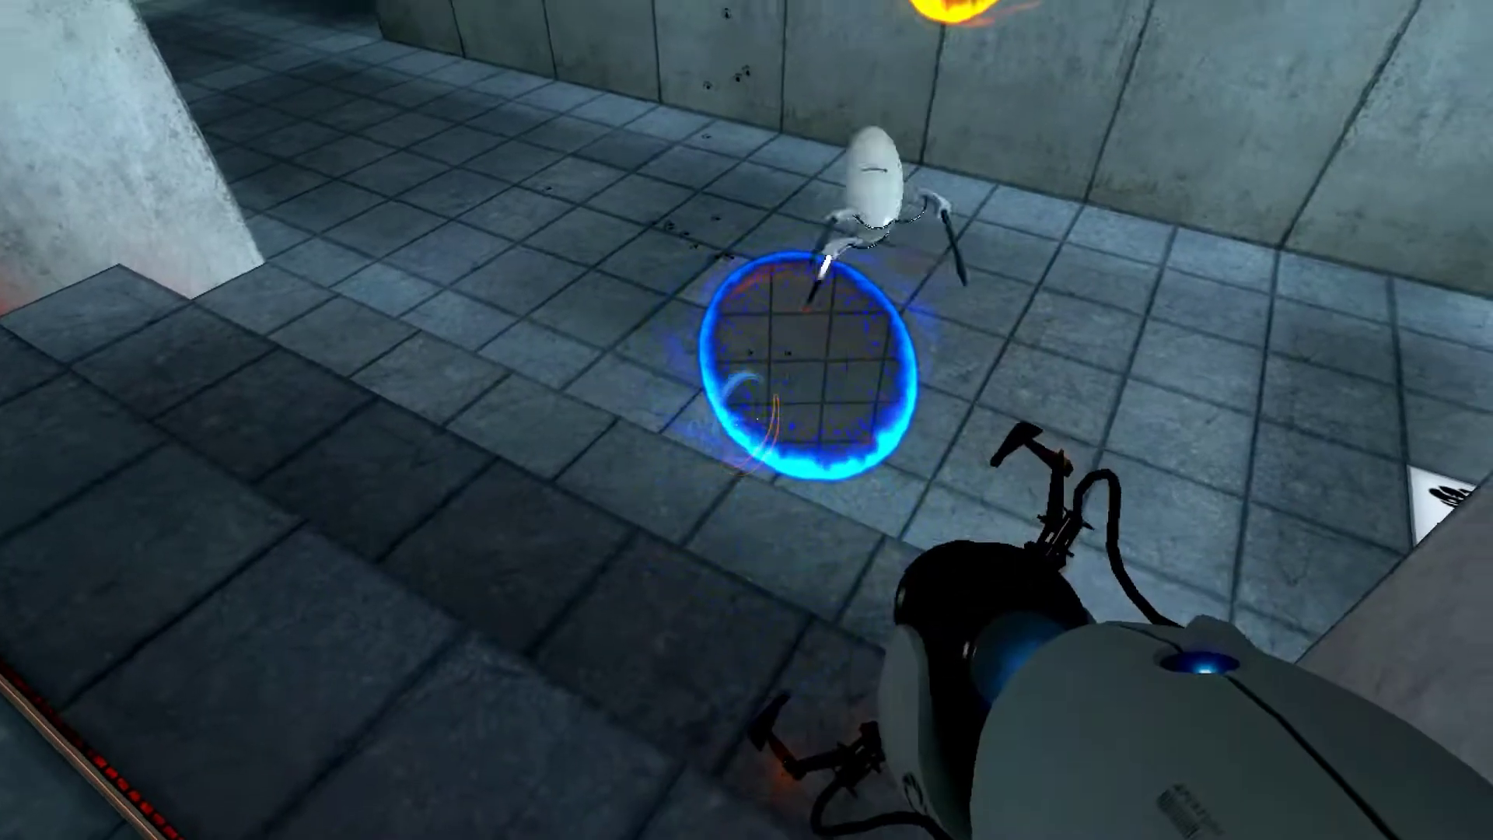
pyautogui.click(748, 420)
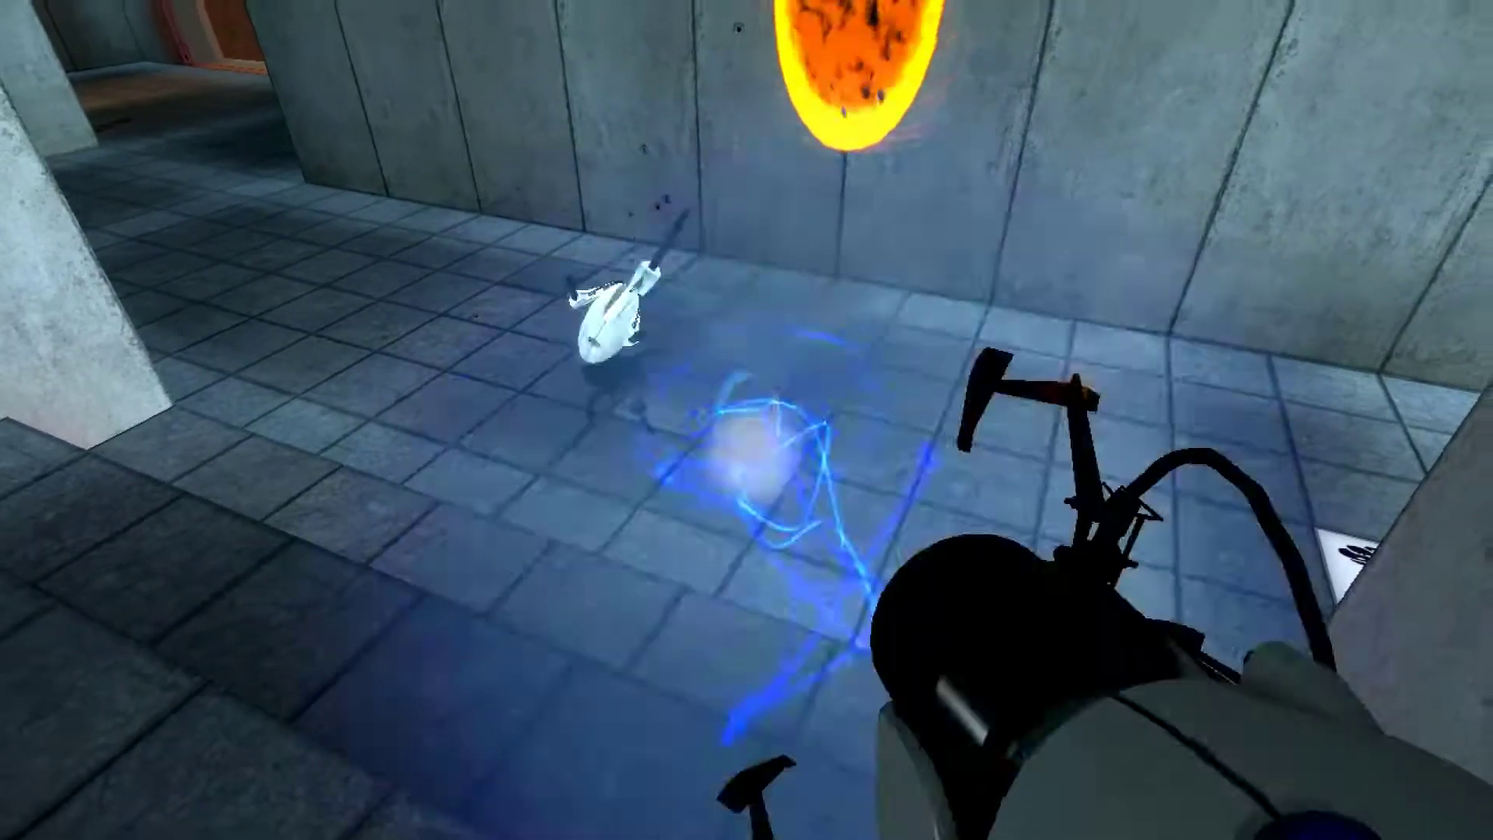
pyautogui.click(746, 419)
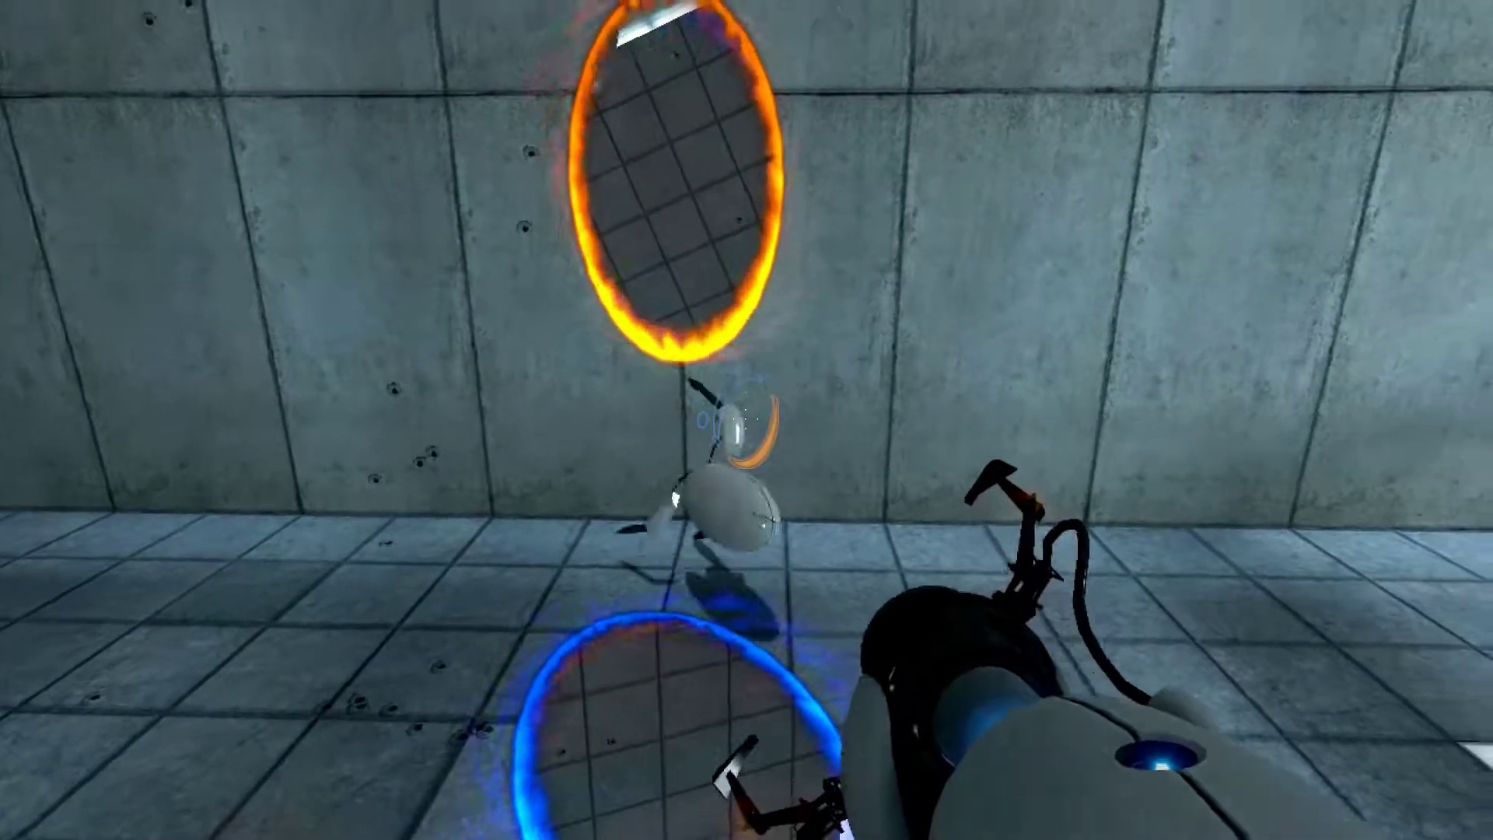
# - Move and raise the wall portal while keeping the floor portal under the falling turret
pyautogui.rightClick(747, 420)
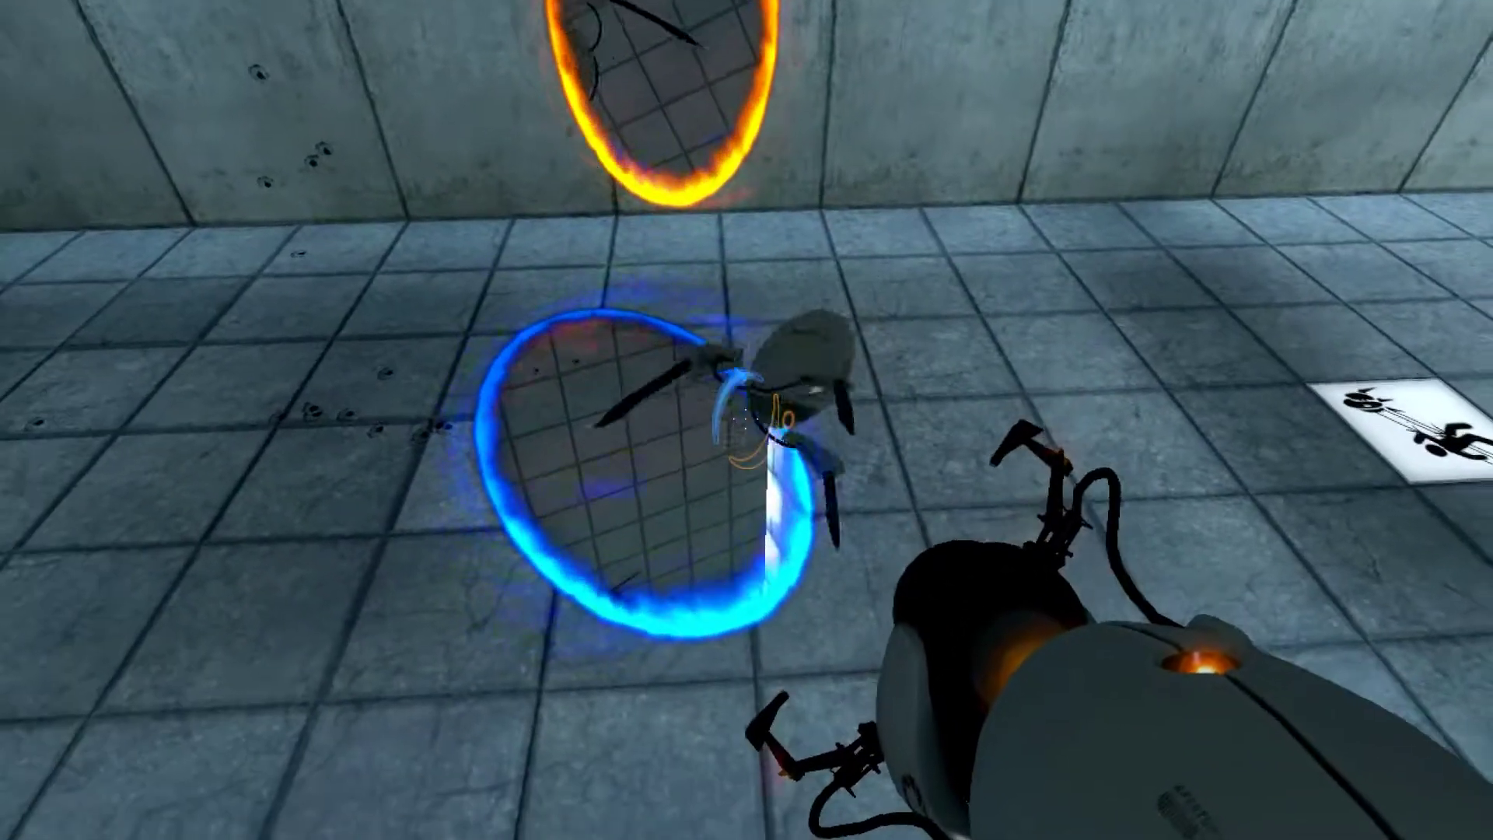
pyautogui.click(747, 420)
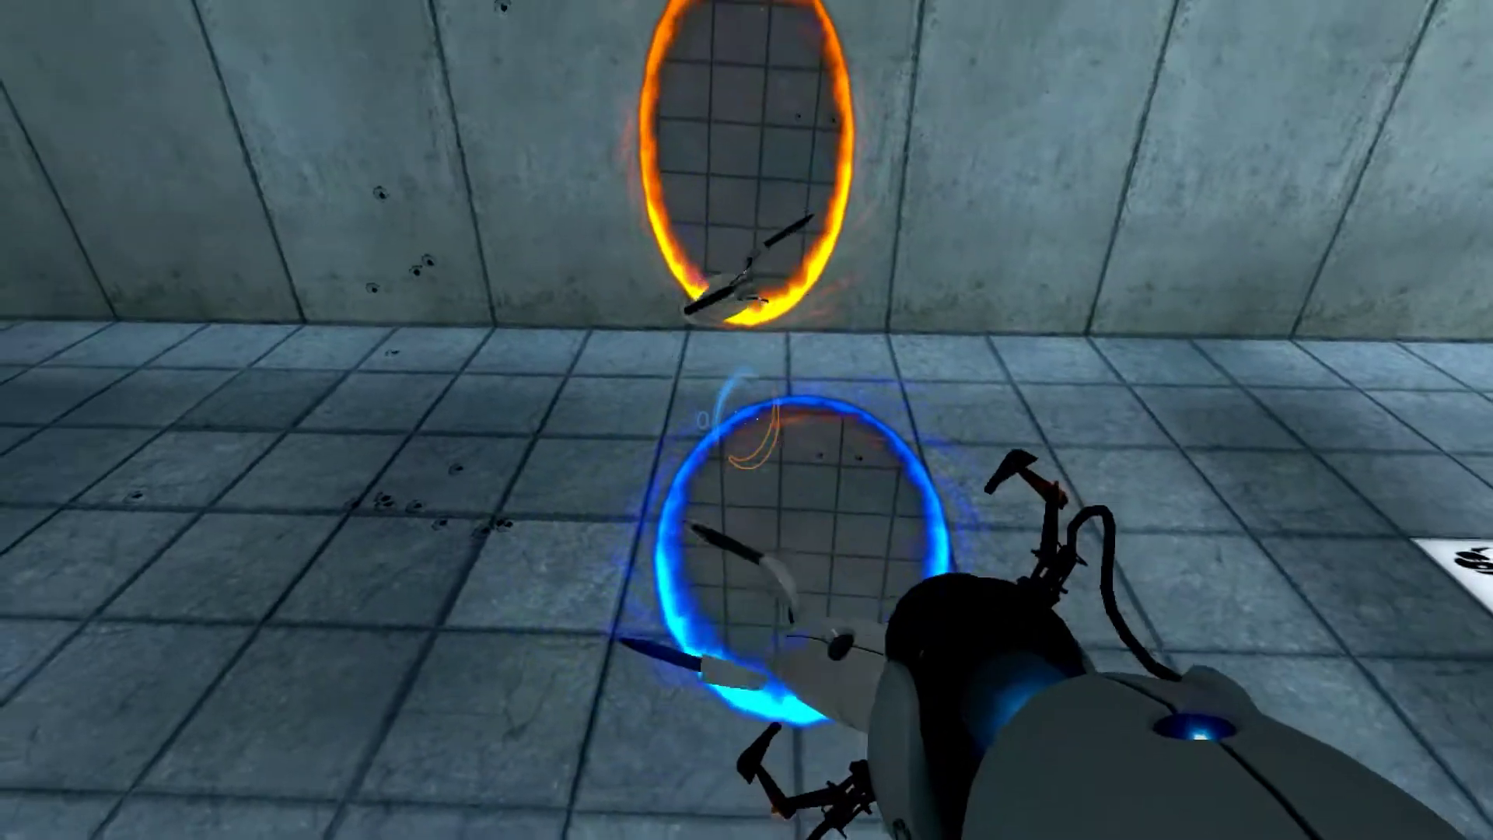
pyautogui.click(746, 421)
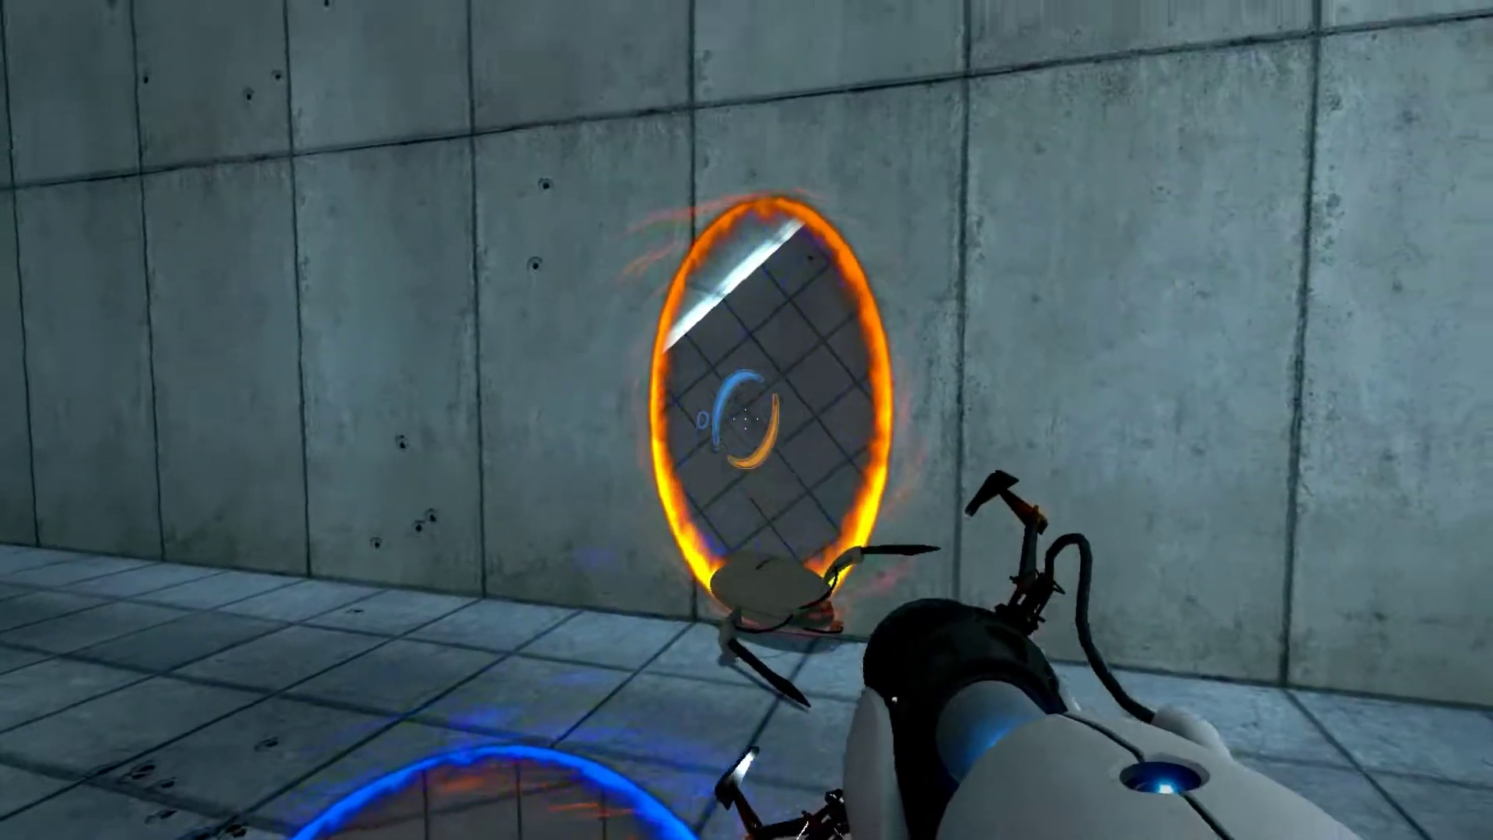
pyautogui.rightClick(747, 420)
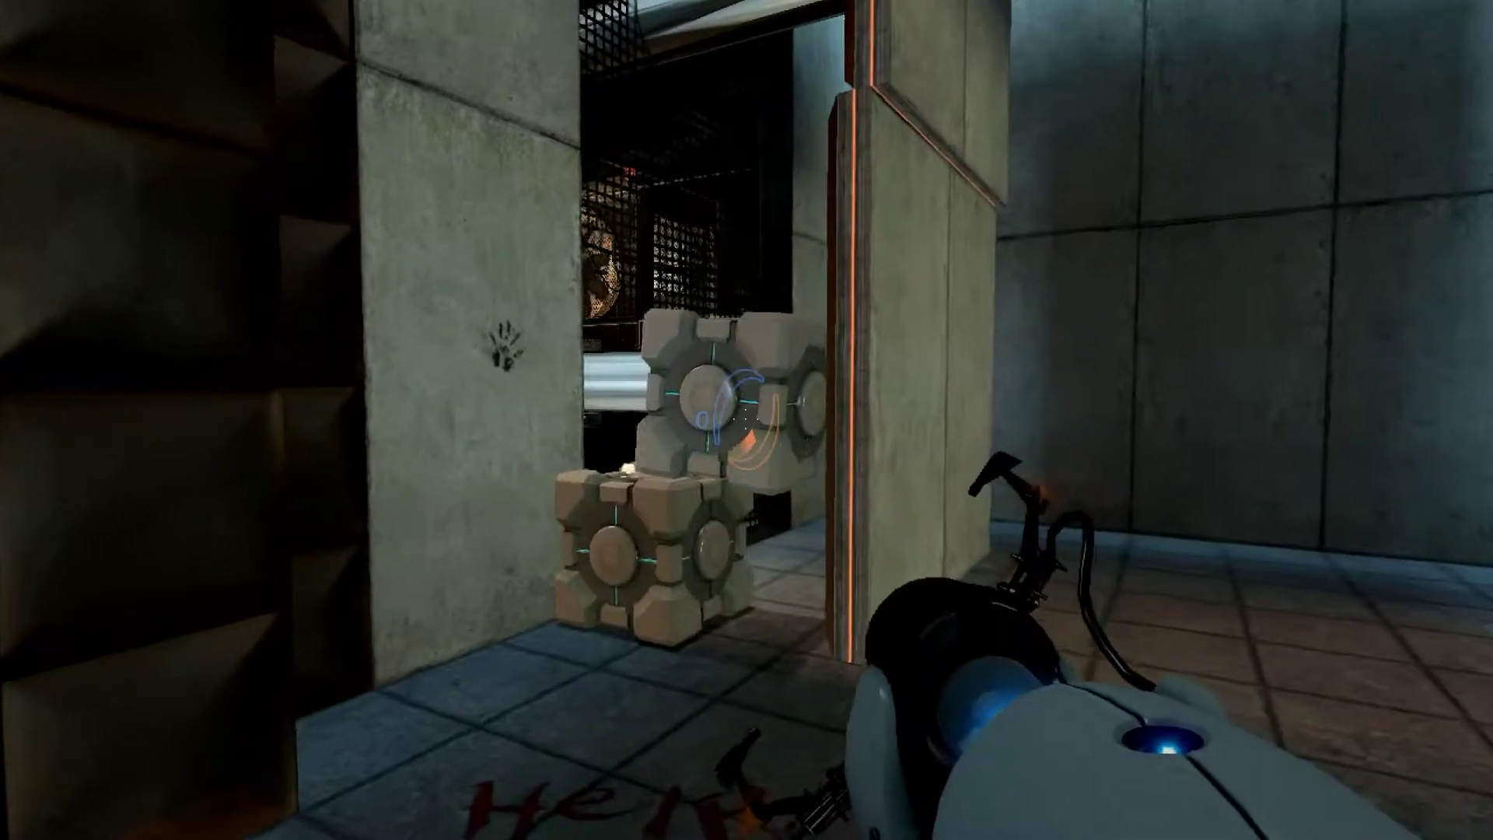
# - Lift the top companion cube off the stack and drop it on the floor
pyautogui.press('e')
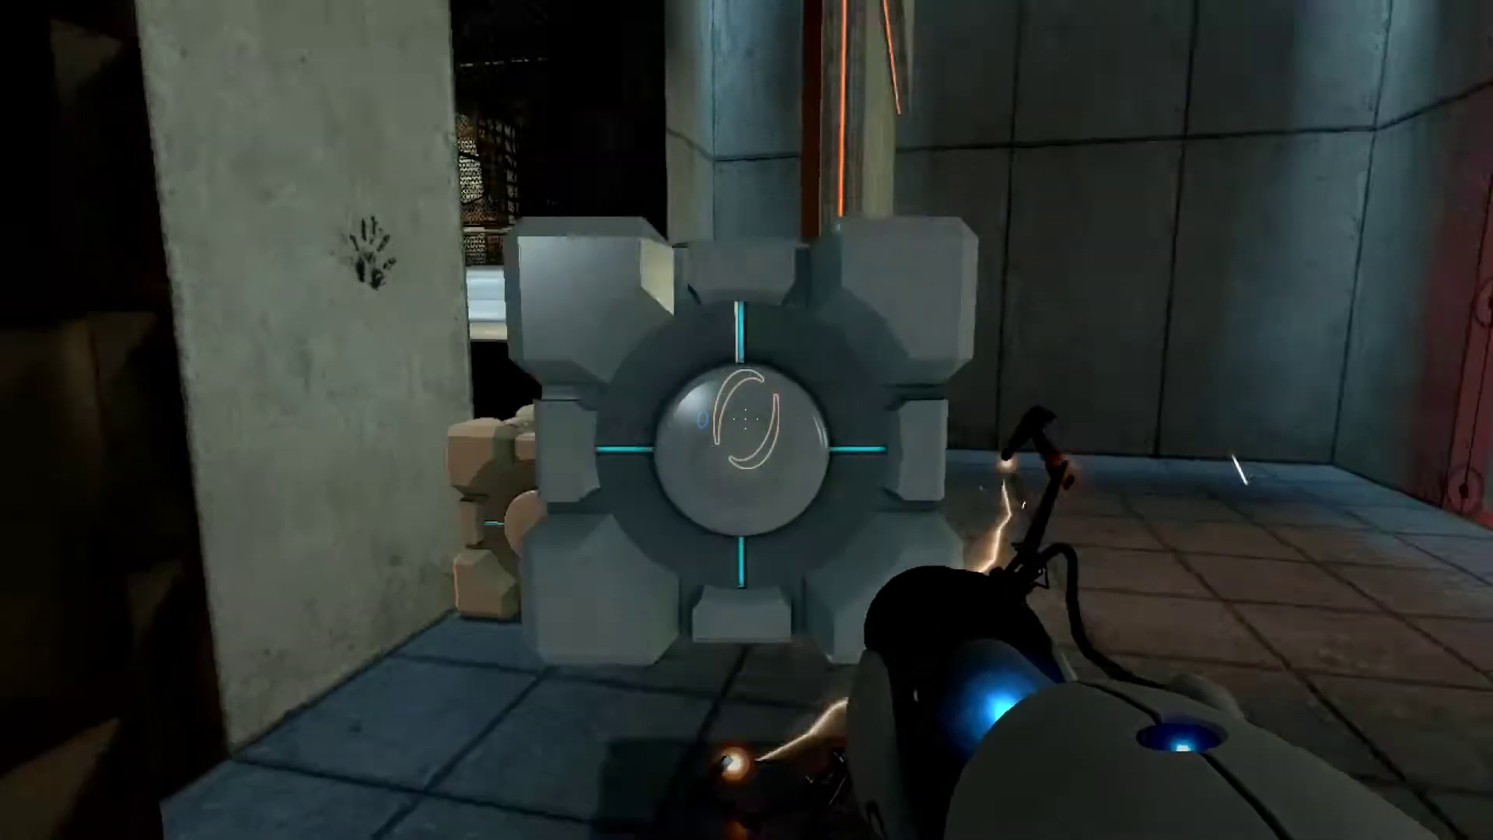
pyautogui.press('e')
pyautogui.press('e')
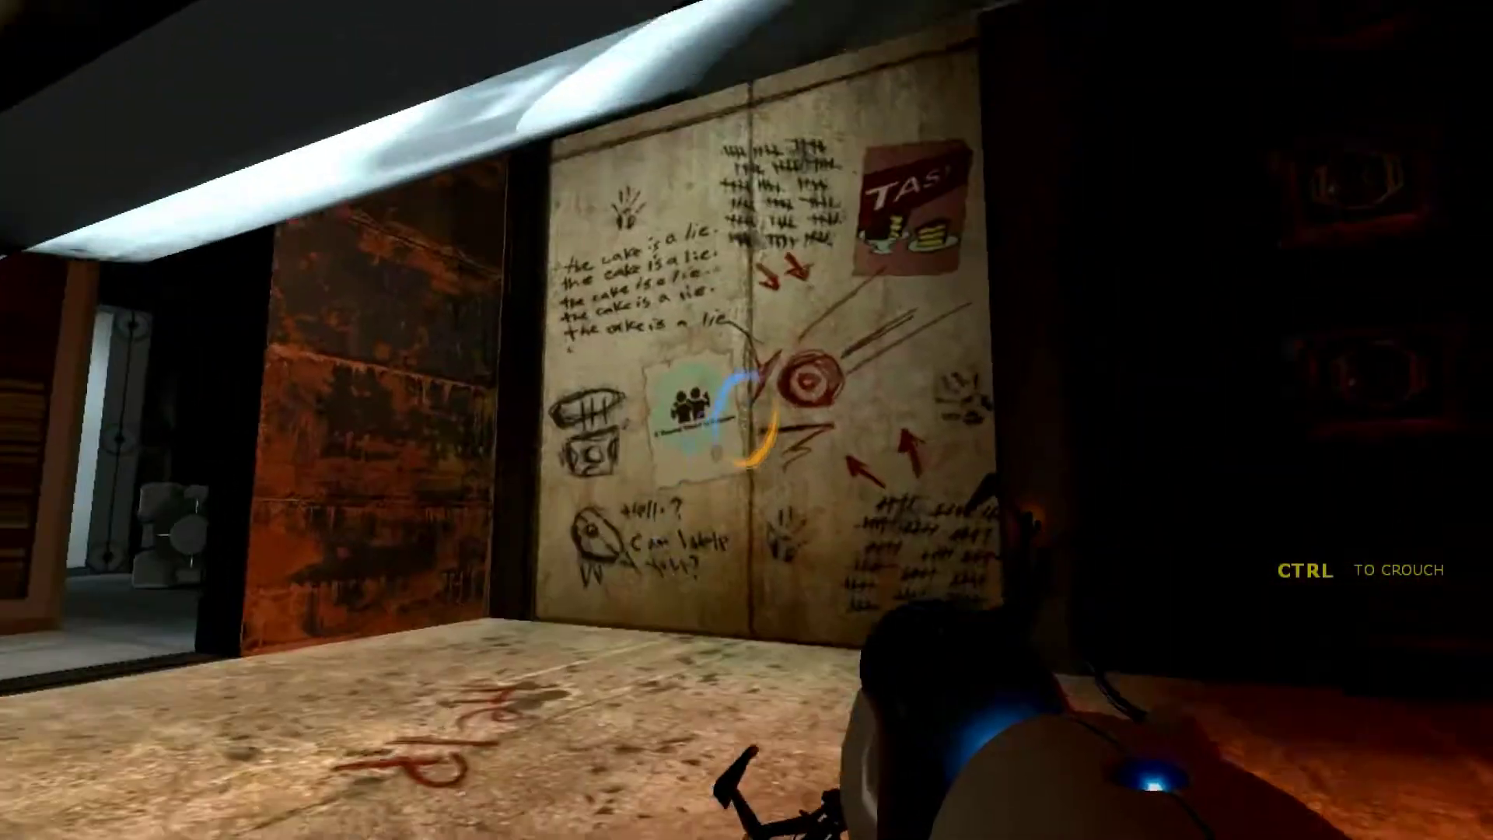
# - Place orange portals on the graffiti and left walls, and pick up the weighted cube
pyautogui.rightClick(747, 420)
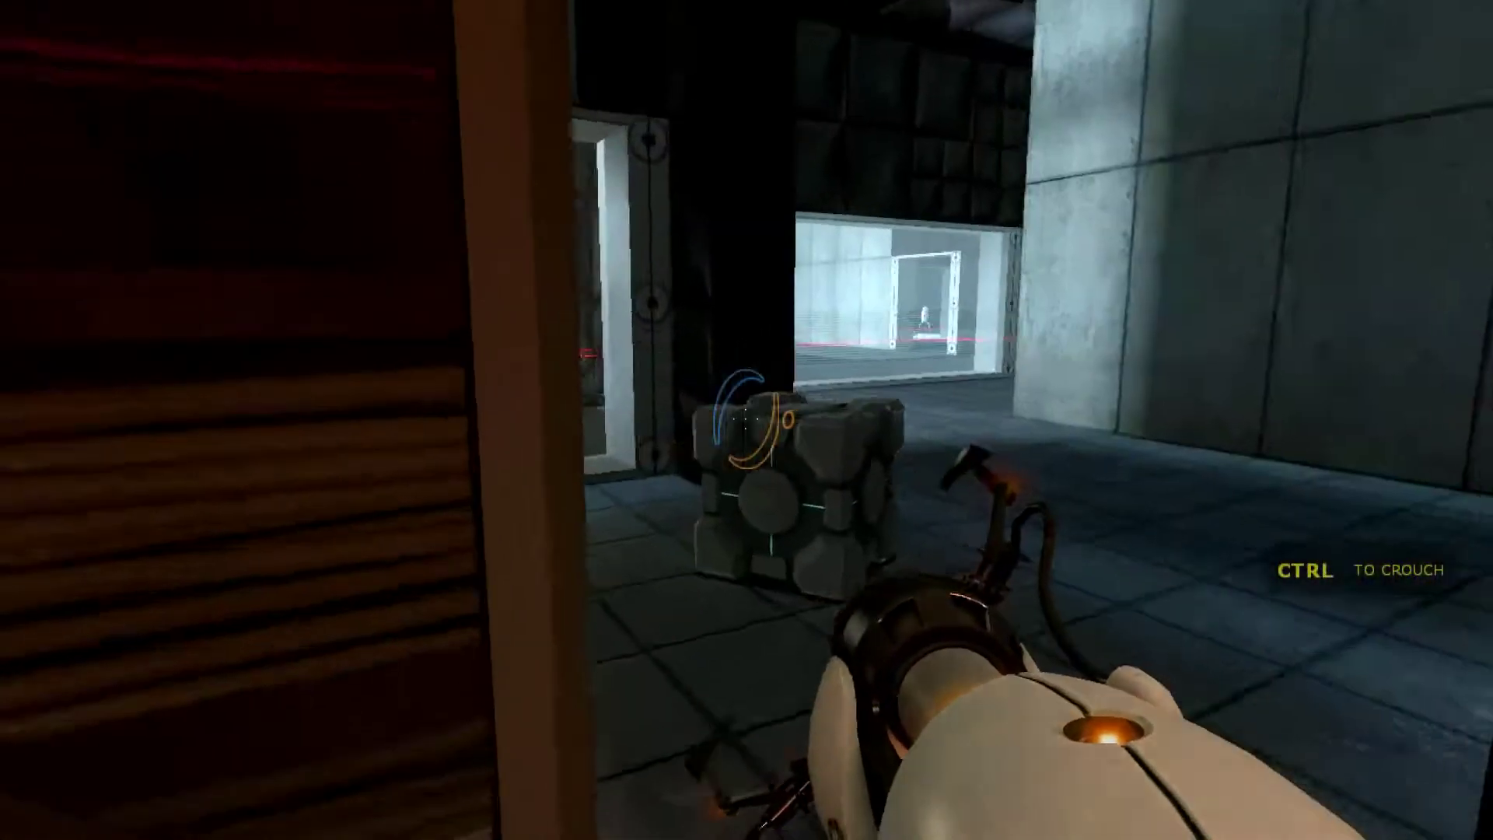
pyautogui.press('e')
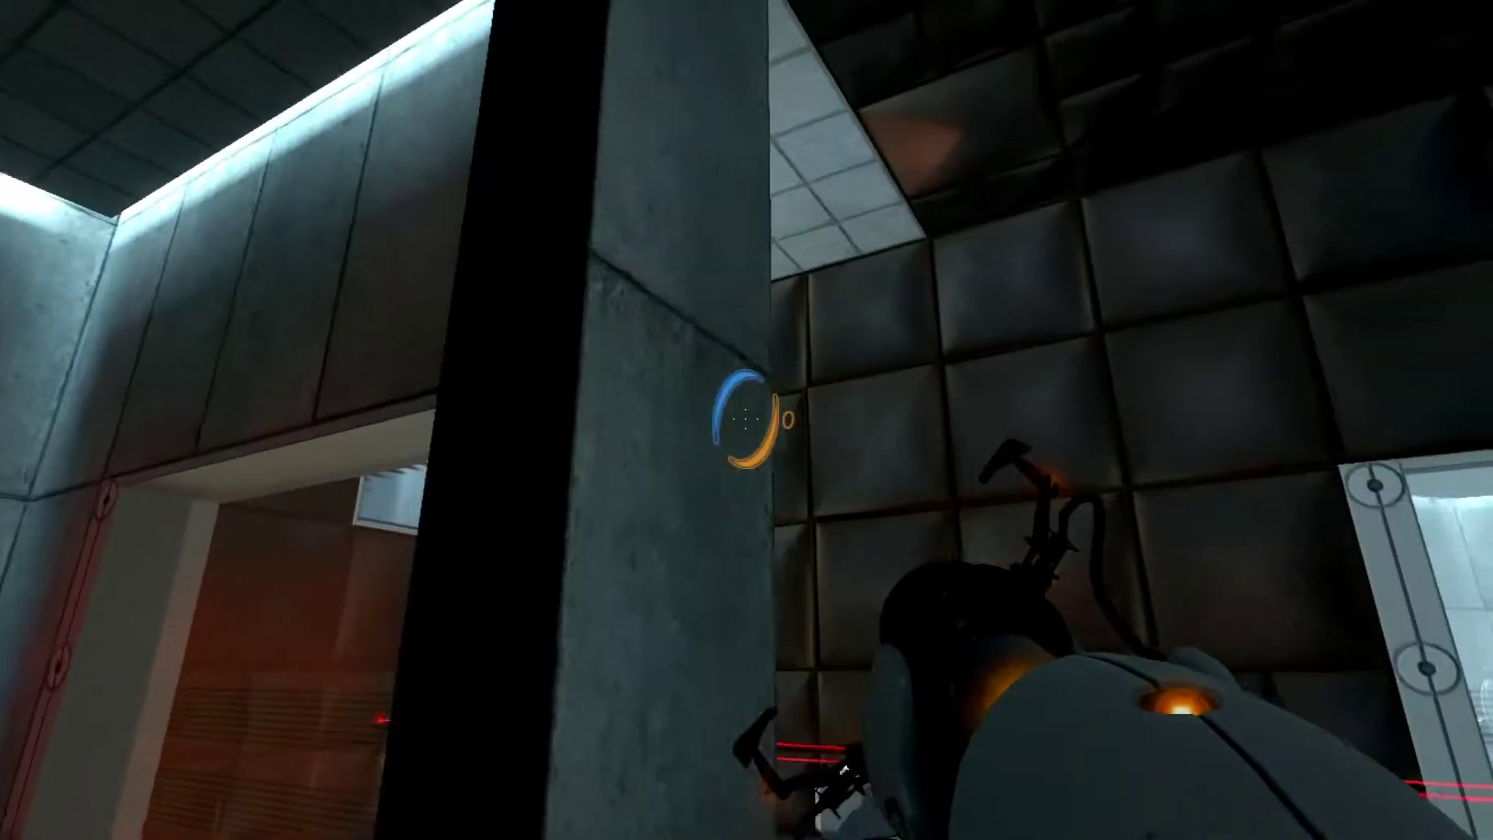
pyautogui.press('e')
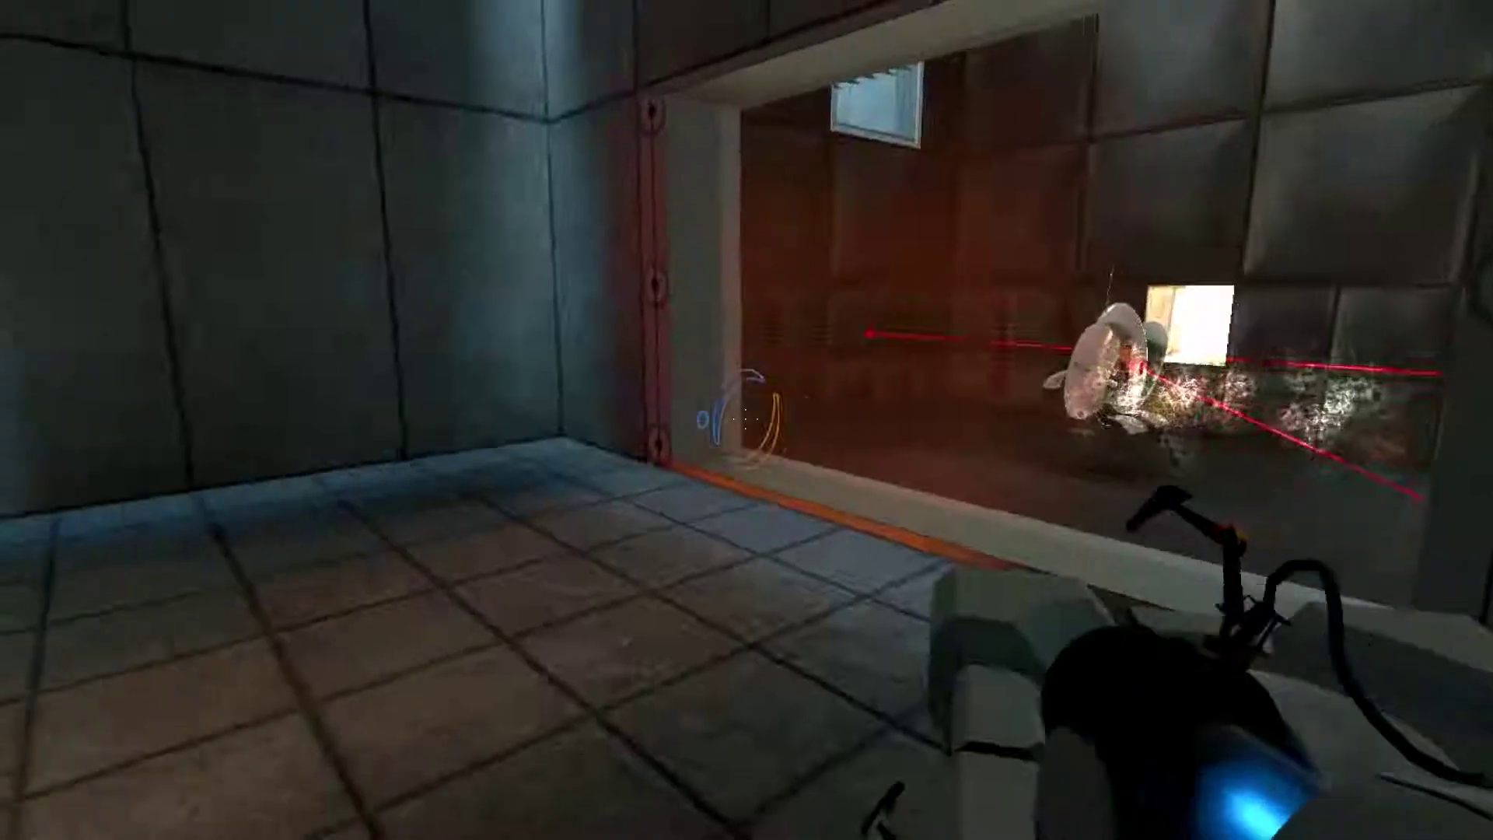
pyautogui.rightClick(746, 421)
pyautogui.press('e')
pyautogui.press('e')
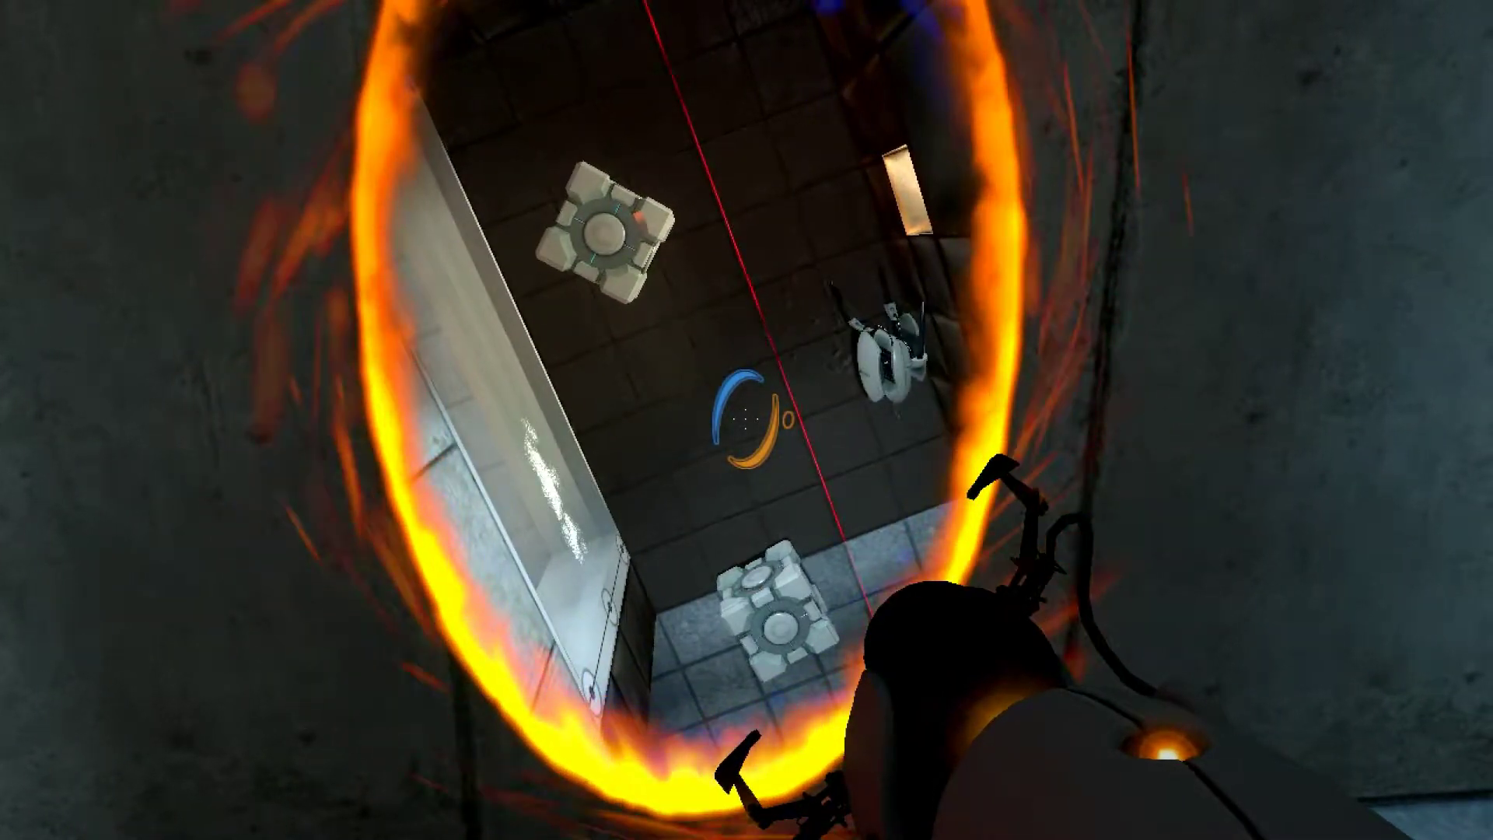
# - Go through the orange portal, drop a cube onto the turret below, and carry one onward
pyautogui.press('w')
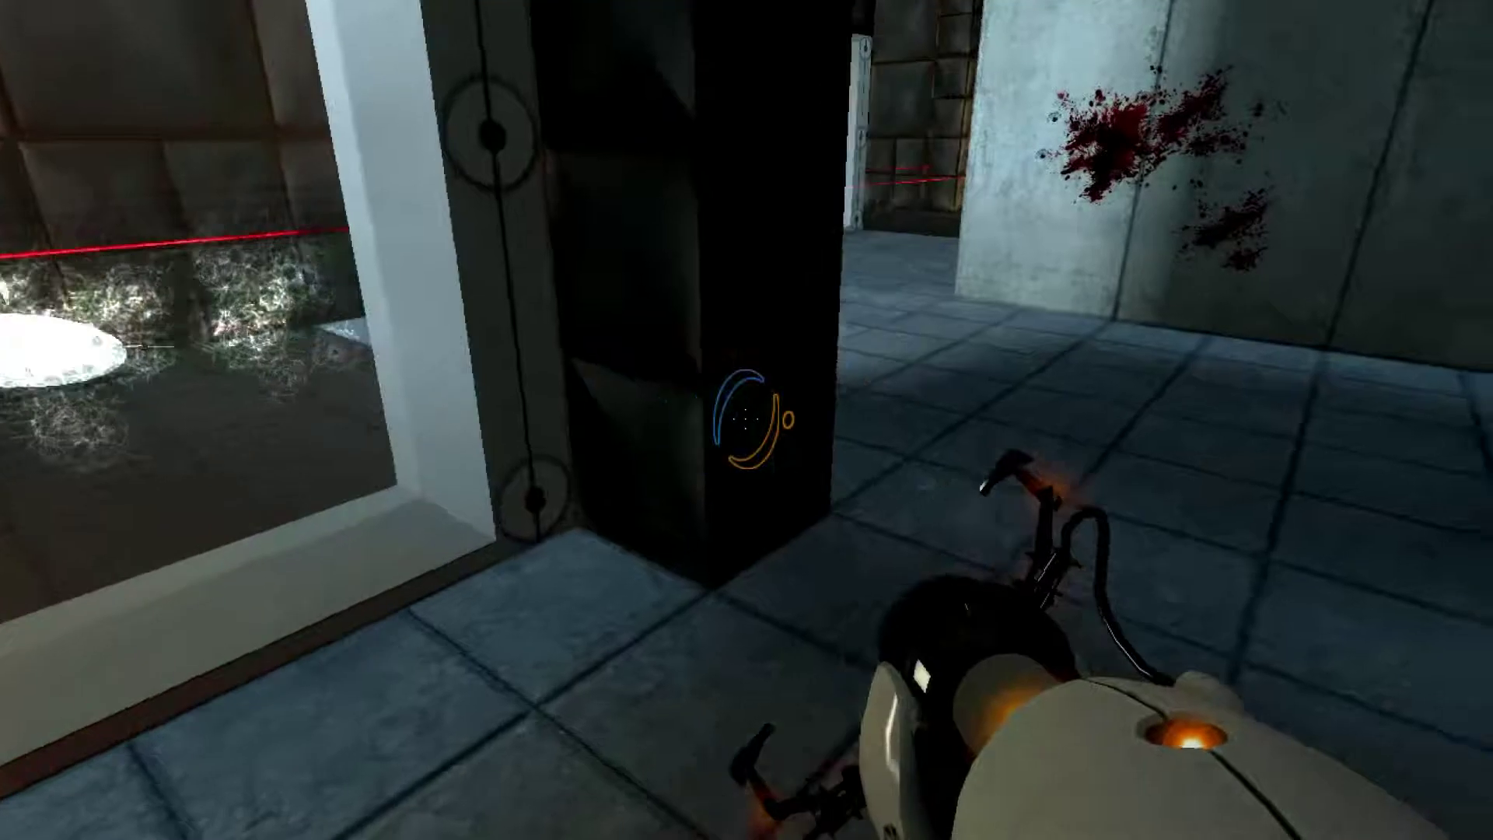
pyautogui.press('w')
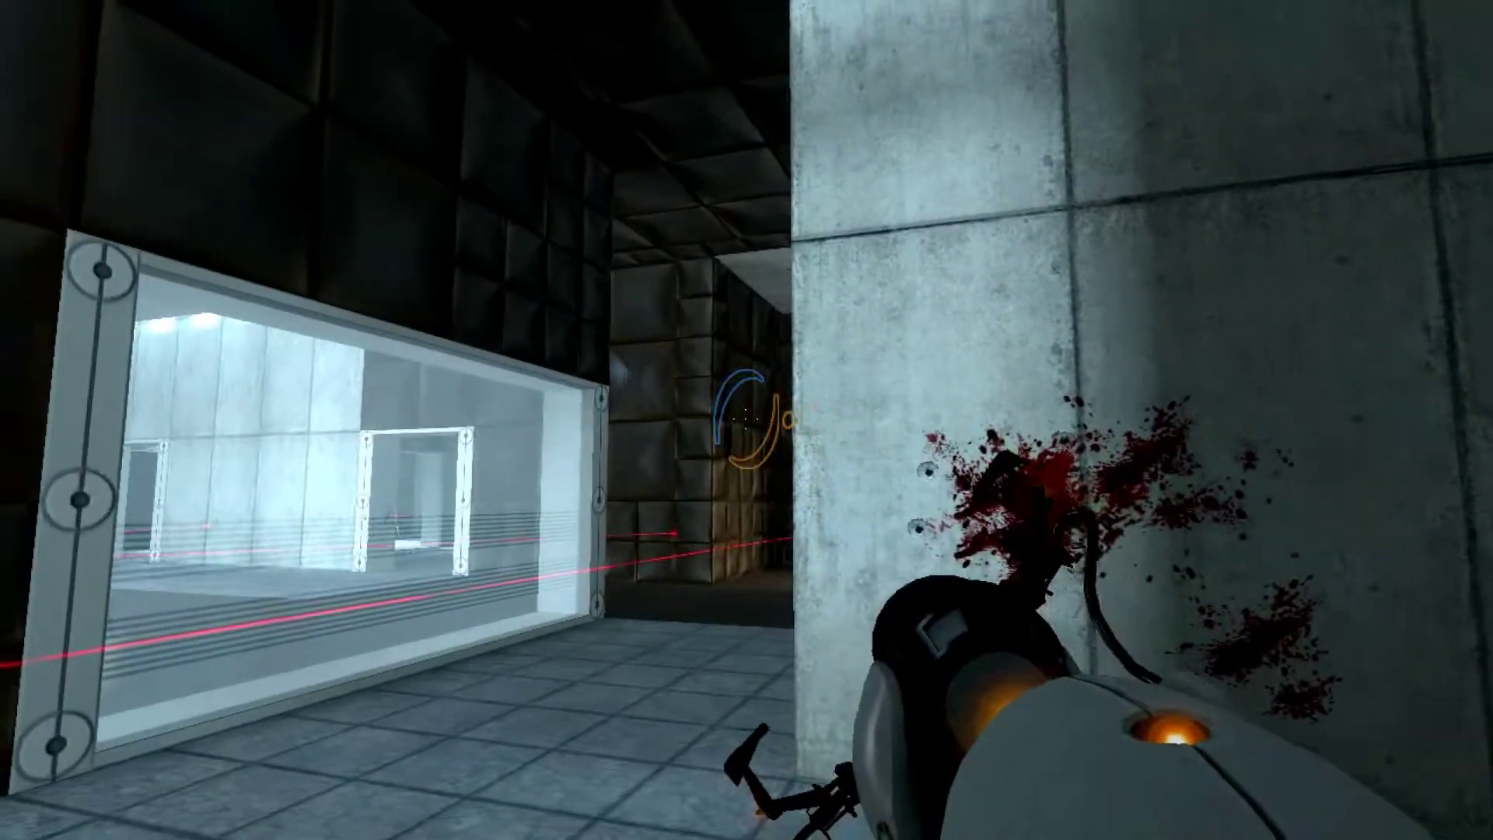
pyautogui.press('w')
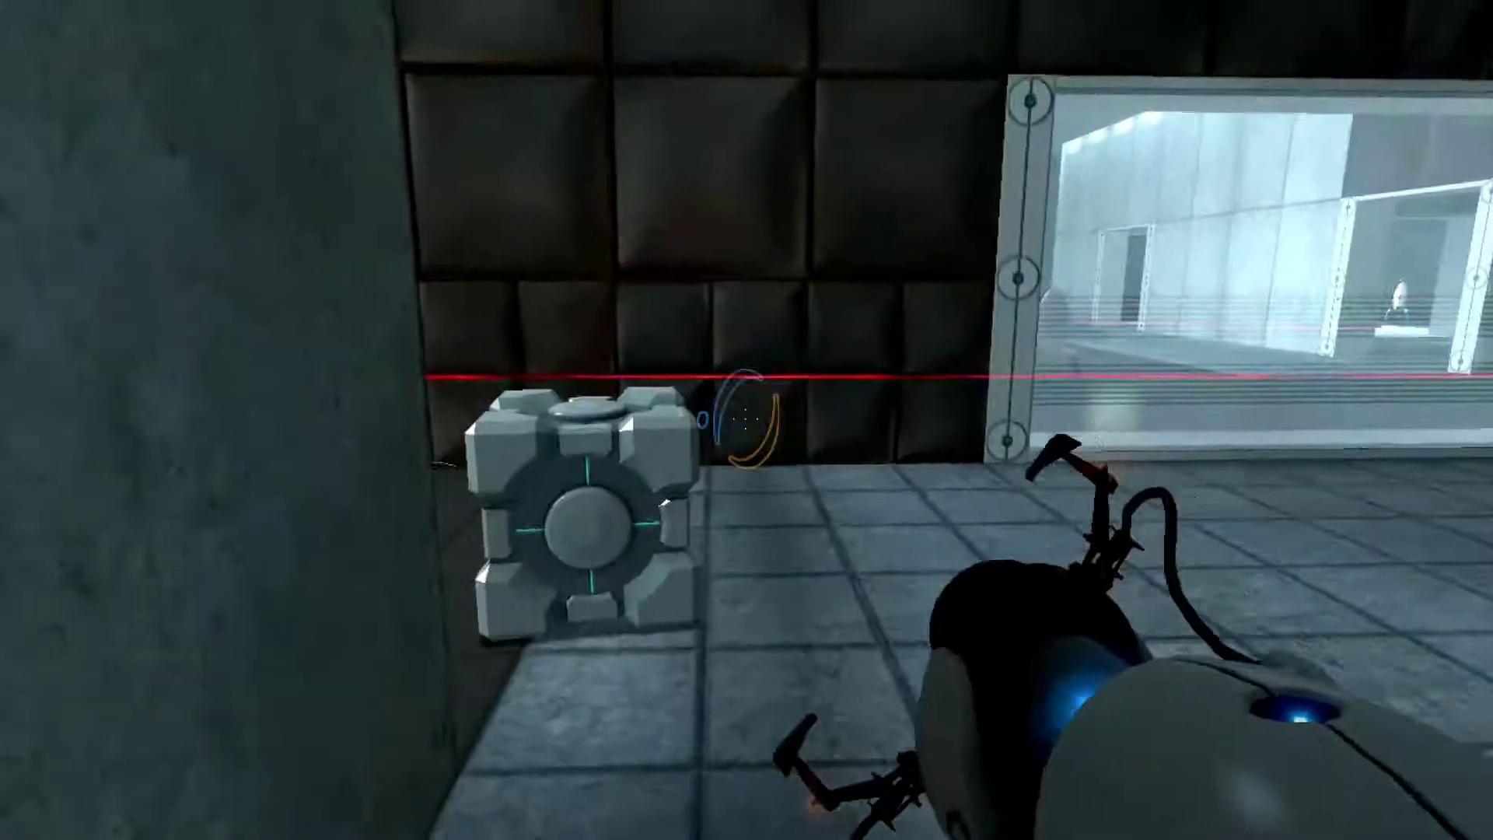
pyautogui.press('w')
pyautogui.press('e')
pyautogui.press('w')
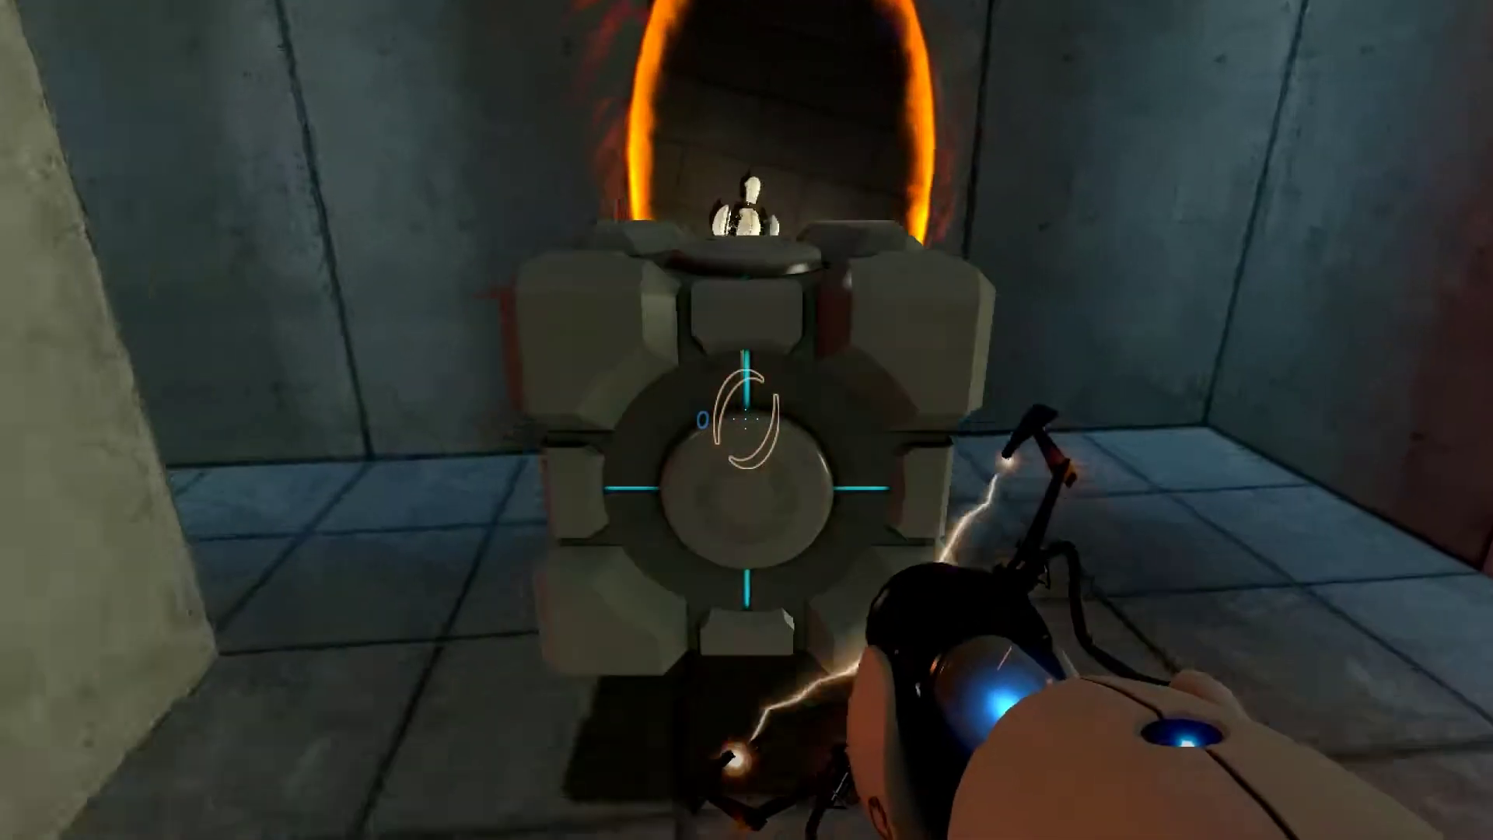
pyautogui.press('w')
pyautogui.press('e')
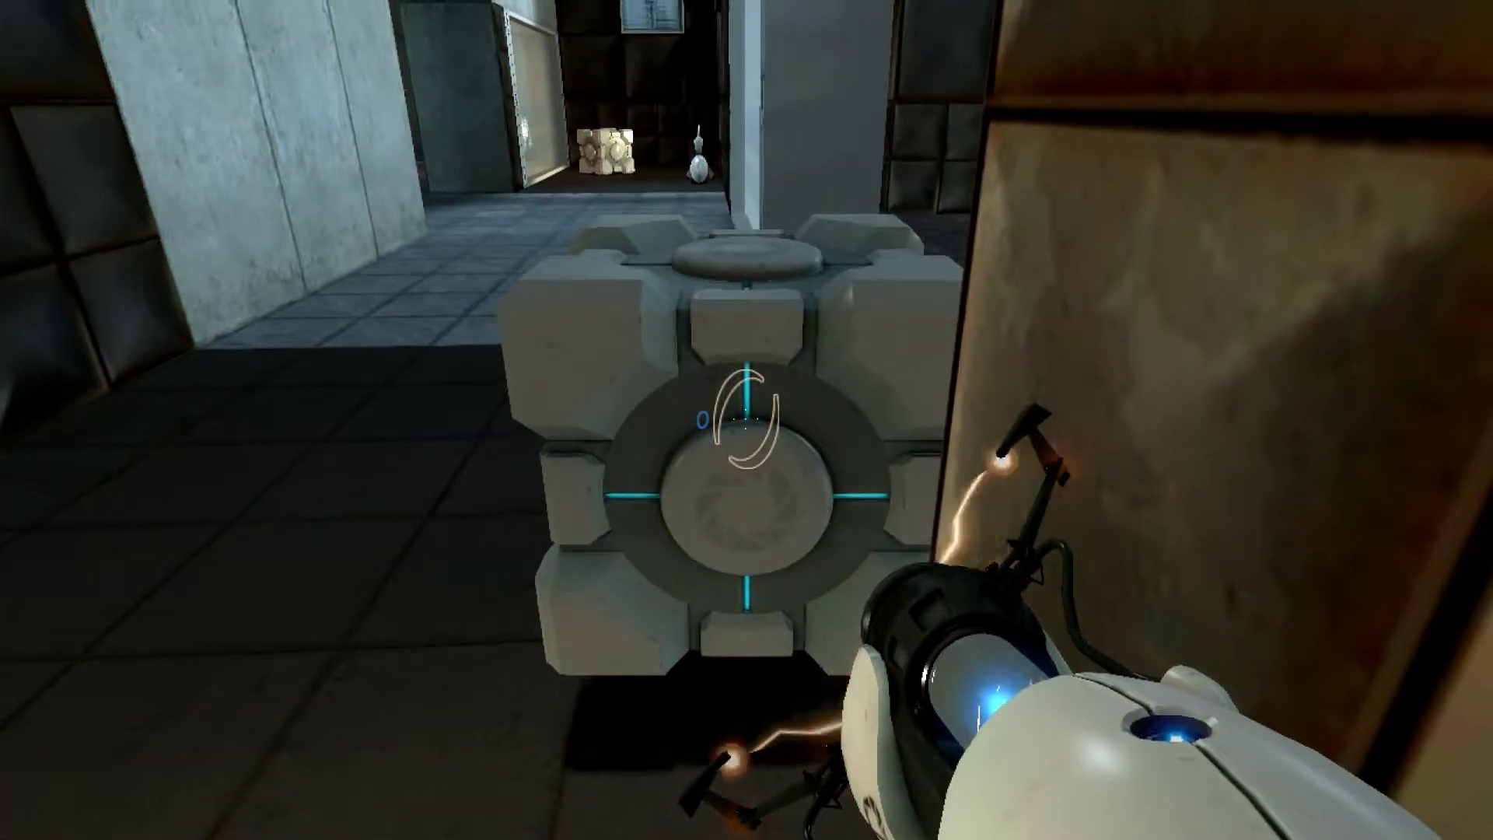
pyautogui.press('w')
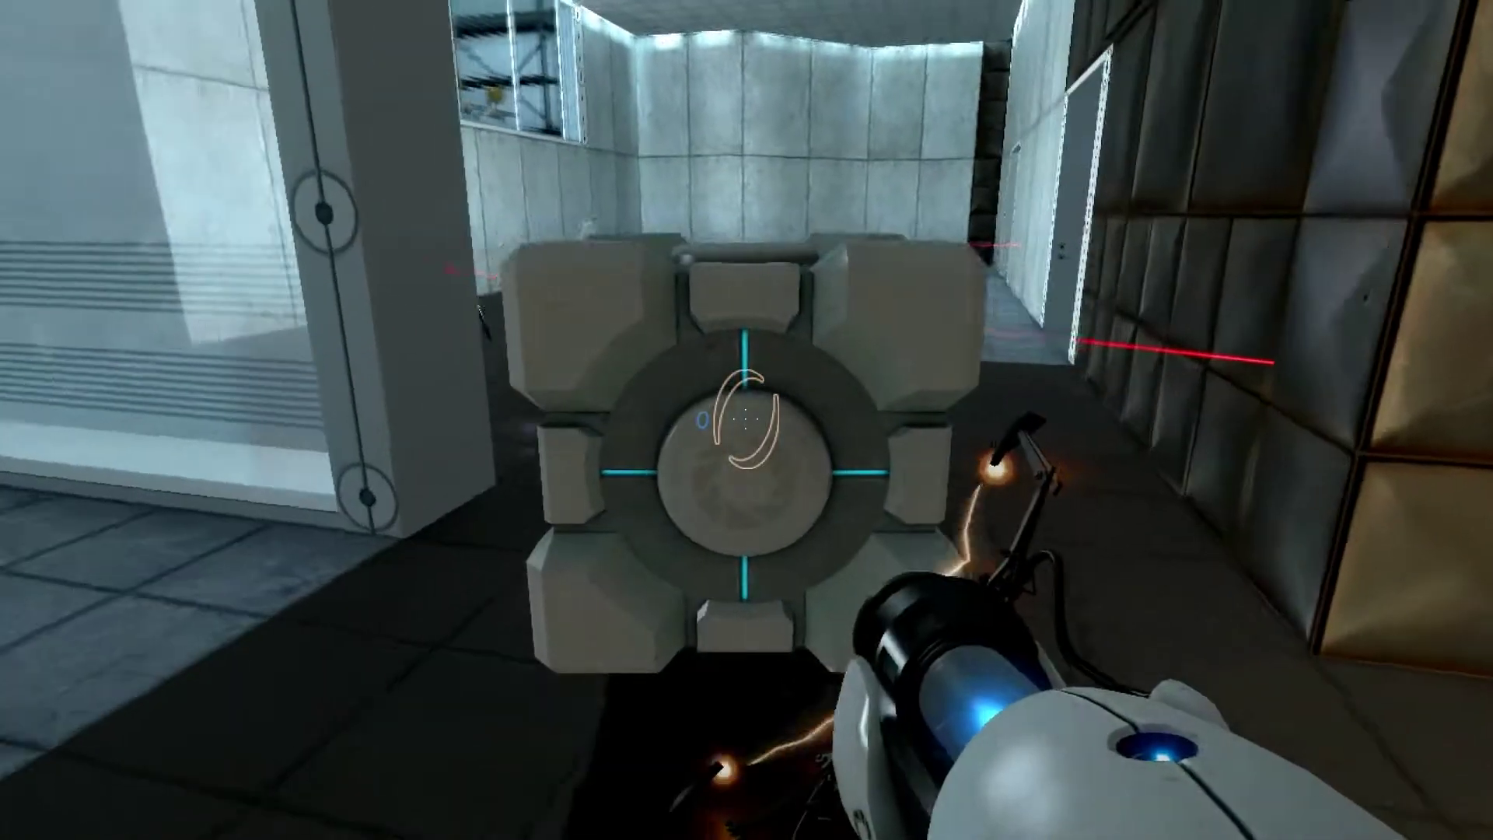
pyautogui.press('e')
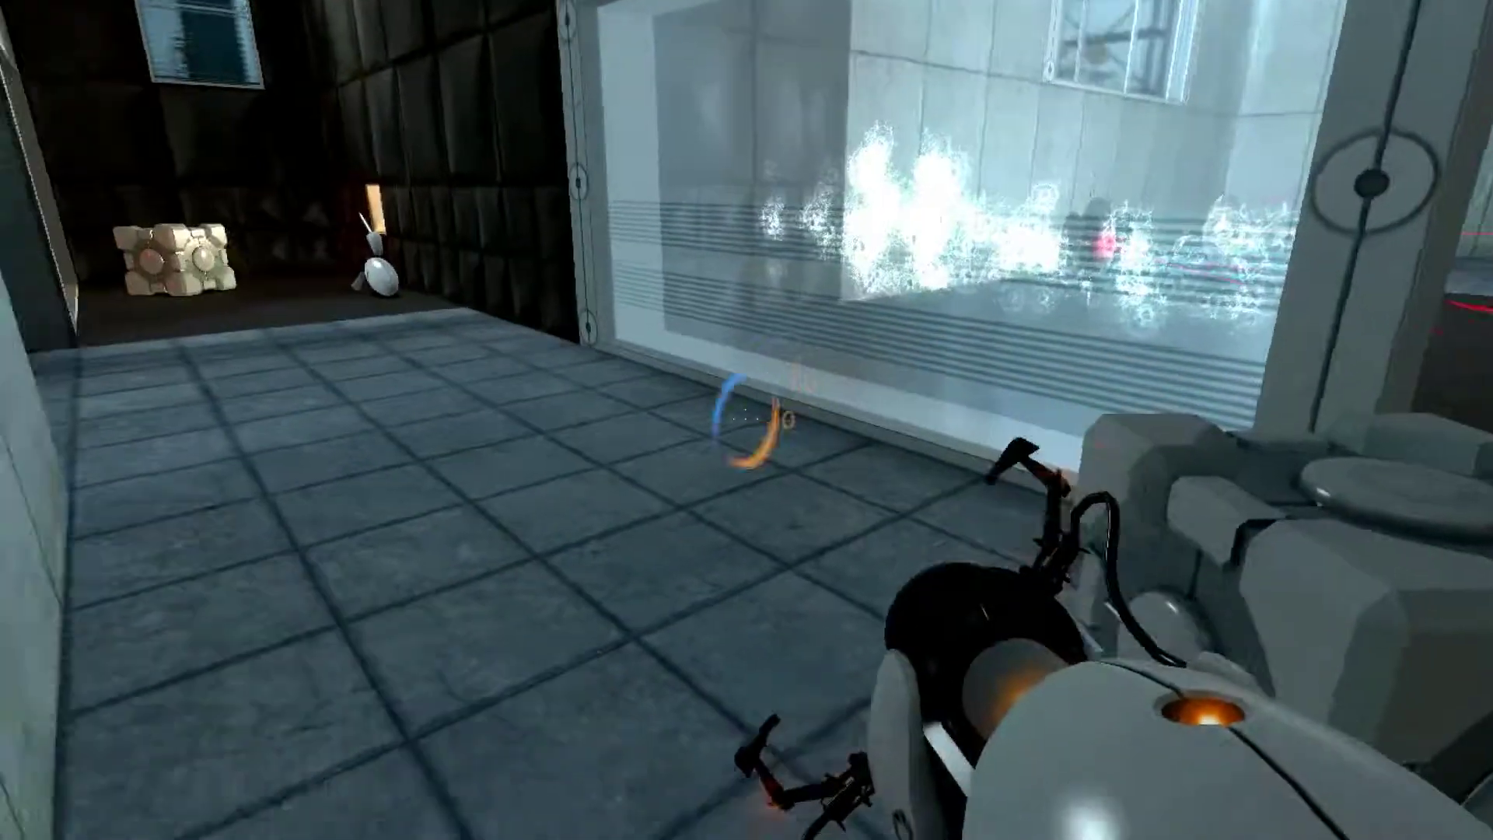
# - Place a blue floor portal beside the cube and drop the cube through it onto the turret
pyautogui.click(747, 420)
pyautogui.press('e')
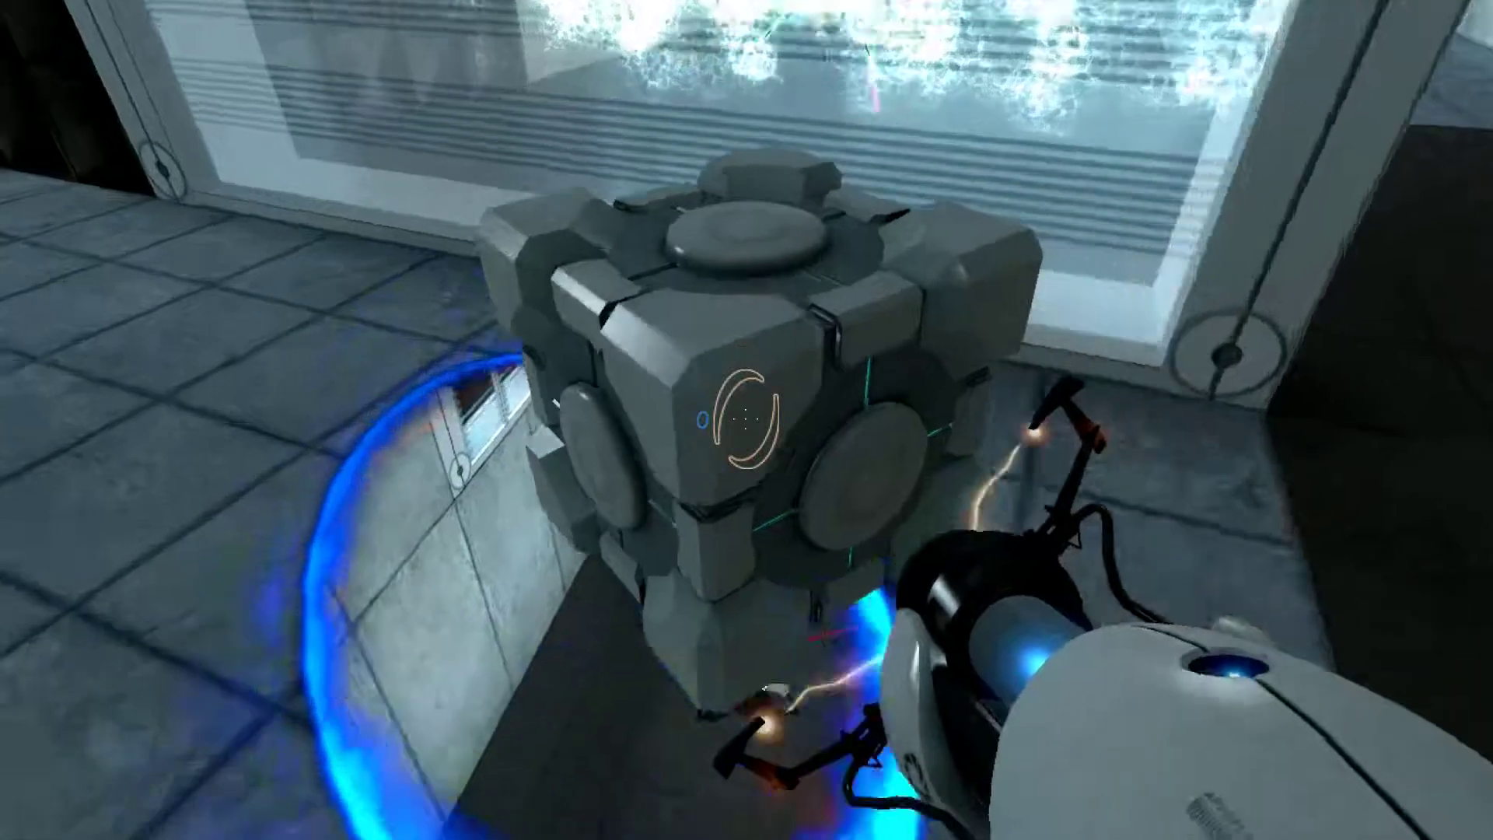
pyautogui.press('e')
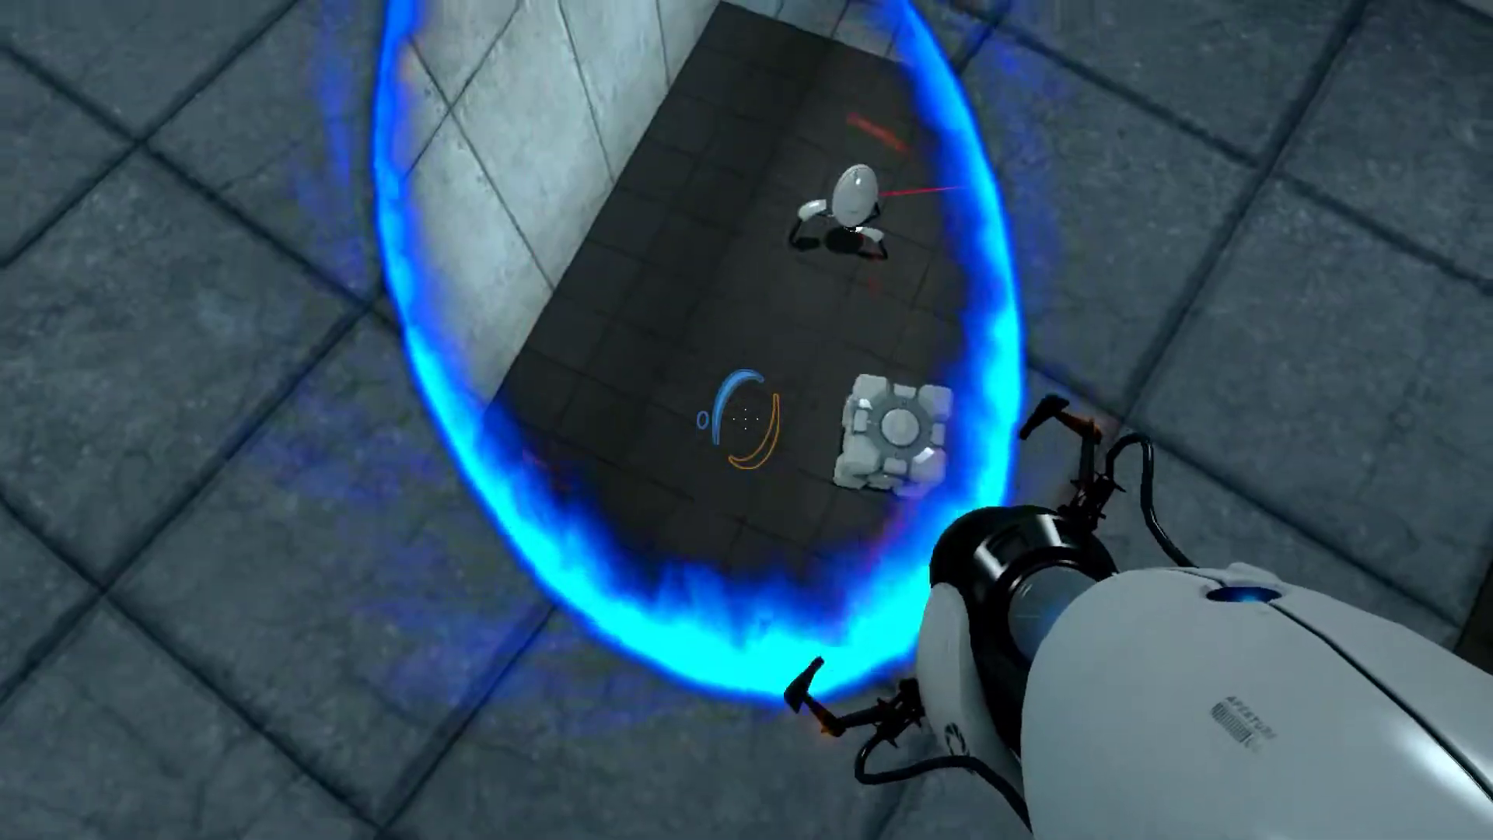